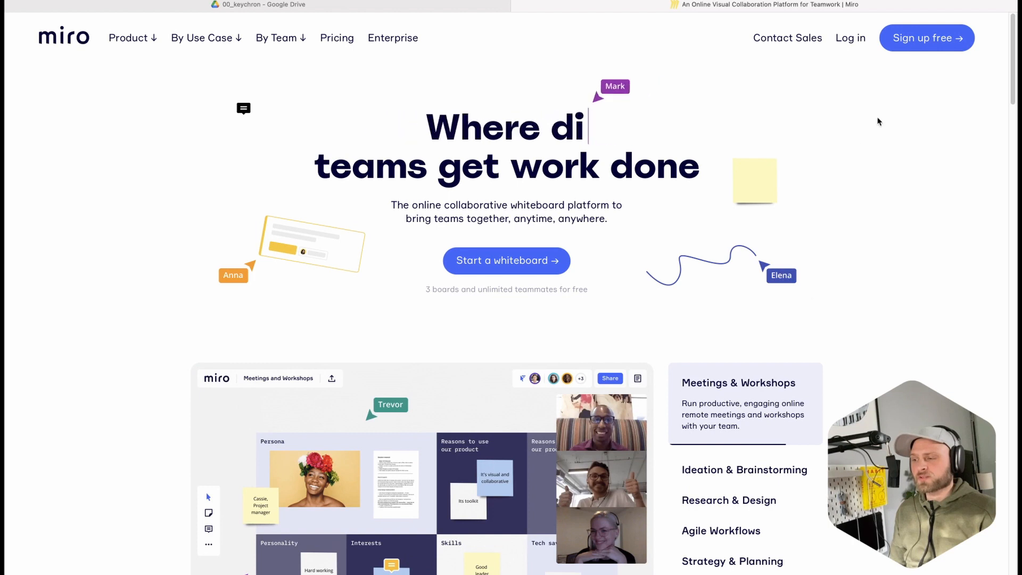
Switch to the Miro boards dashboard and create a new blank shared board, skipping the template picker.
mouse_move(130, 37)
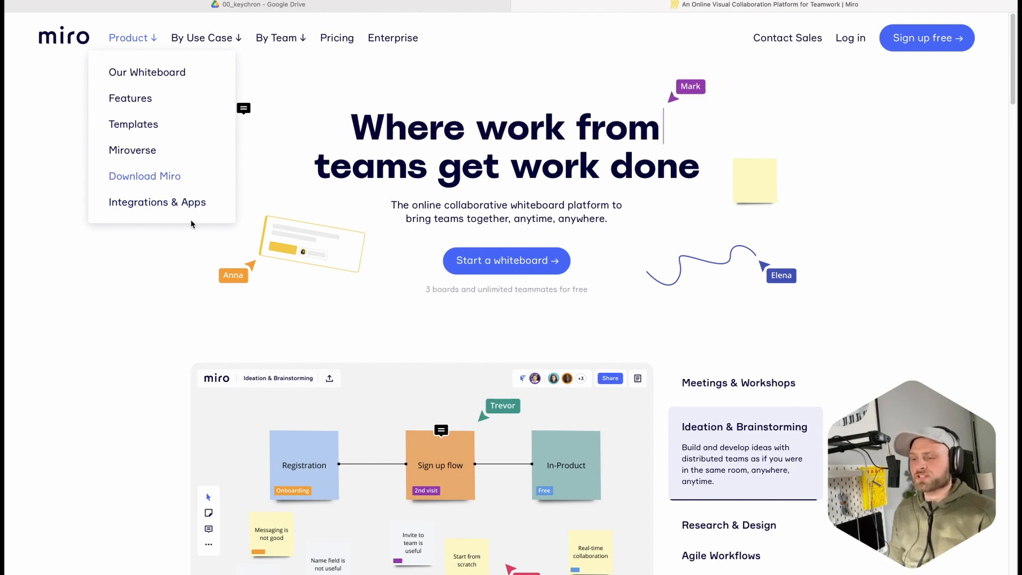
key("super+Tab")
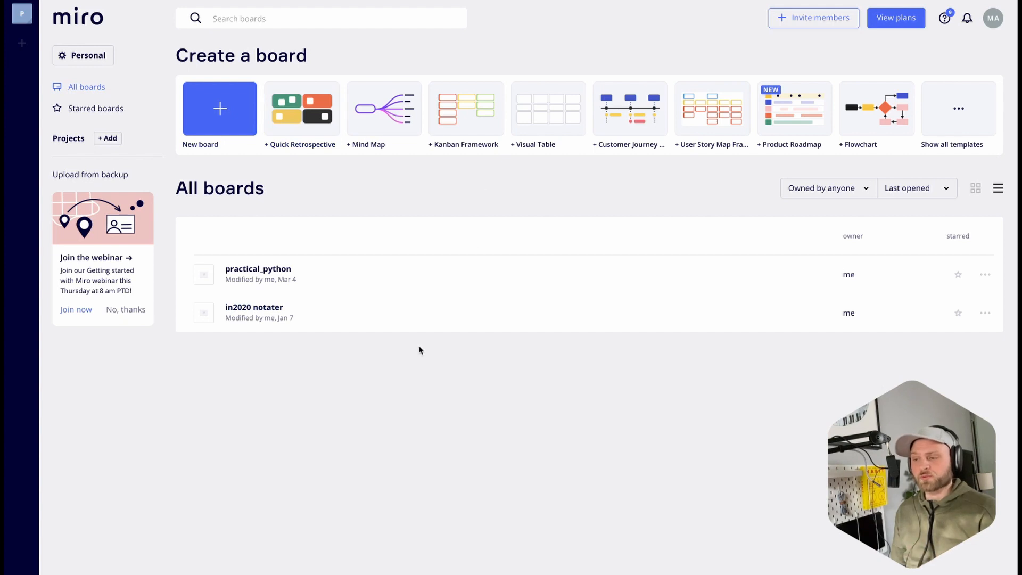
left_click(220, 112)
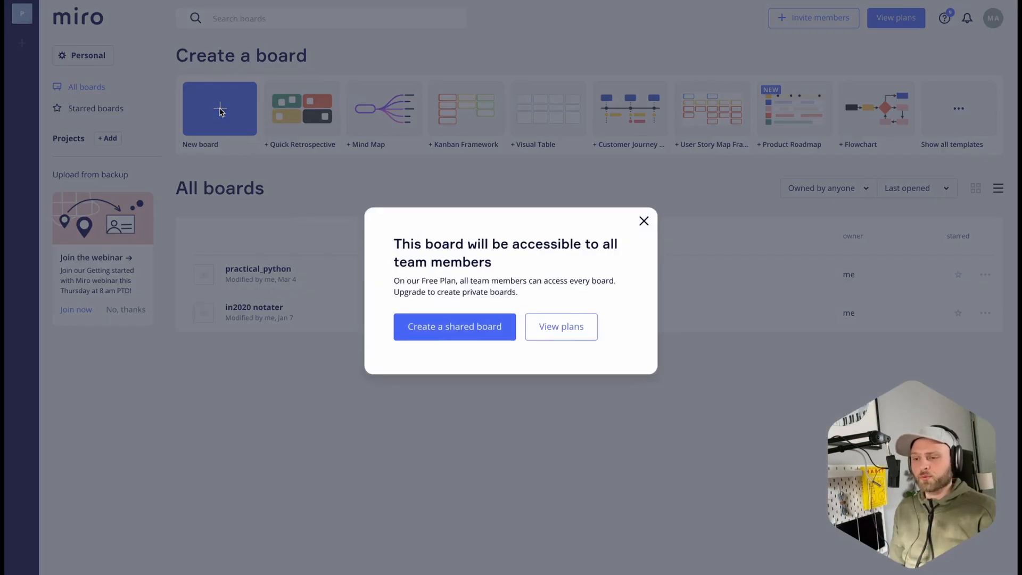
left_click(493, 326)
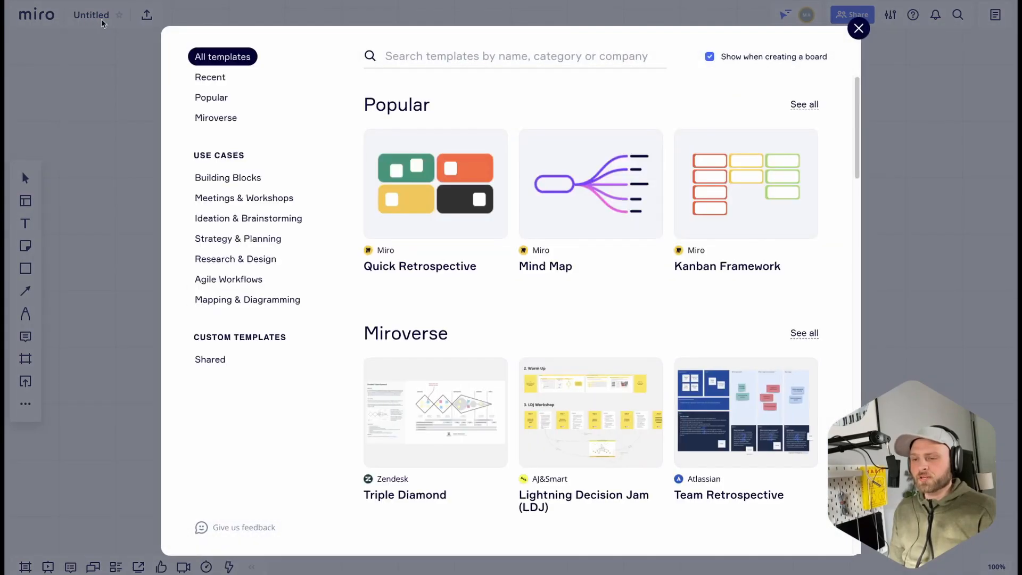
left_click(856, 30)
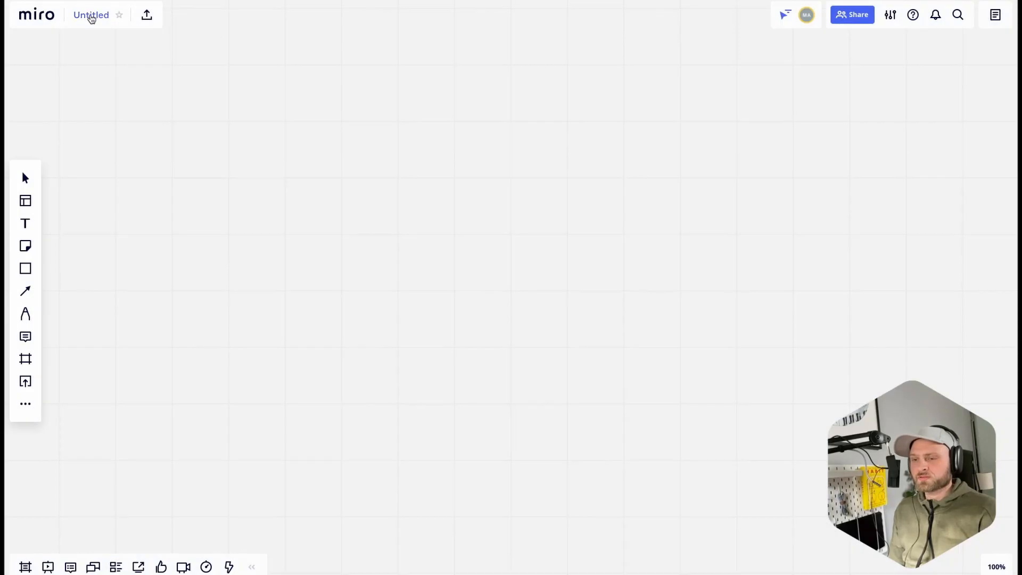
Rename the untitled board as "YouTube".
left_click(91, 15)
double_click(488, 224)
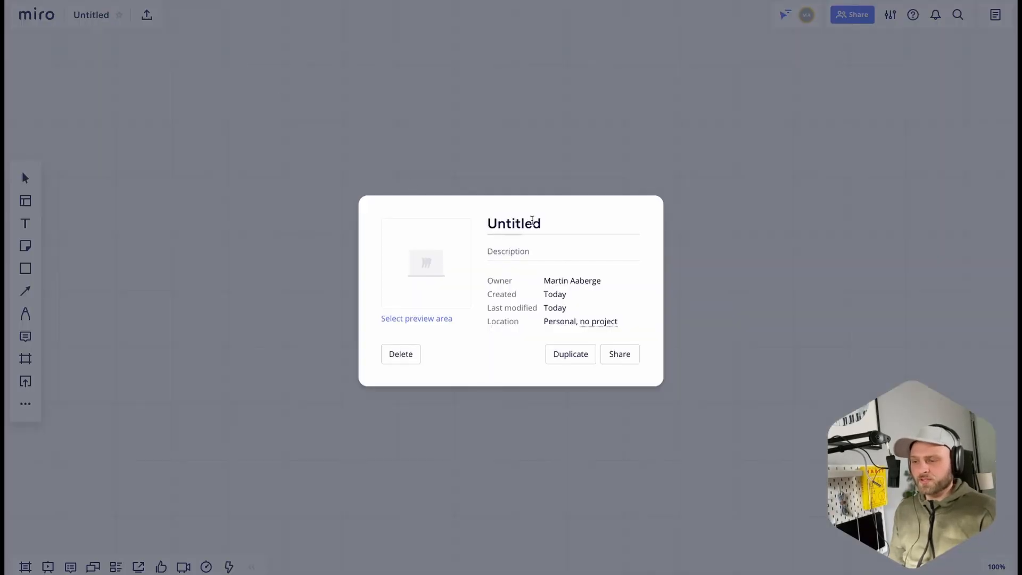
type("YouTube")
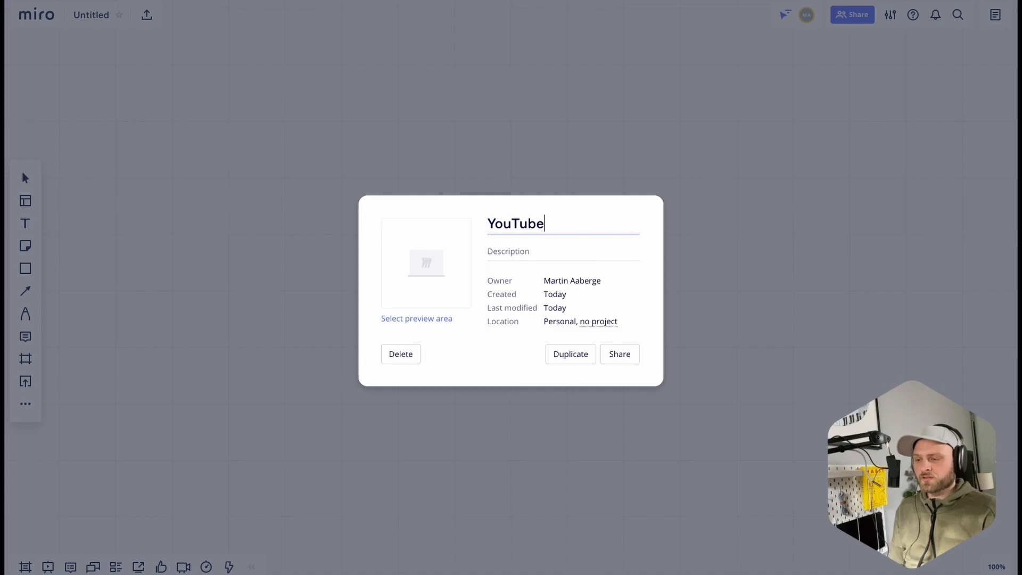
left_click(622, 392)
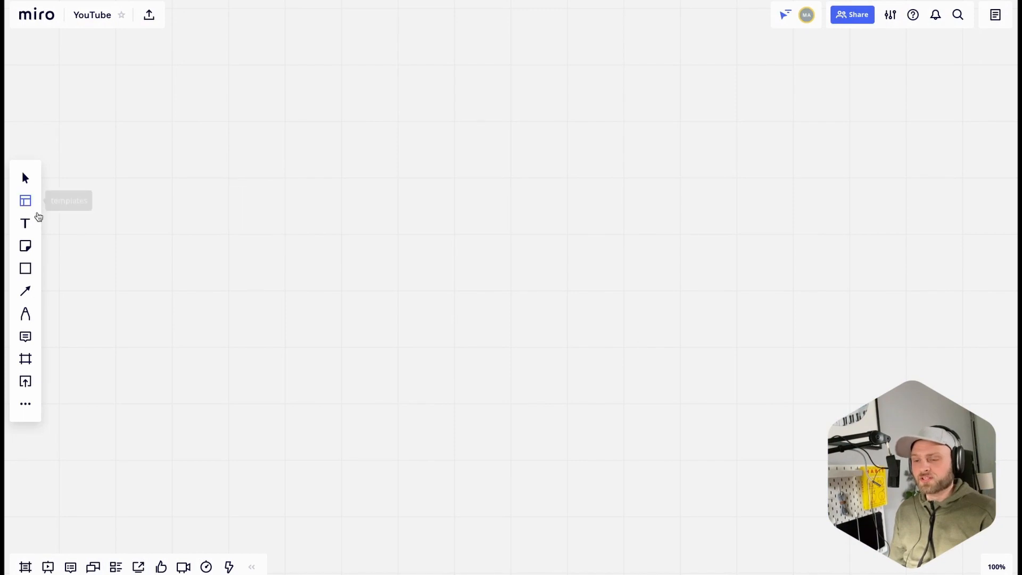
Add a text object reading "test text" in the upper-left part of the board.
left_click(25, 223)
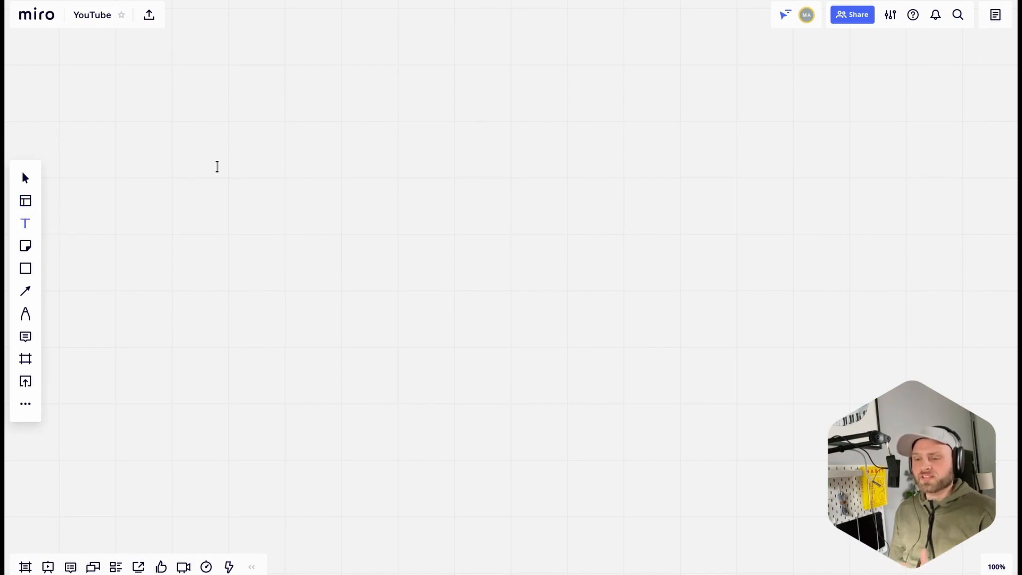
left_click(217, 166)
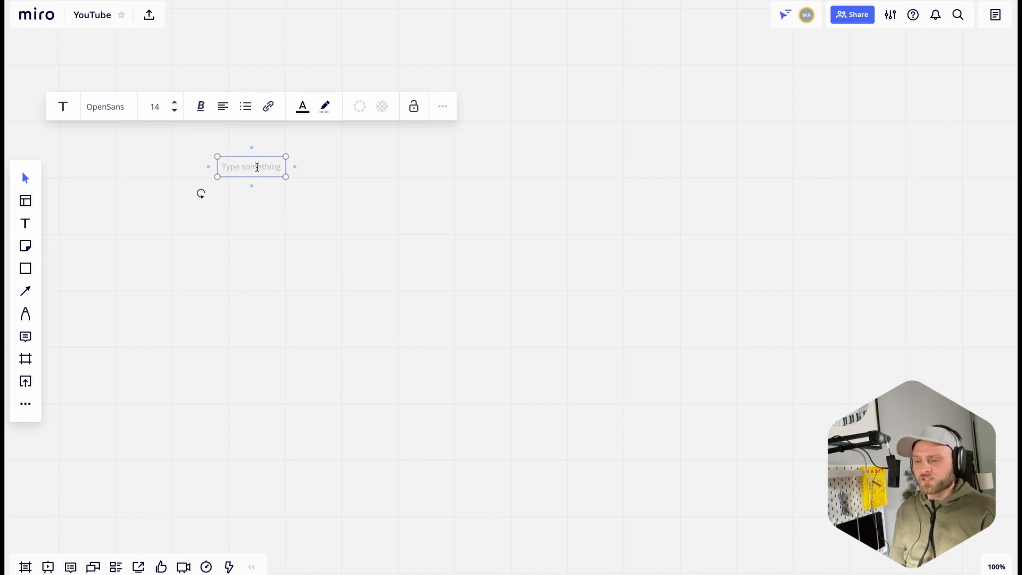
type("test texx")
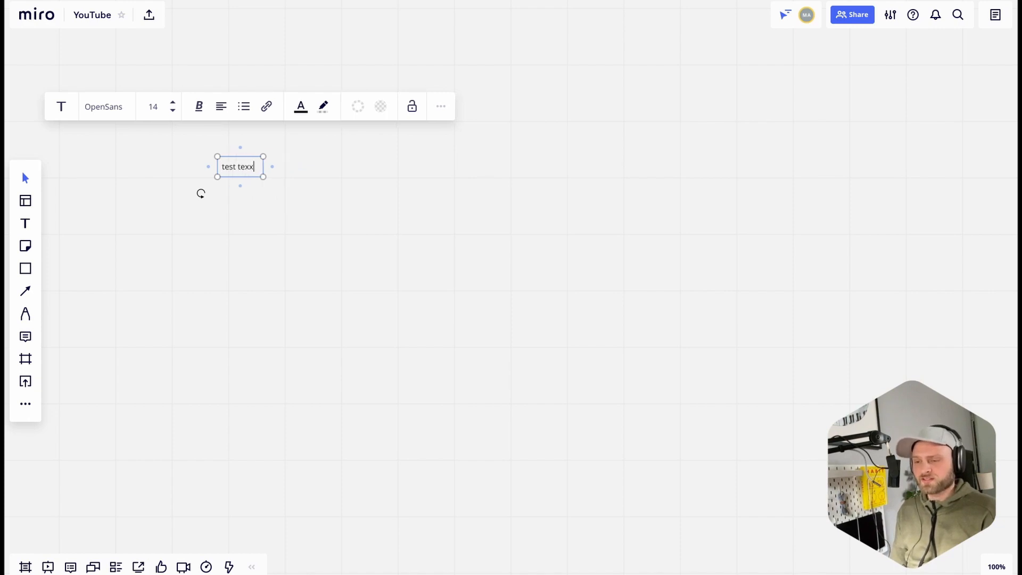
key("BackSpace")
type("t")
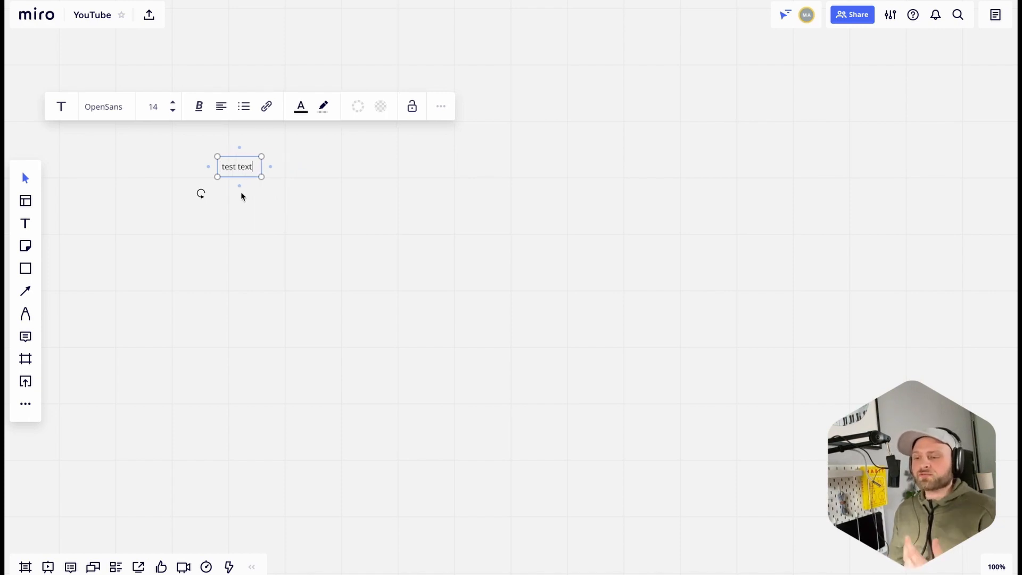
left_click(264, 213)
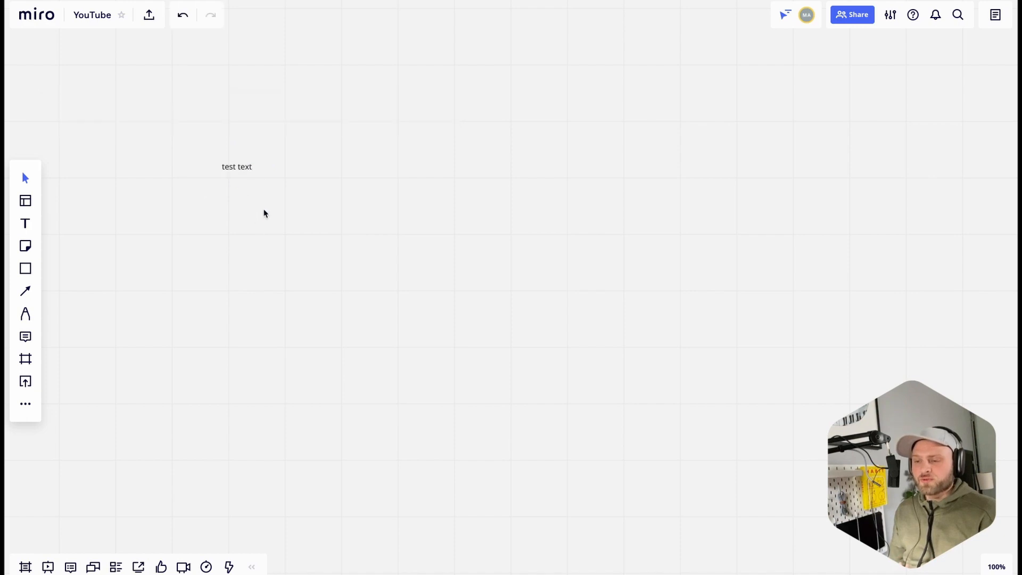
Convert the "test text" object to a rectangle shape and back to the text type.
left_click(243, 169)
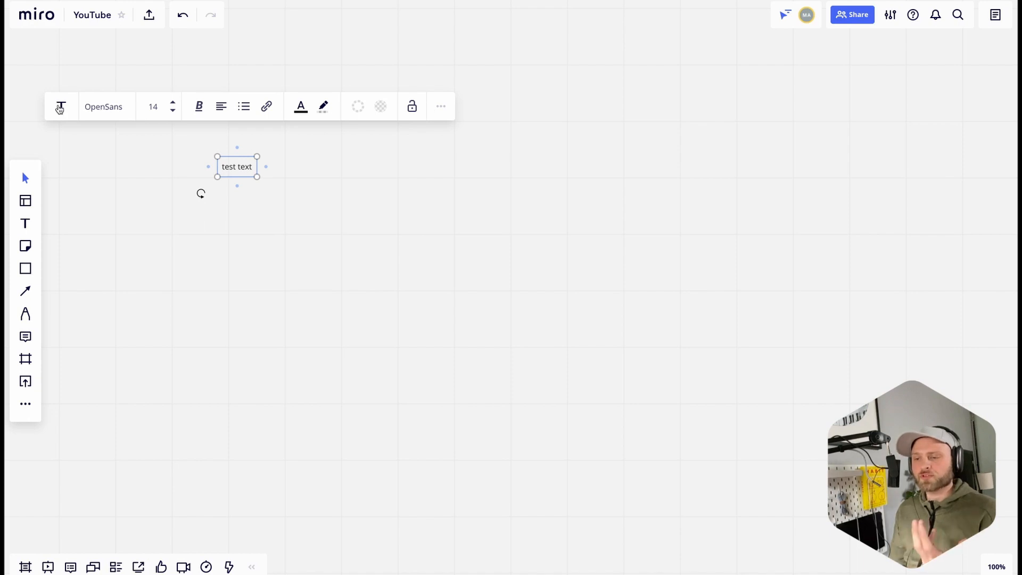
left_click(61, 106)
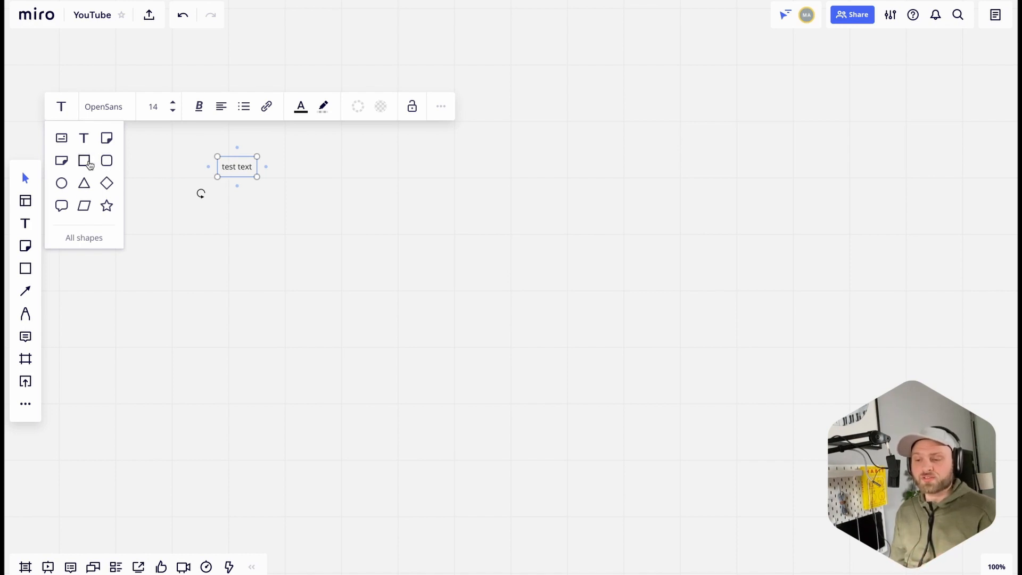
left_click(86, 162)
left_click(61, 105)
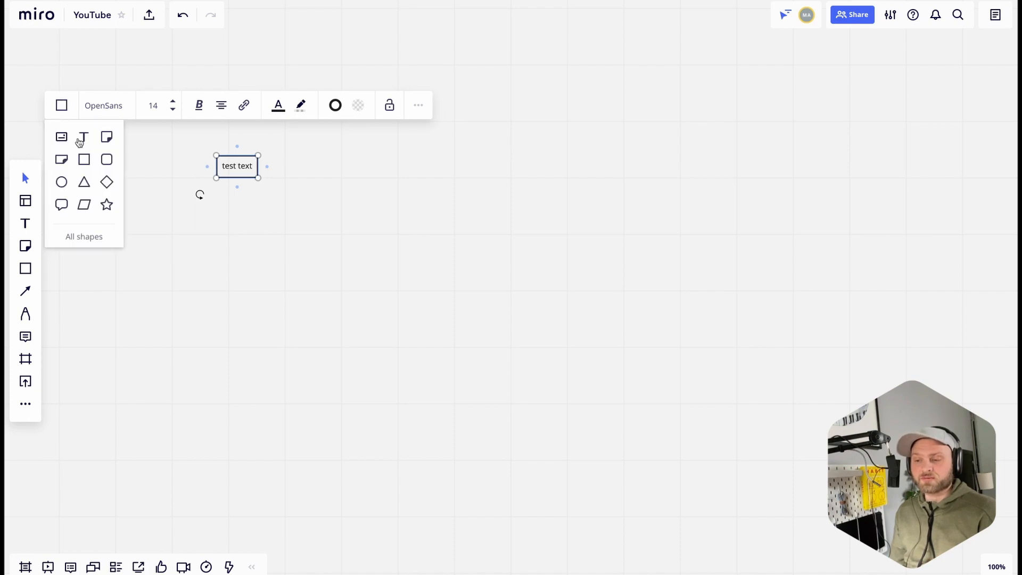
left_click(83, 138)
Set the font of the "test text" object to Noto Sans.
left_click(107, 108)
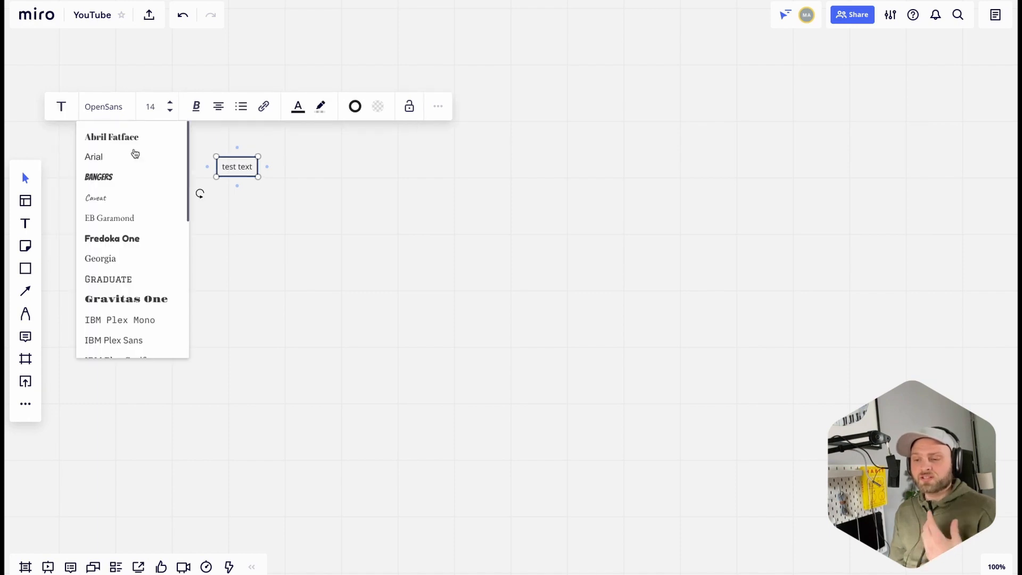
scroll(144, 170, "down", 3)
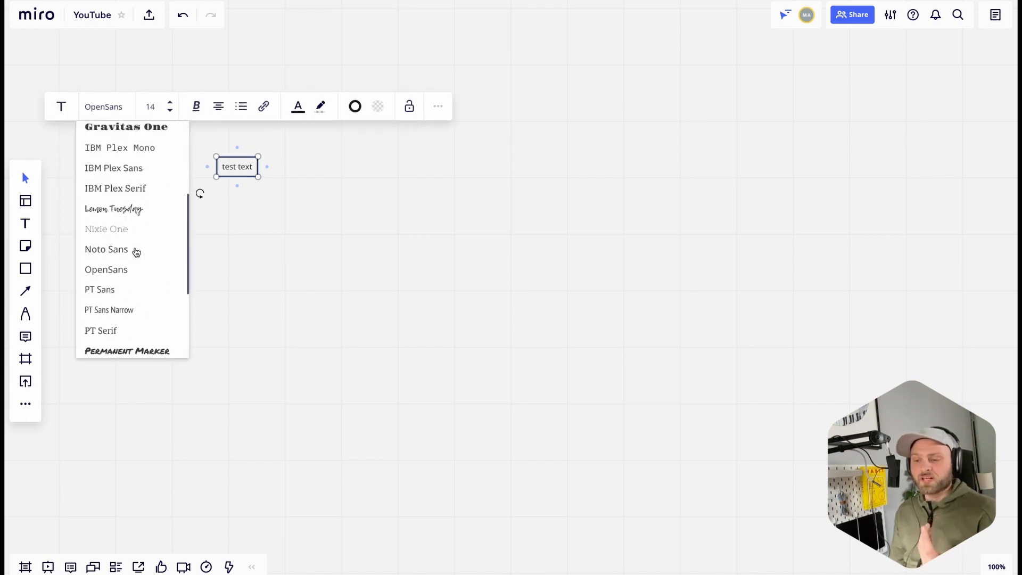
left_click(135, 250)
Try sizes 24 and 18 on the "test text" object and set its font size to 13.
double_click(224, 173)
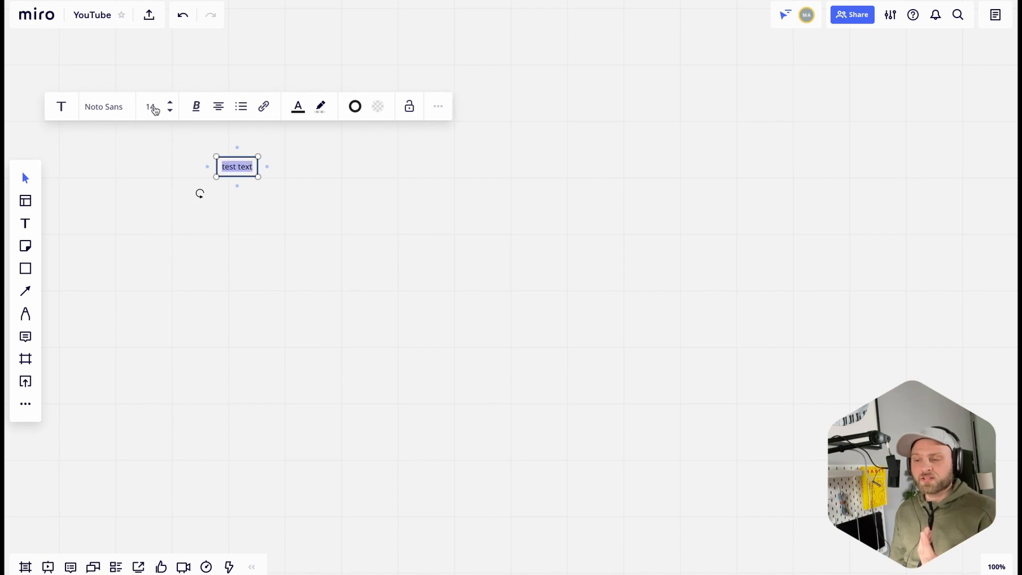
left_click(172, 102)
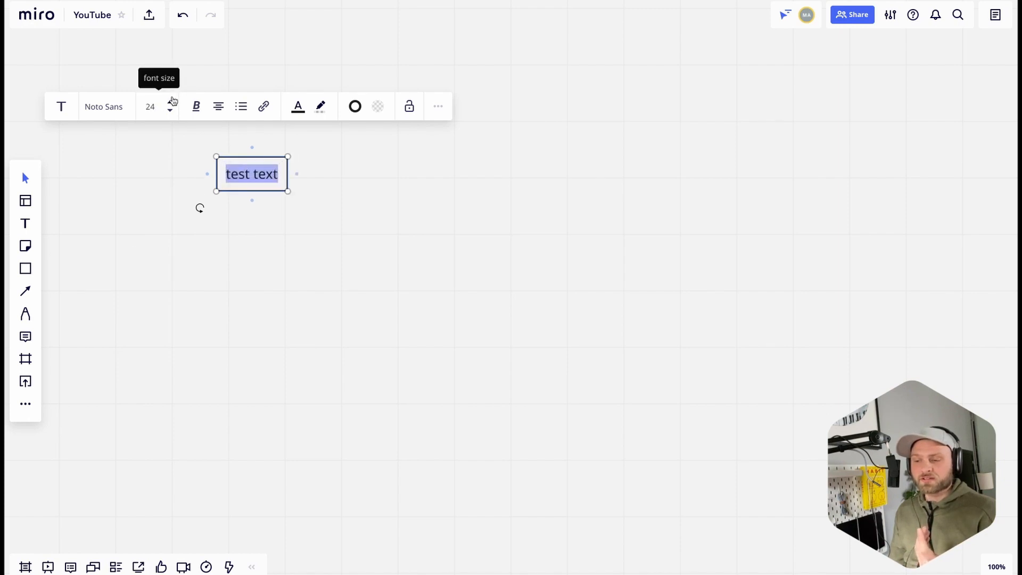
left_click(172, 101)
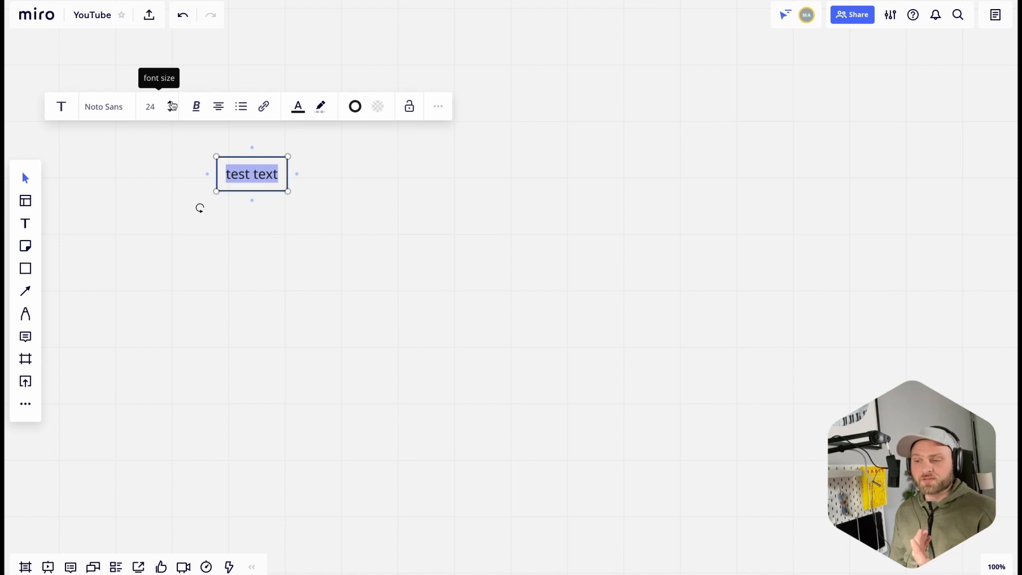
left_click(171, 110)
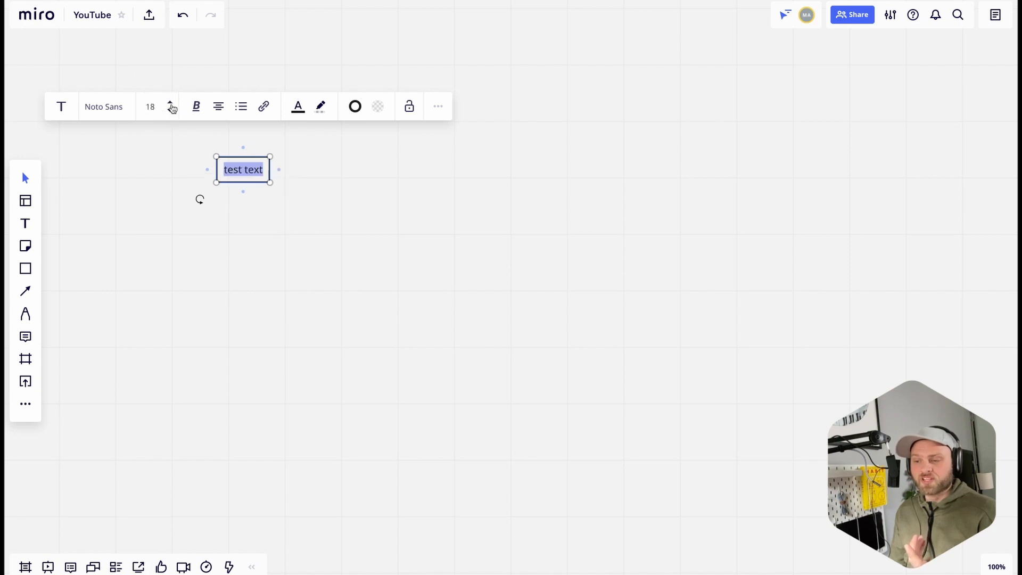
left_click(170, 102)
left_click(152, 107)
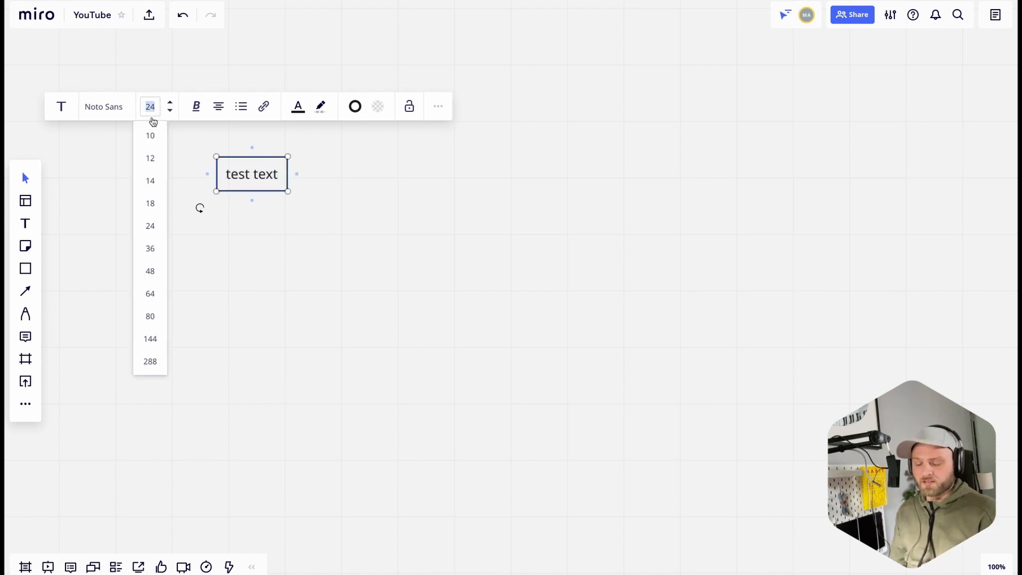
type("13")
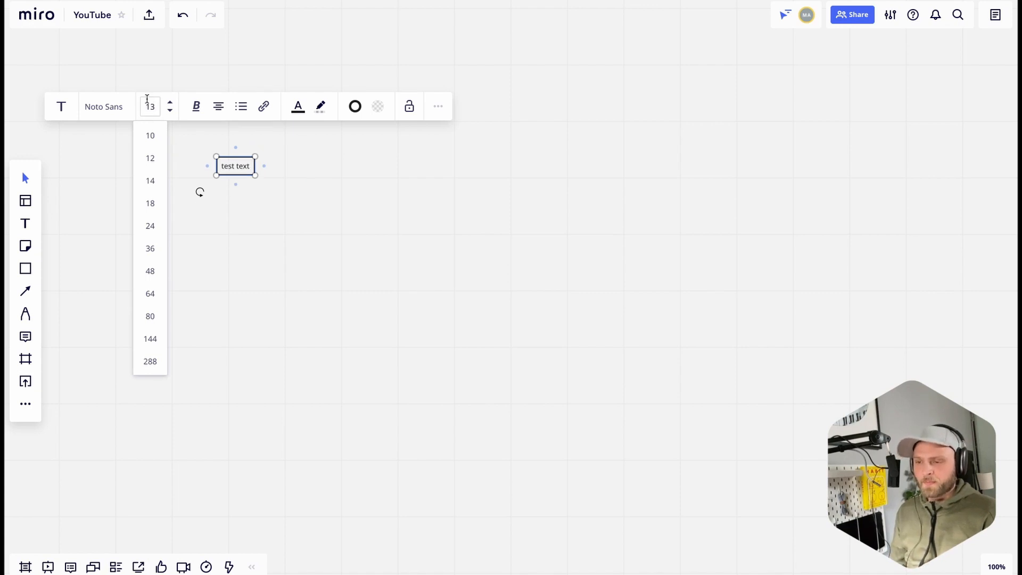
left_click(193, 110)
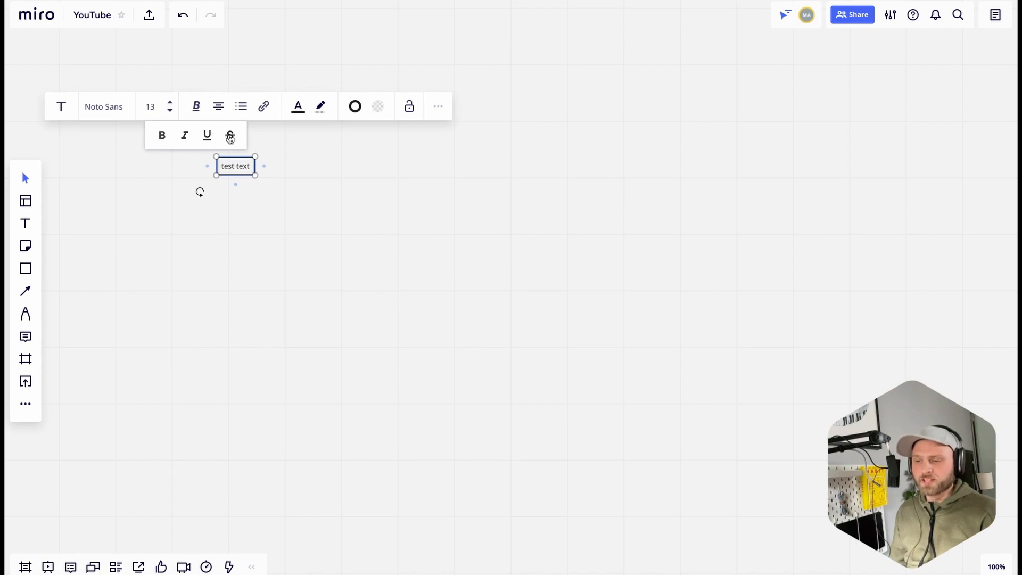
left_click(218, 107)
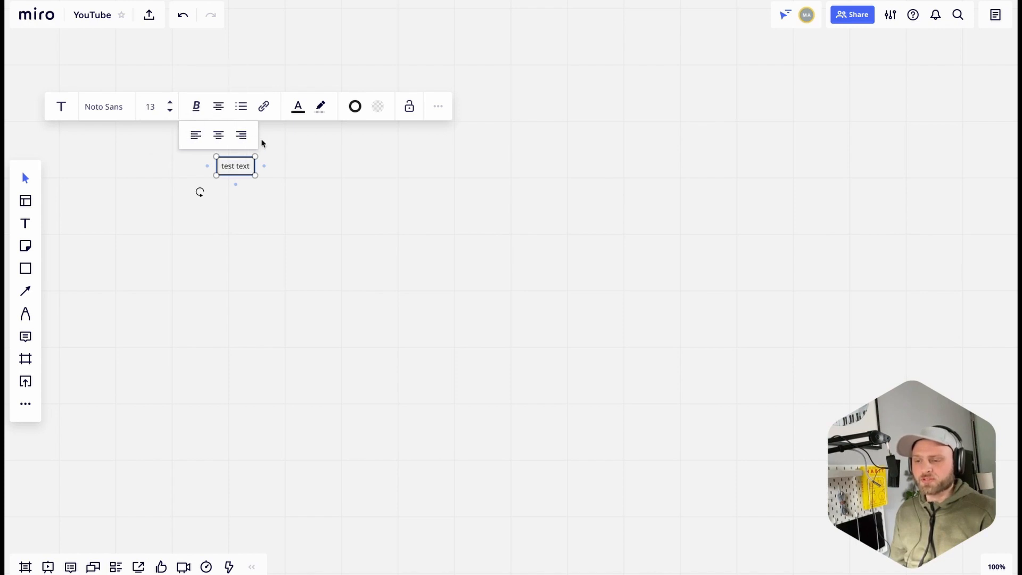
Widen the text box to about twice its width and append the filler text "klajsd asdk;jas [da 'jsd asdjasdjoasdjasd".
left_click_drag(256, 173, 299, 175)
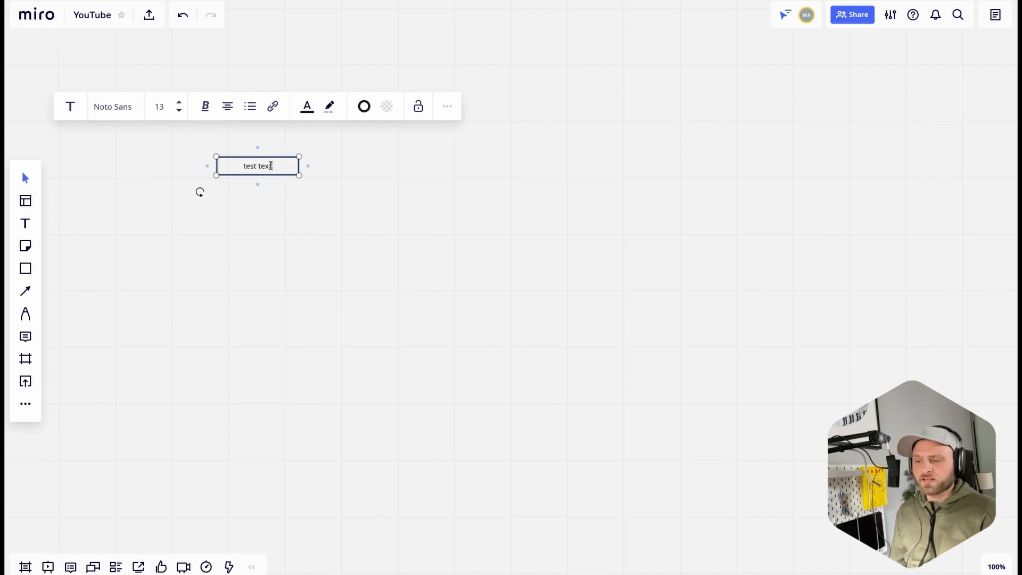
type("klajsd asdk;jas [d")
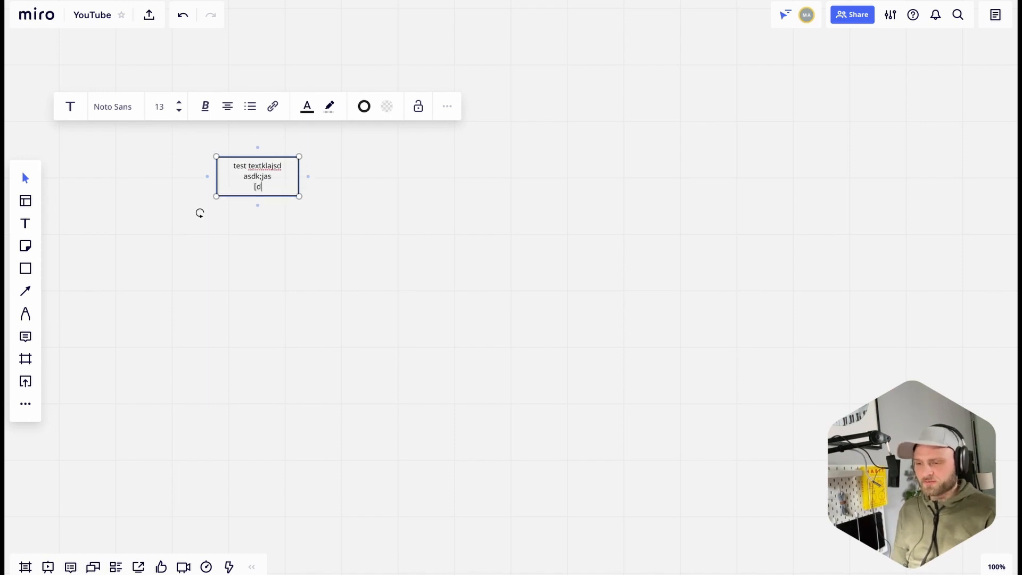
type("a 'jsd asdjasdjoasdjasd")
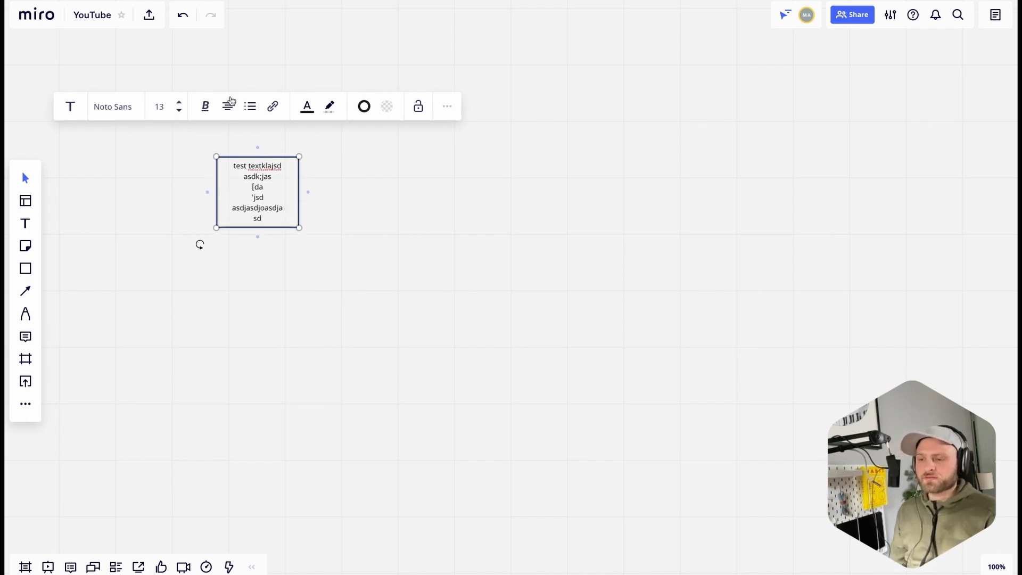
Try right alignment on the filler text and set its alignment to left.
left_click(228, 106)
left_click(248, 139)
left_click(228, 108)
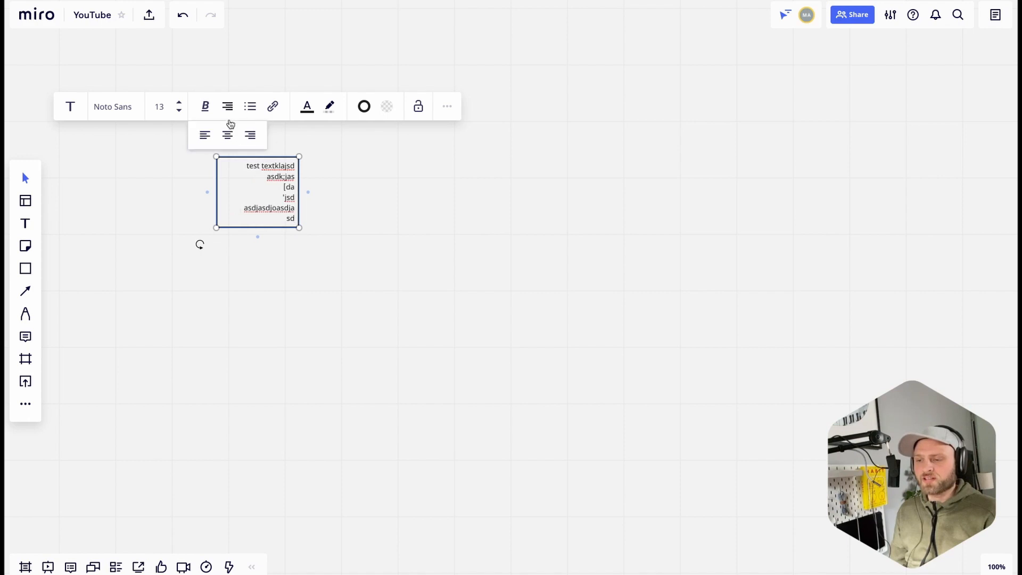
left_click(206, 135)
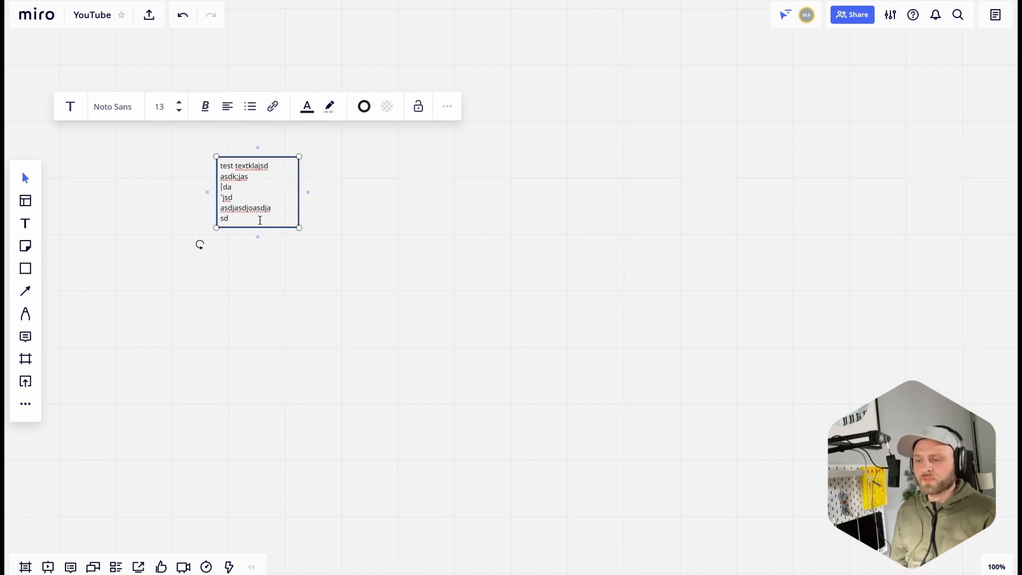
Turn the last line of the text into a bulleted list and add two more bullets reading "kljasd".
left_click(250, 108)
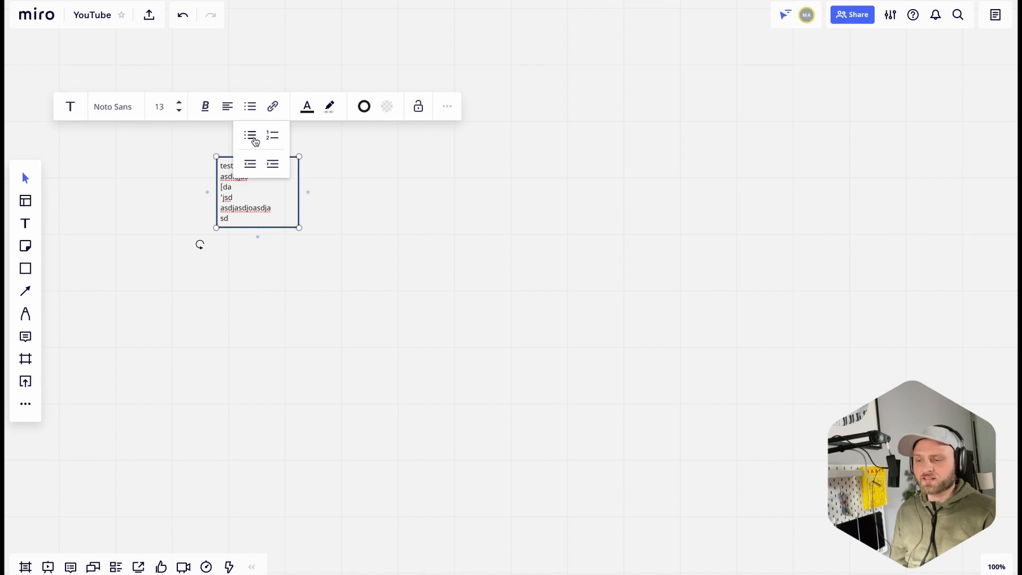
left_click(249, 138)
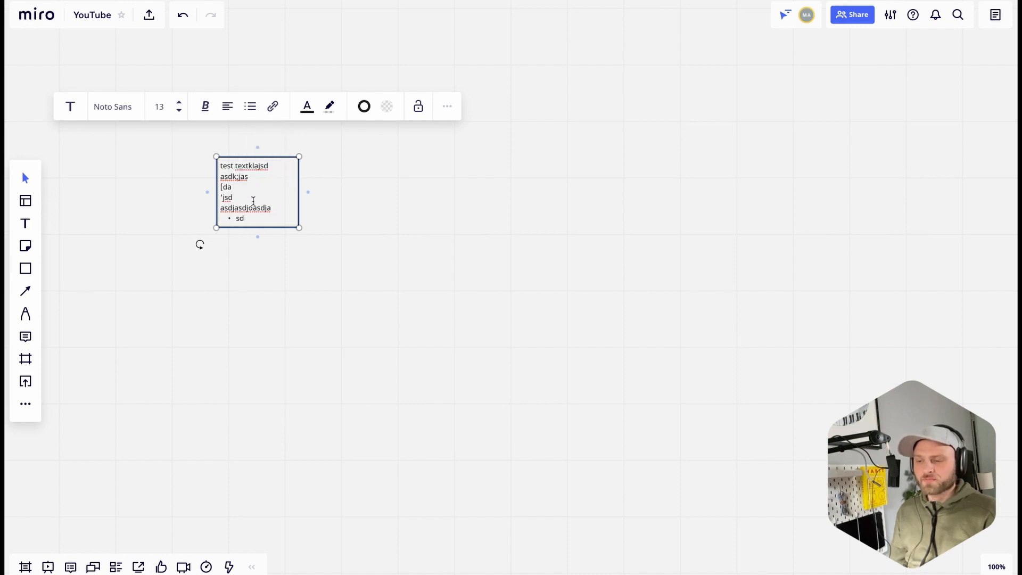
key("Return")
type("kljasd")
key("Return")
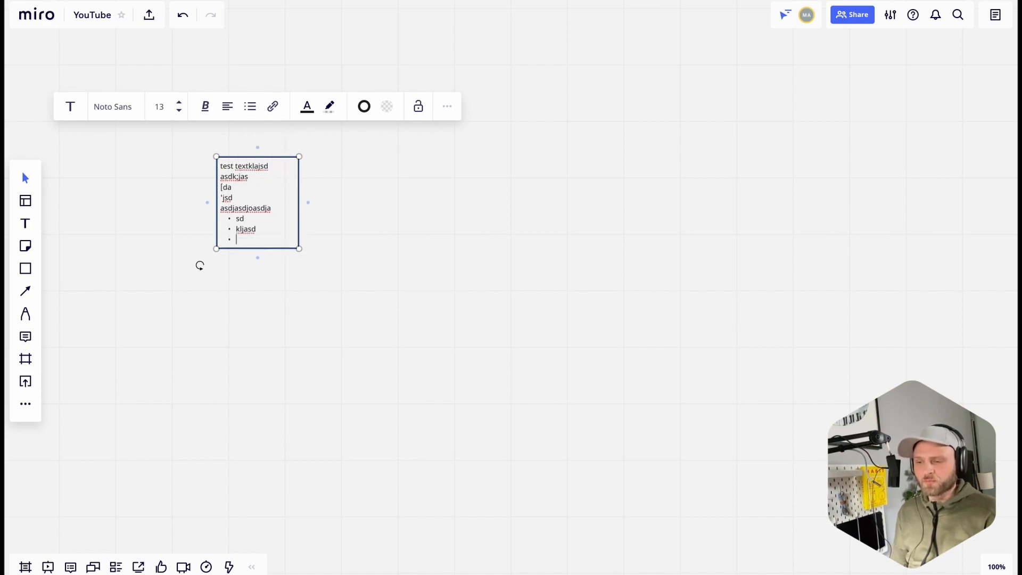
type("kljasd")
key("Return")
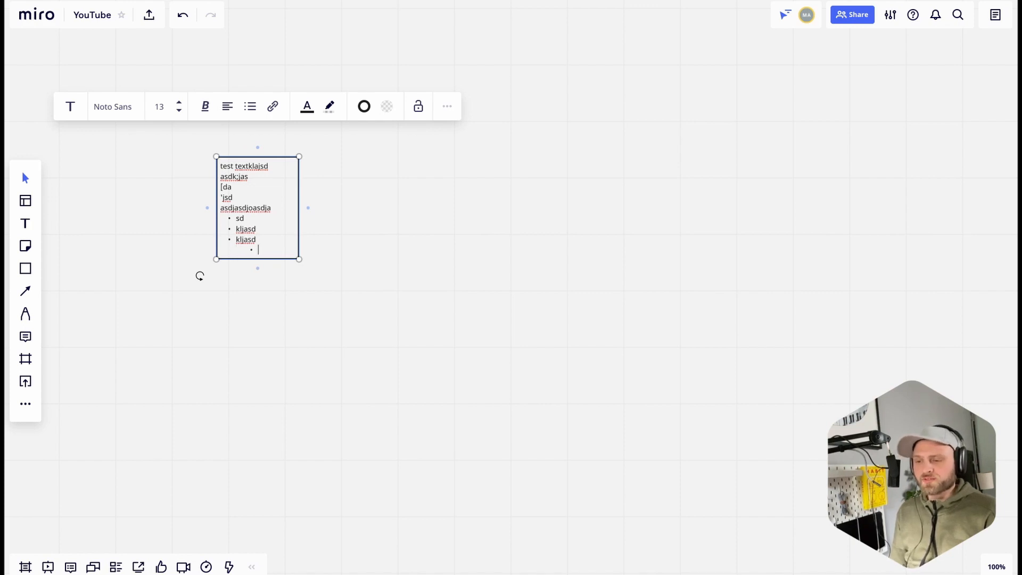
Add indented sub-bullets "lkj" and "asd", followed by a first-level bullet "l;kjasd".
key("Tab")
type("lkj")
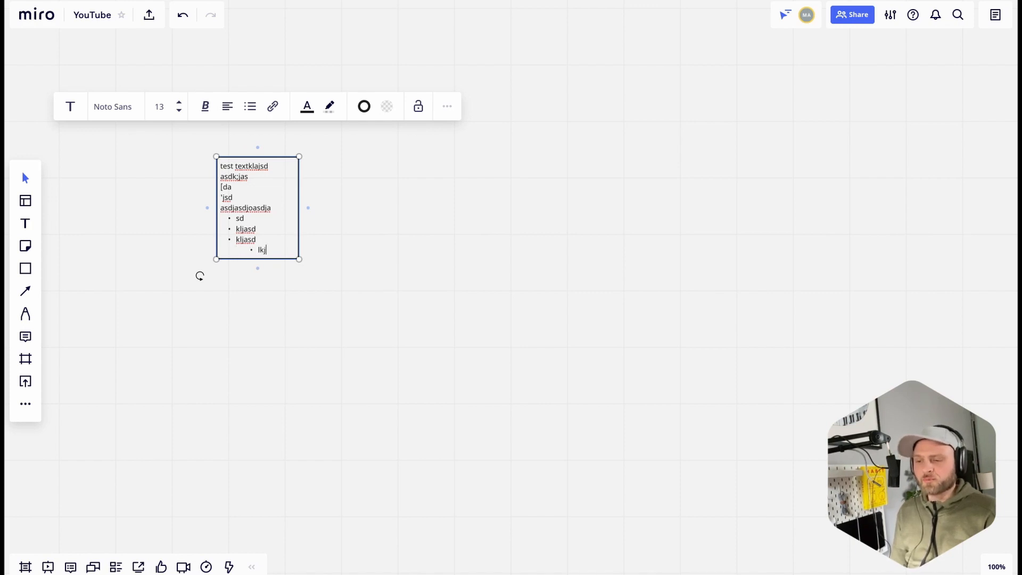
key("Return")
type("asd")
key("Return")
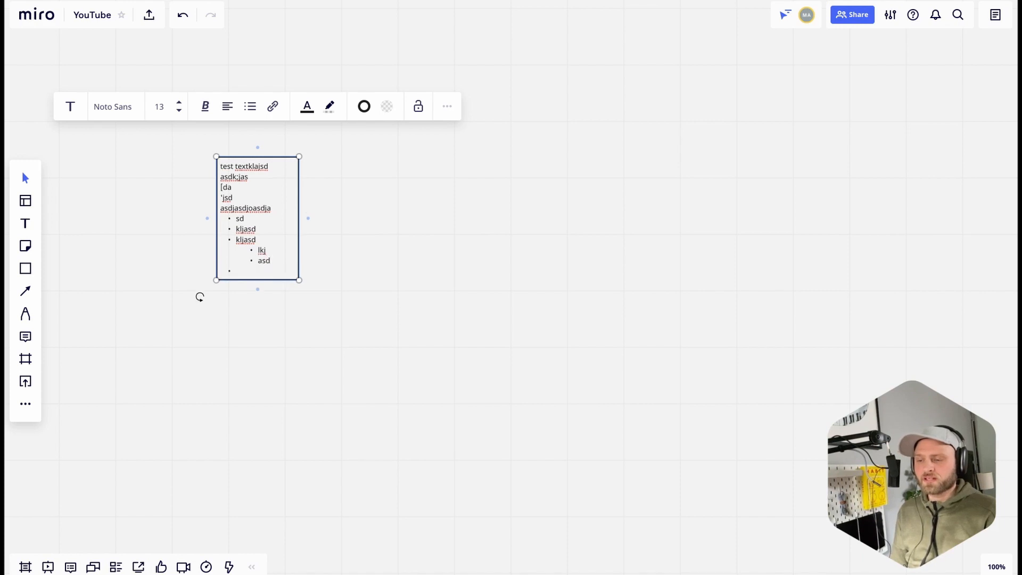
type("l;kjasd")
key("Return")
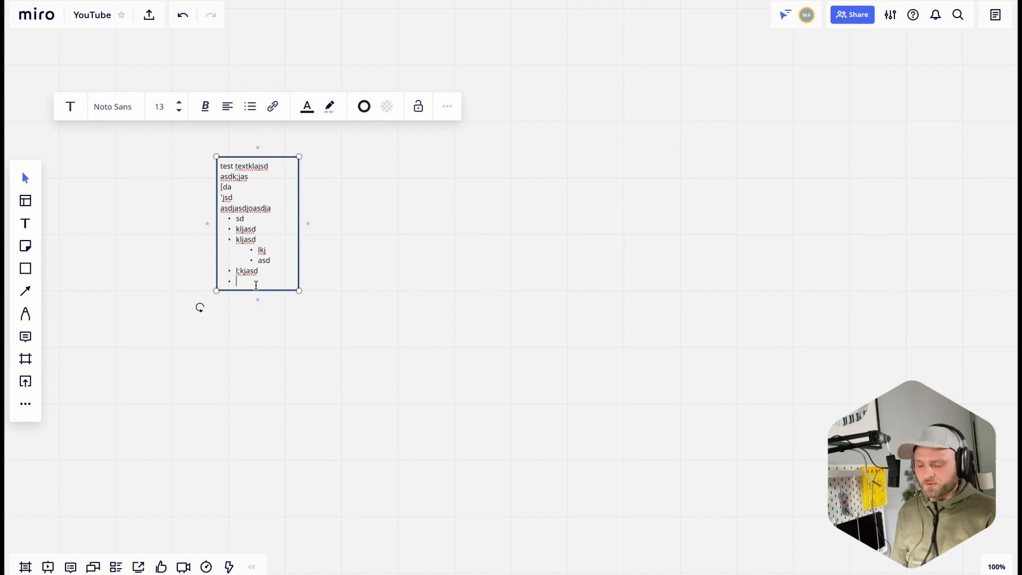
type("go somewhere")
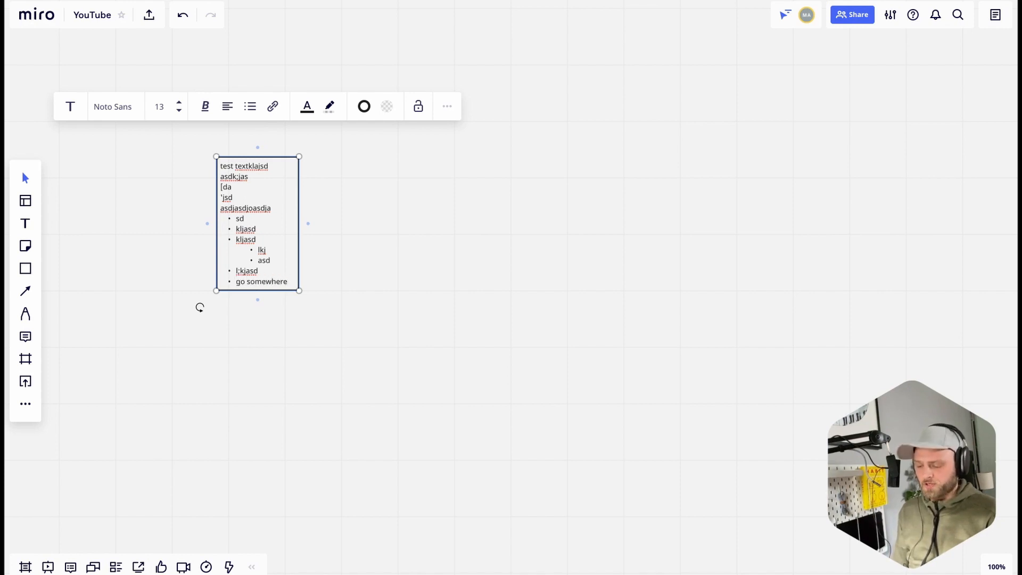
key("shift+Home")
left_click(271, 107)
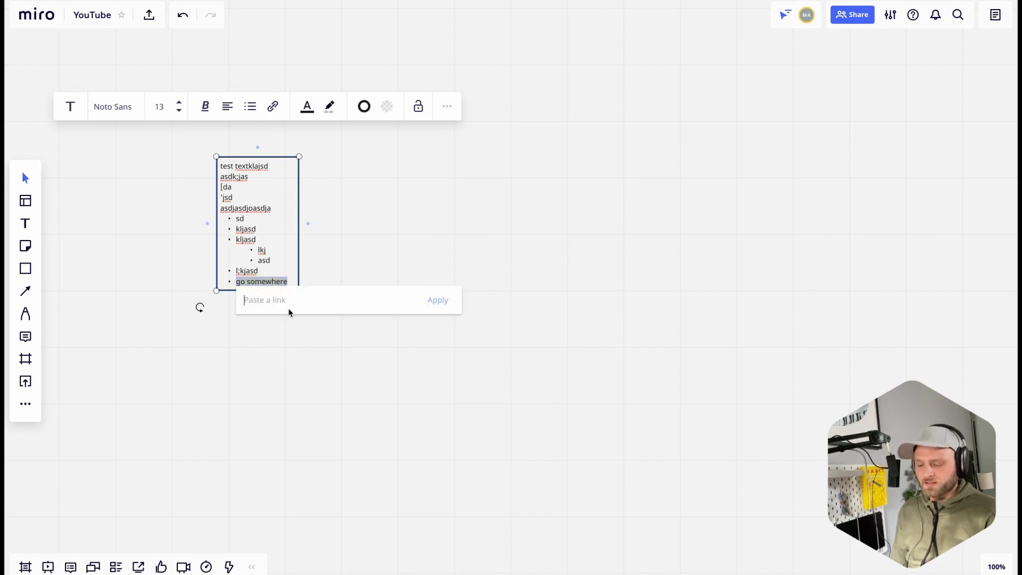
type("www.google.com")
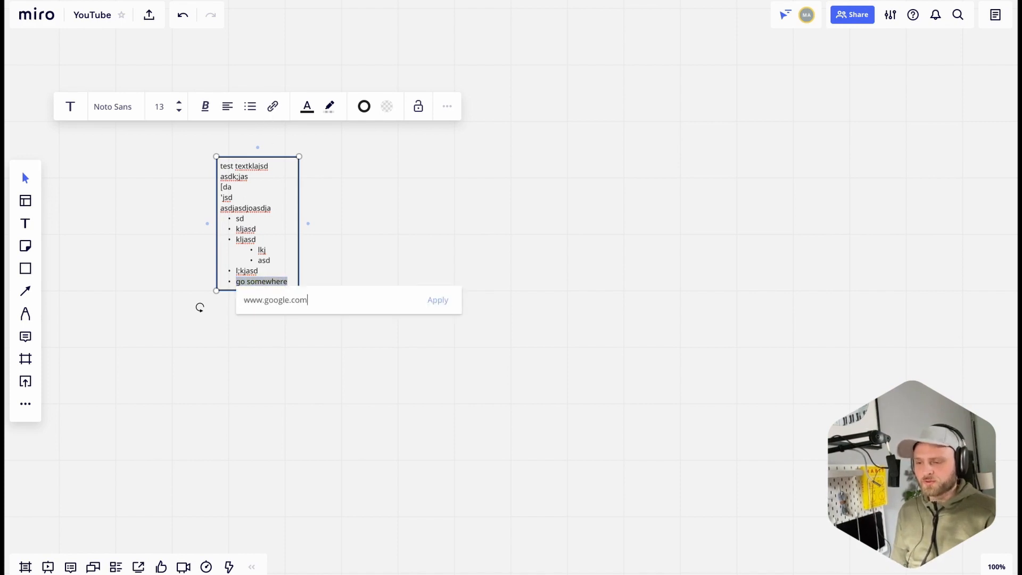
key("Return")
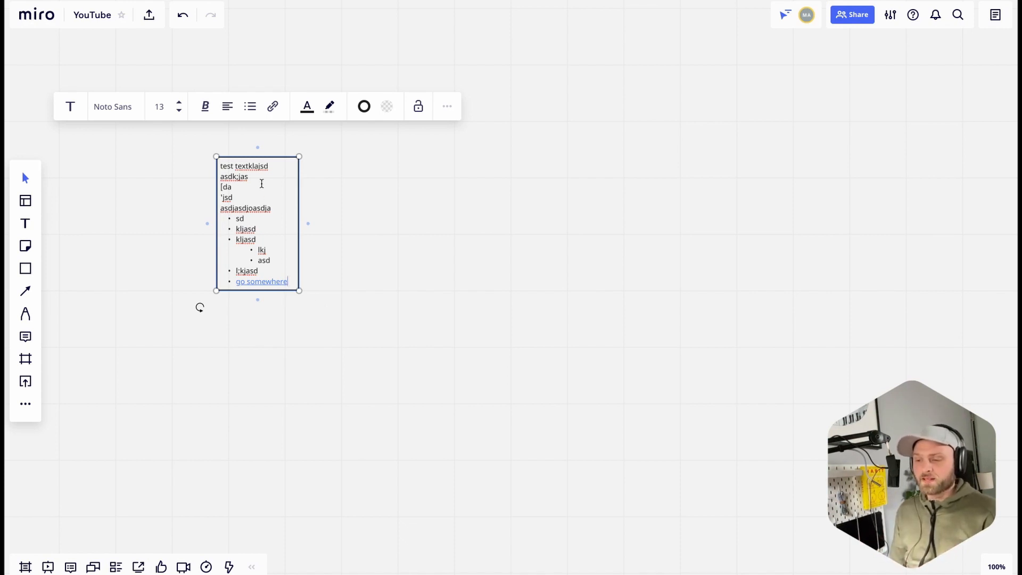
key("Escape")
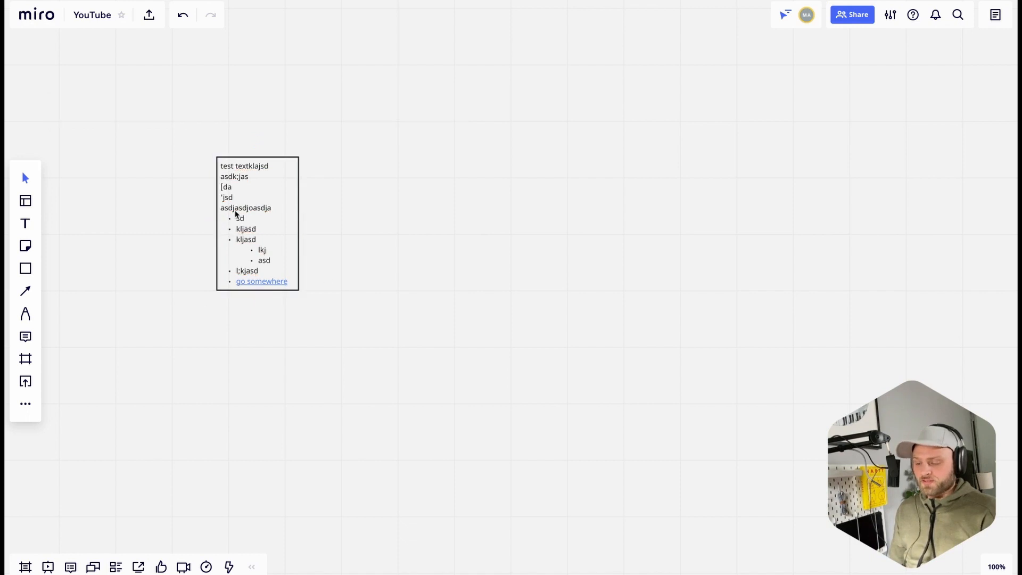
Delete everything on the board and add a new text object reading "This is text".
key("ctrl+a")
key("Delete")
left_click(25, 223)
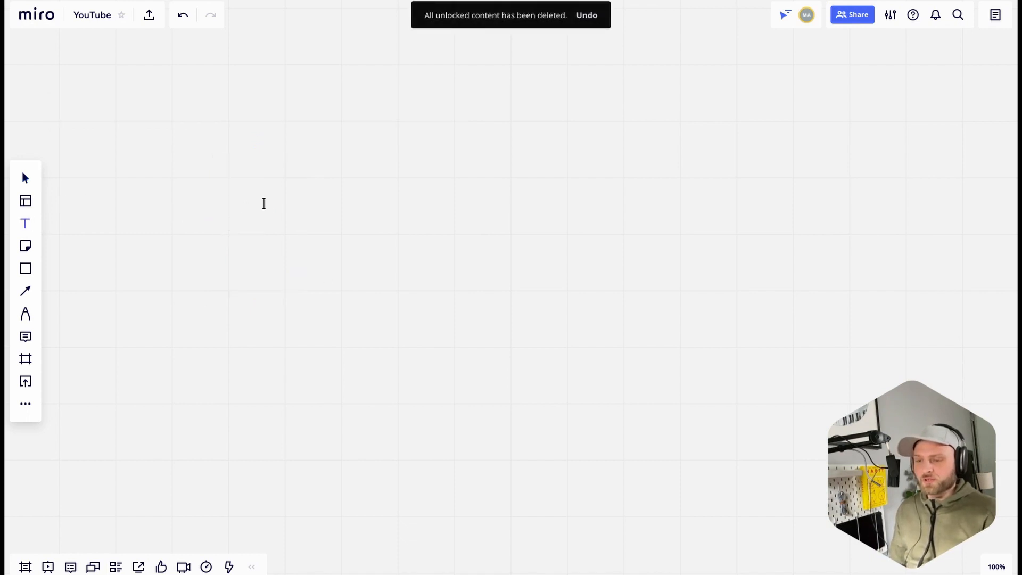
left_click(263, 203)
type("This is text")
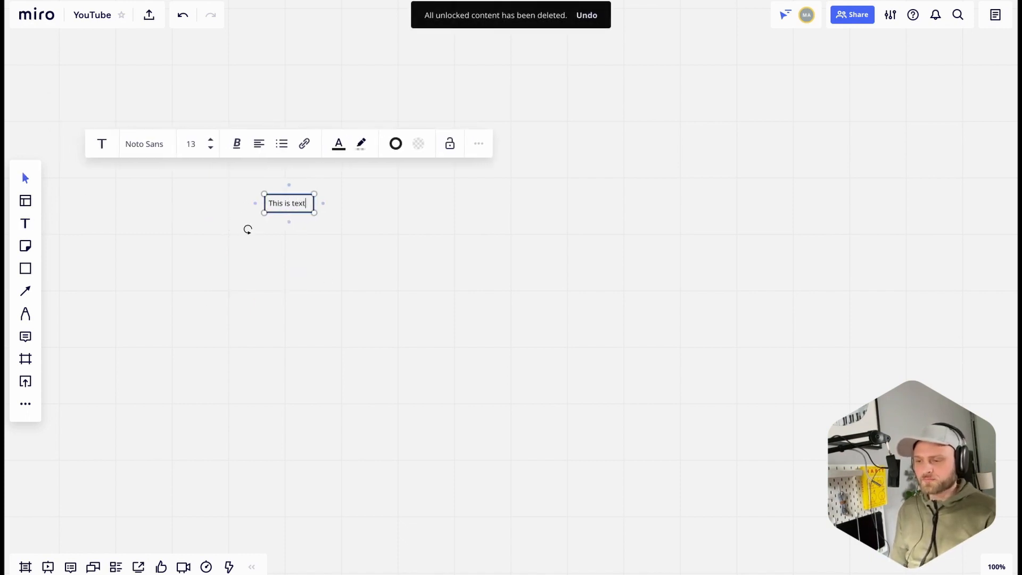
Try red on all of "This is text" and set its text color to teal green.
key("ctrl+a")
left_click(339, 143)
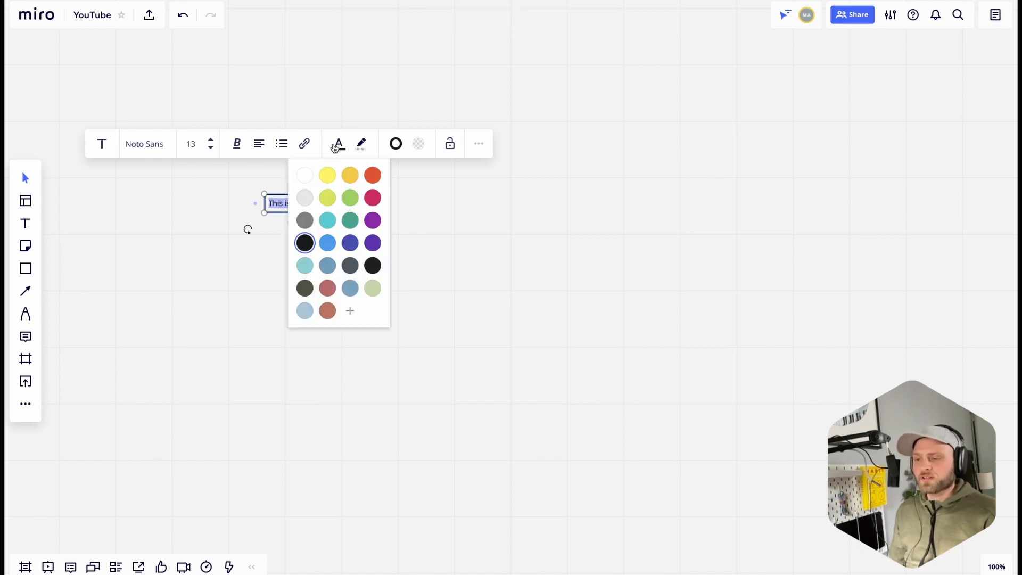
left_click(372, 175)
left_click(345, 151)
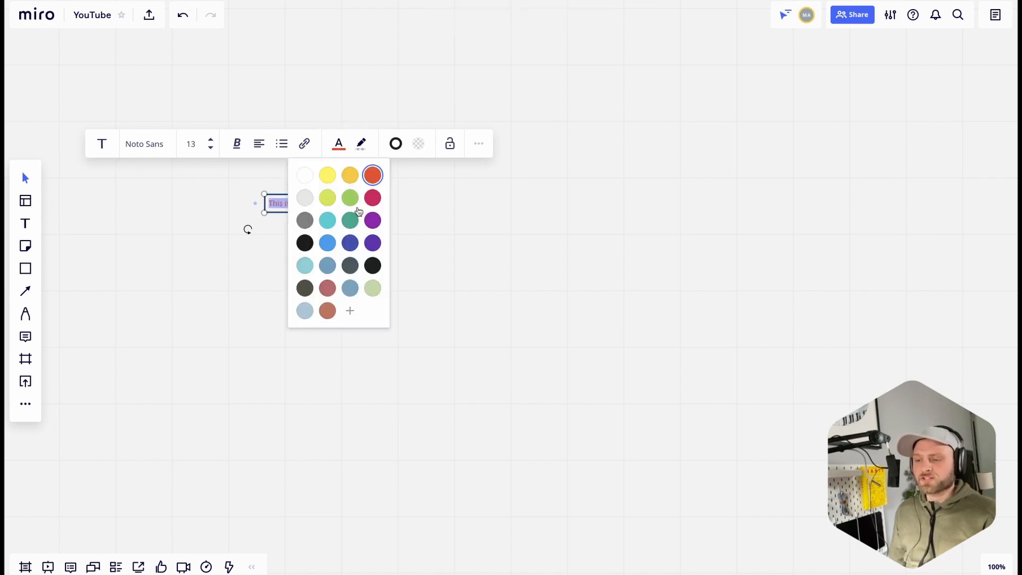
left_click(352, 216)
Highlight all of "This is text" in yellow.
left_click(354, 146)
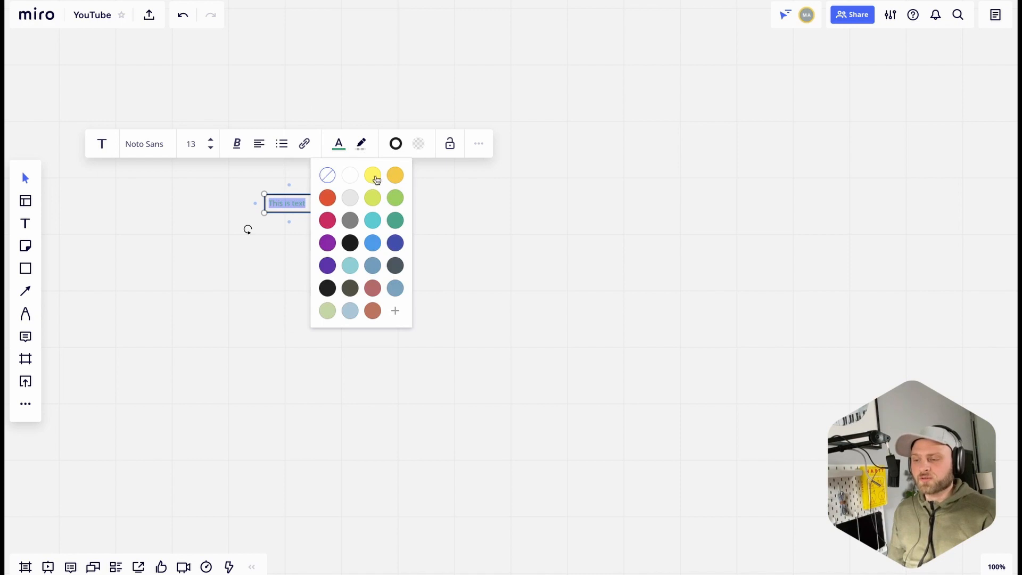
left_click(374, 175)
left_click(362, 149)
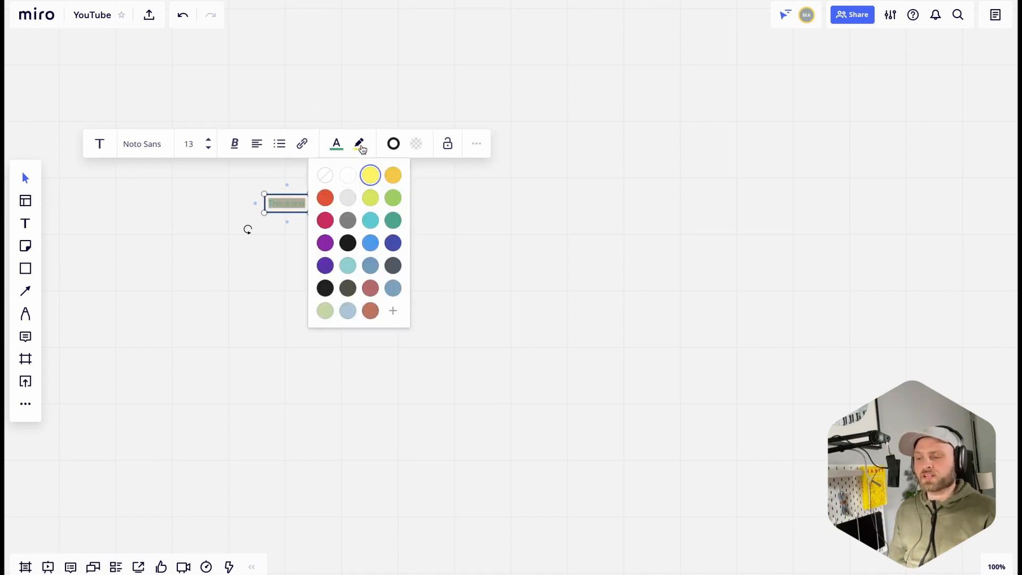
left_click(361, 150)
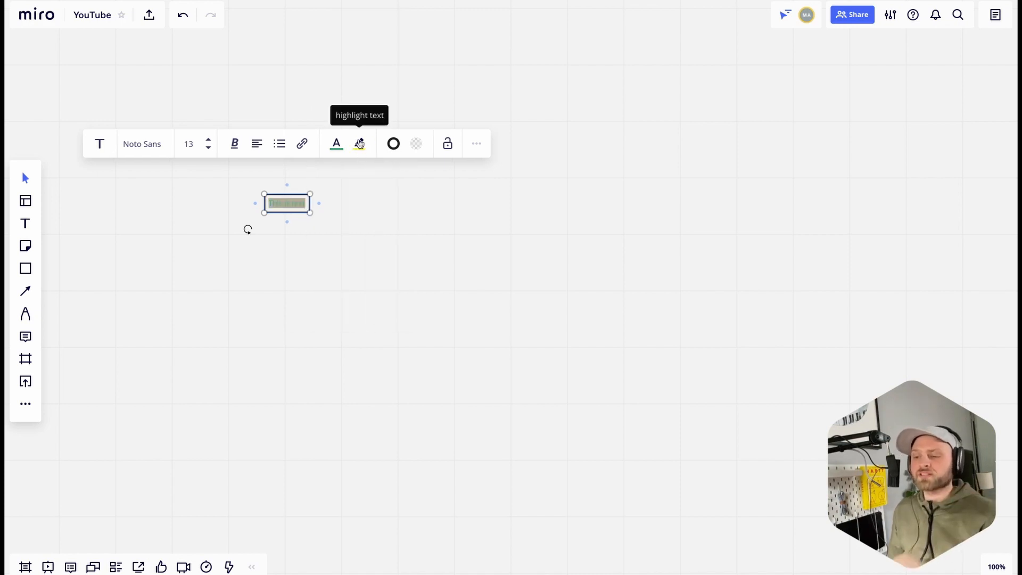
Insert a space before and a space after the highlighted words "This is text".
scroll(304, 194, "up", 5)
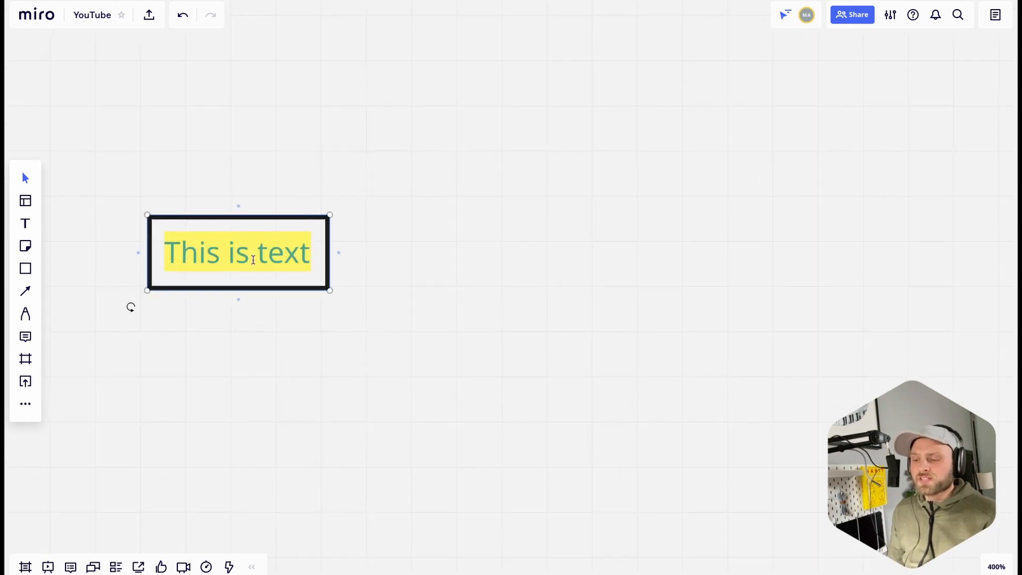
left_click(164, 252)
left_click(314, 254)
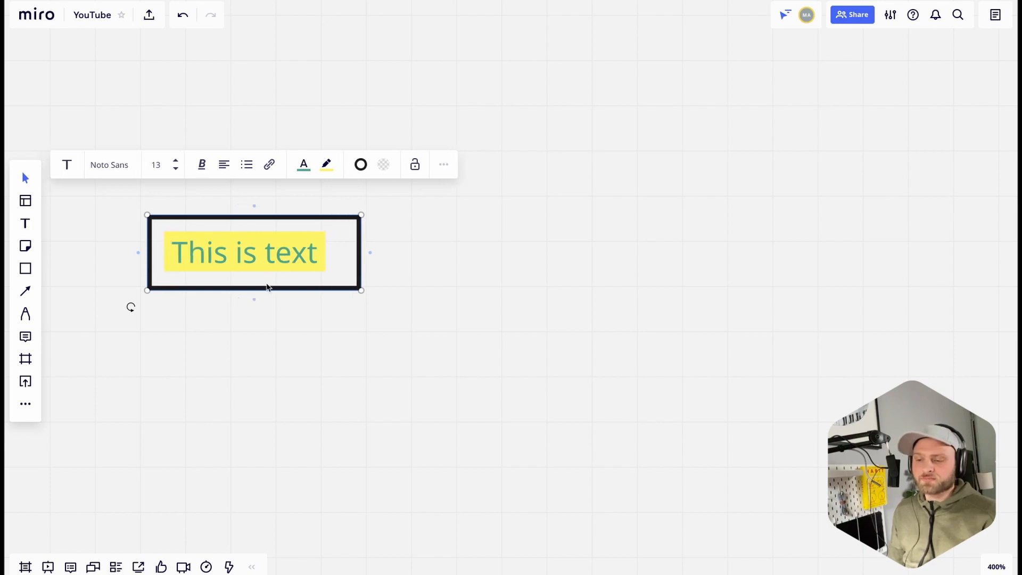
Give the text box a dashed border with minimum thickness and 80% opacity.
left_click(362, 166)
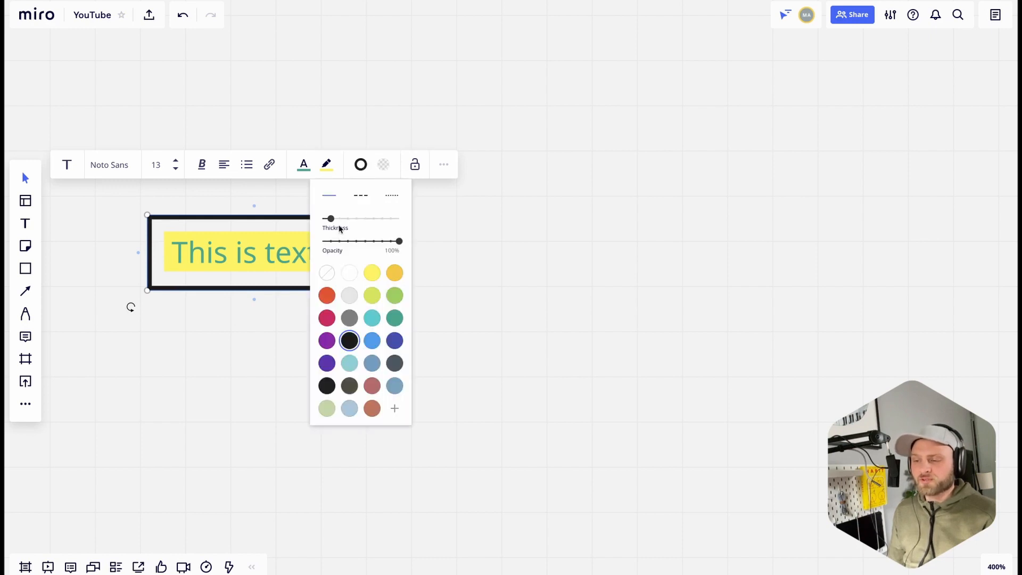
mouse_move(330, 218)
left_mouse_down()
mouse_move(367, 218)
mouse_move(326, 218)
mouse_move(343, 218)
left_mouse_up()
mouse_move(393, 241)
left_mouse_down()
mouse_move(337, 241)
mouse_move(359, 242)
mouse_move(317, 218)
mouse_move(375, 244)
left_mouse_up()
left_click(355, 195)
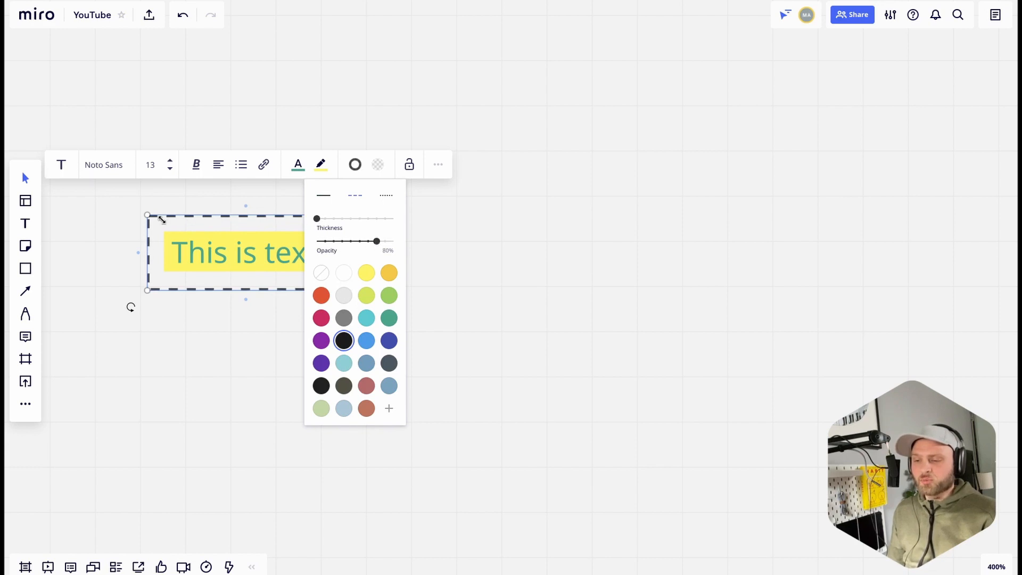
Fill the text box background with orange-yellow at 100% opacity.
left_click(378, 165)
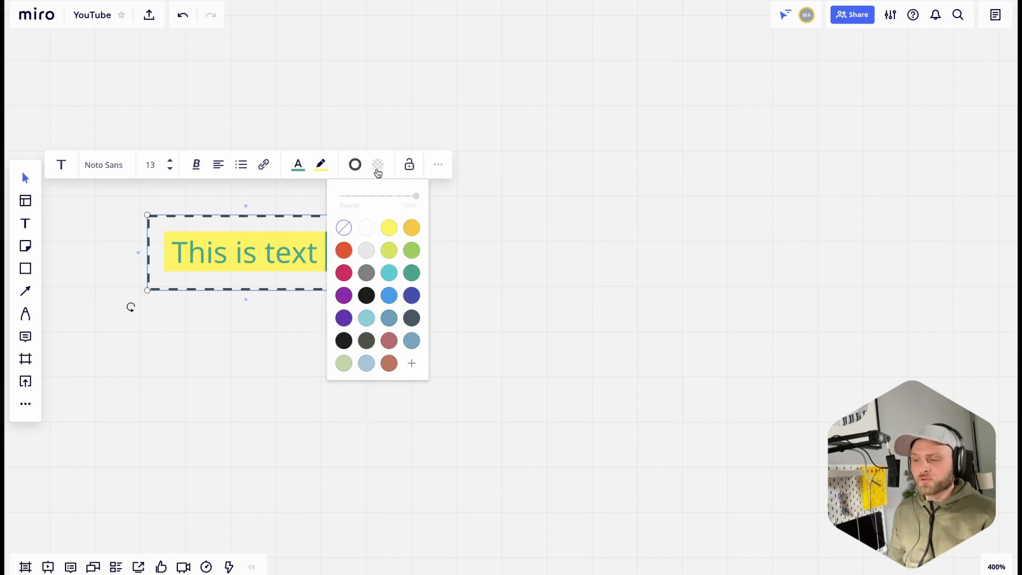
left_click(411, 228)
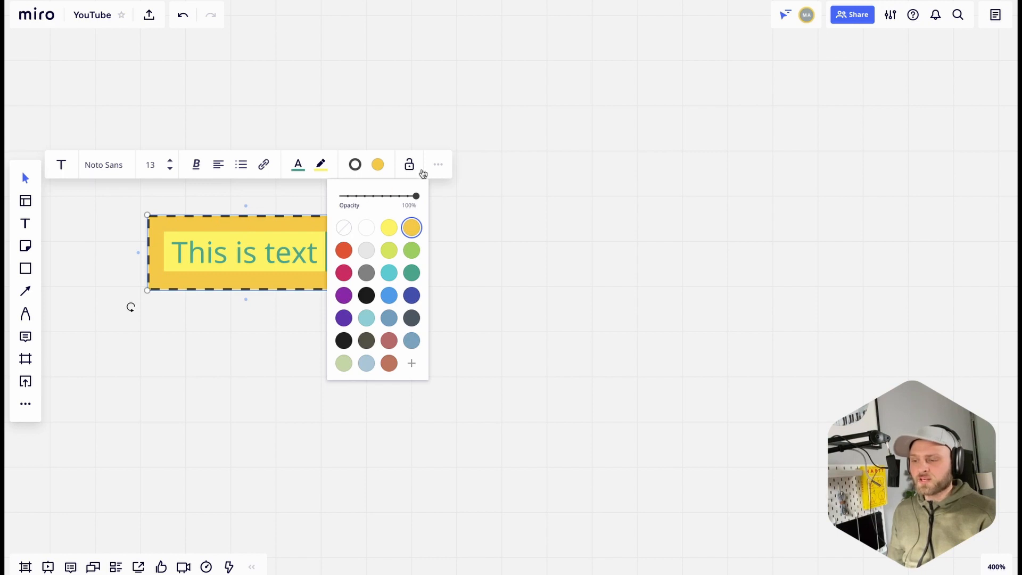
key("Escape")
Lock the "This is text" object in place, and unlock it again.
left_click(299, 238)
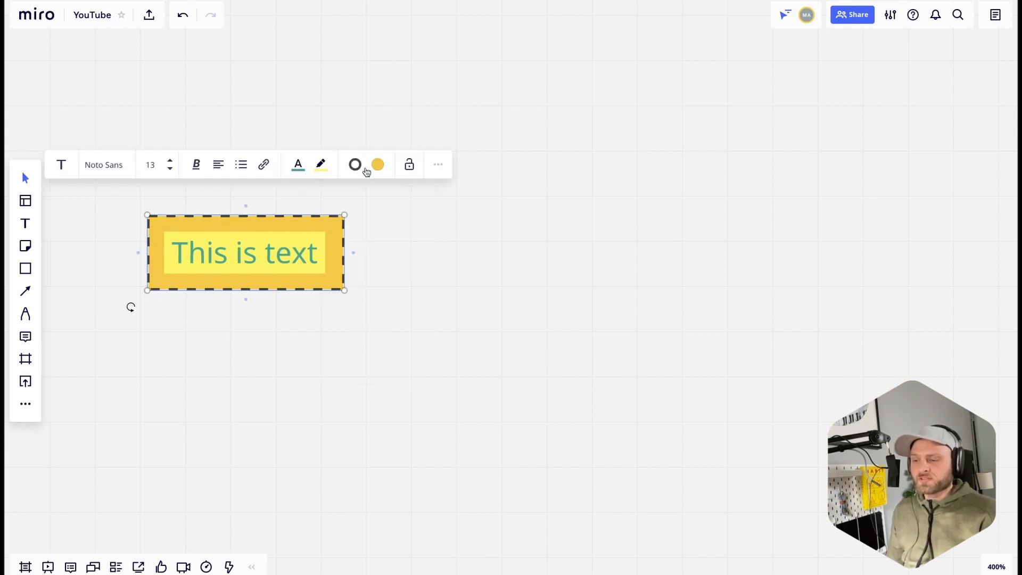
left_click(409, 164)
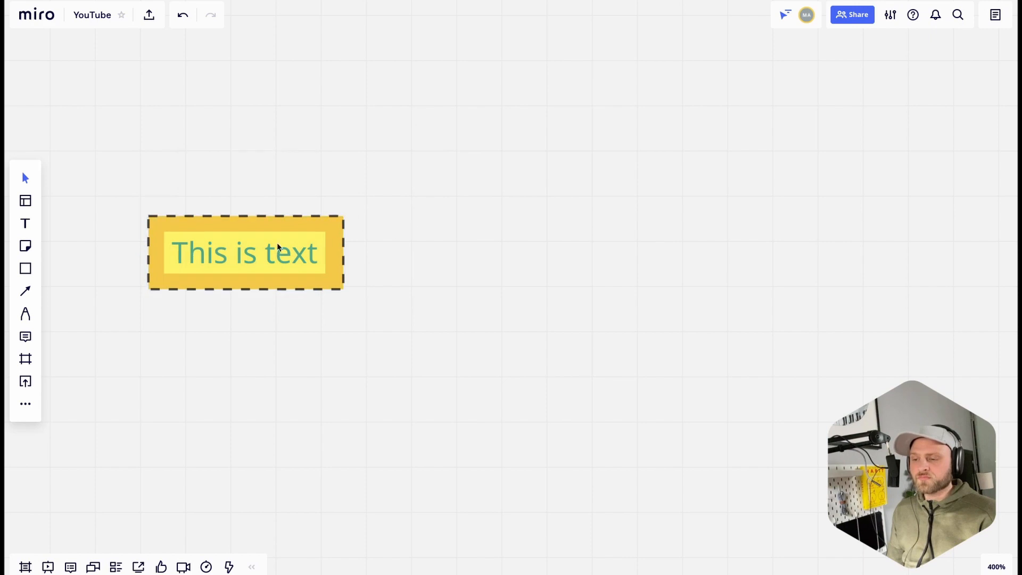
scroll(278, 247, "left", 5)
scroll(380, 296, "up", 3)
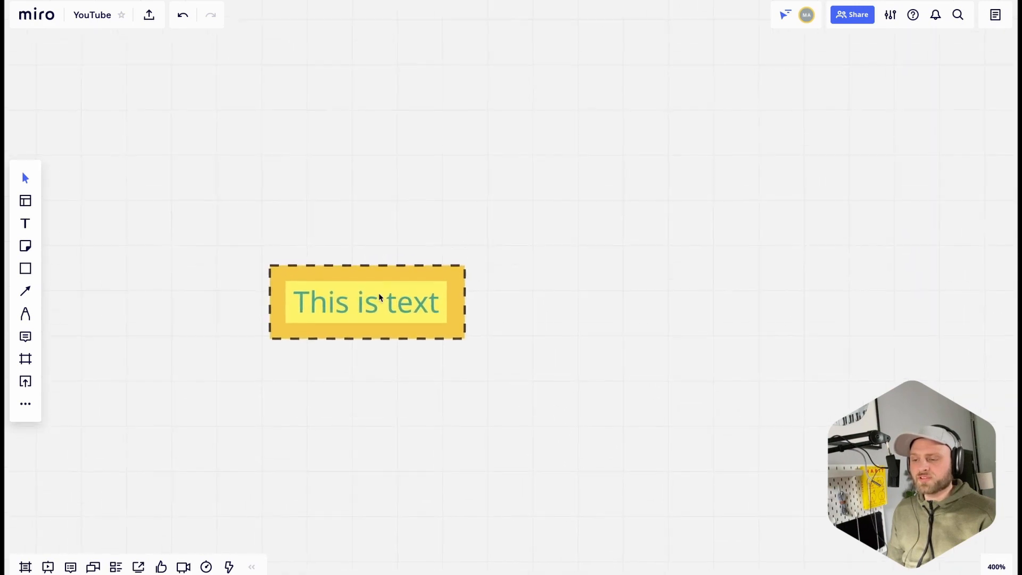
scroll(378, 296, "down", 5)
scroll(379, 296, "right", 4)
left_click(266, 183)
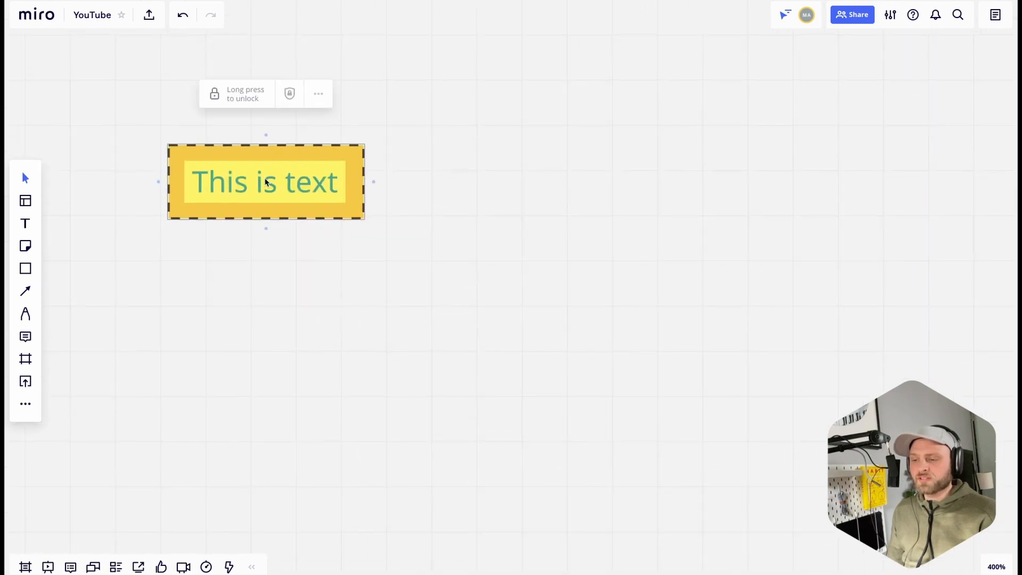
left_click(244, 101)
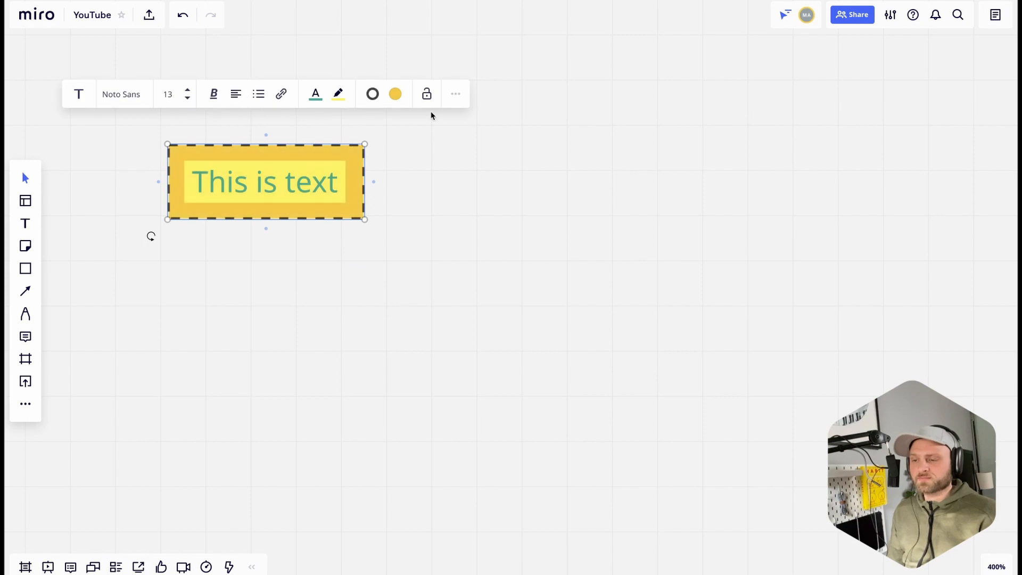
left_click(456, 95)
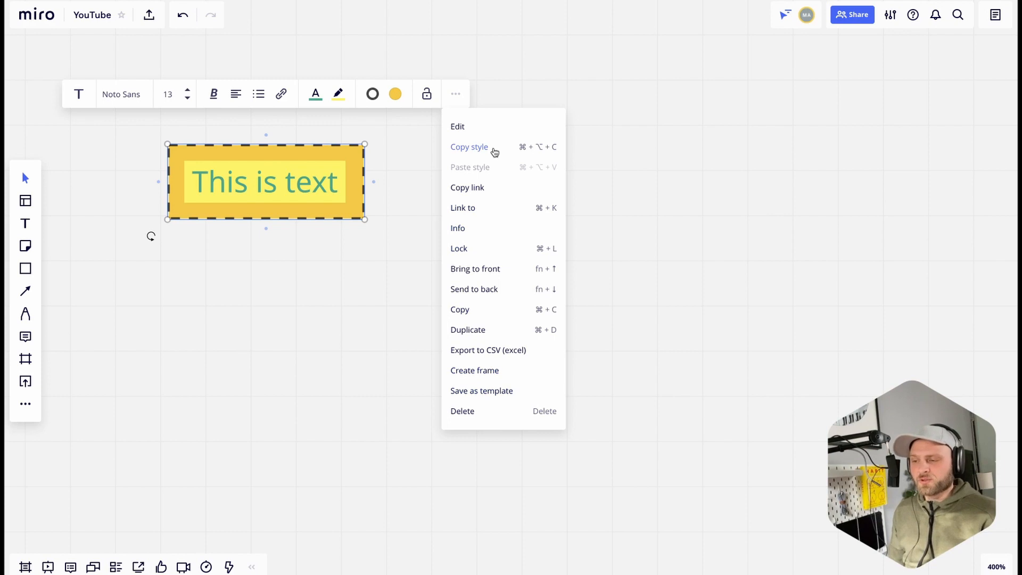
left_click(373, 256)
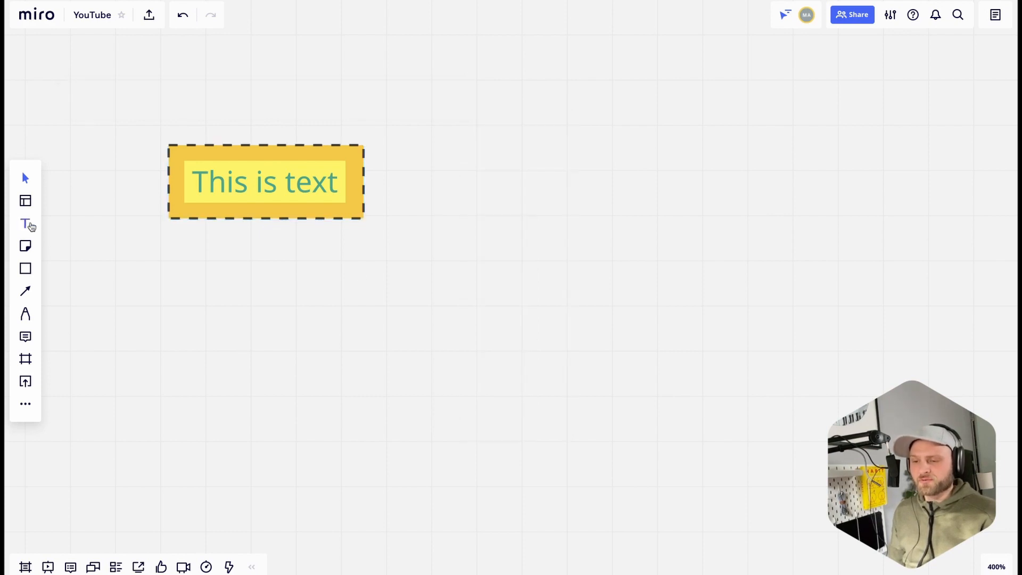
Add a second text object reading "asdjklahsd" below and to the right of "This is text".
left_click(30, 226)
left_click(494, 255)
type("asdjklahsd")
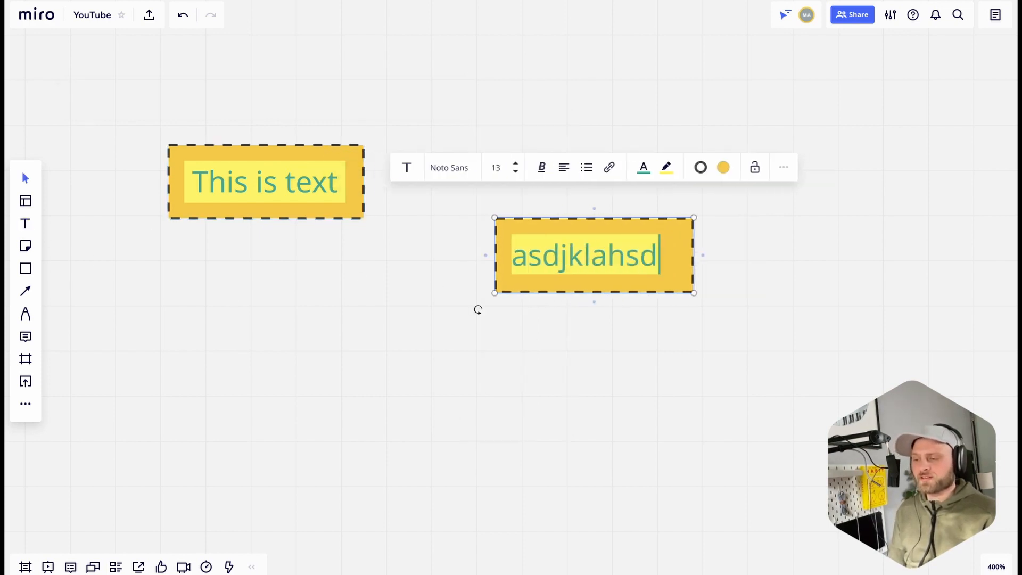
Change the highlight color of all the "asdjklahsd" text to orange-yellow.
left_click(643, 169)
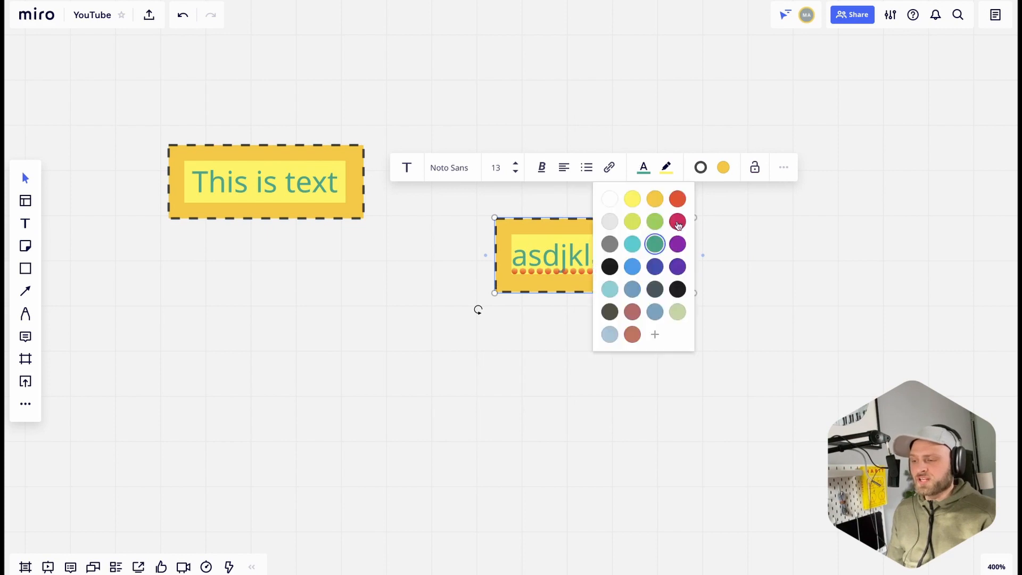
left_click(650, 253)
key("ctrl+a")
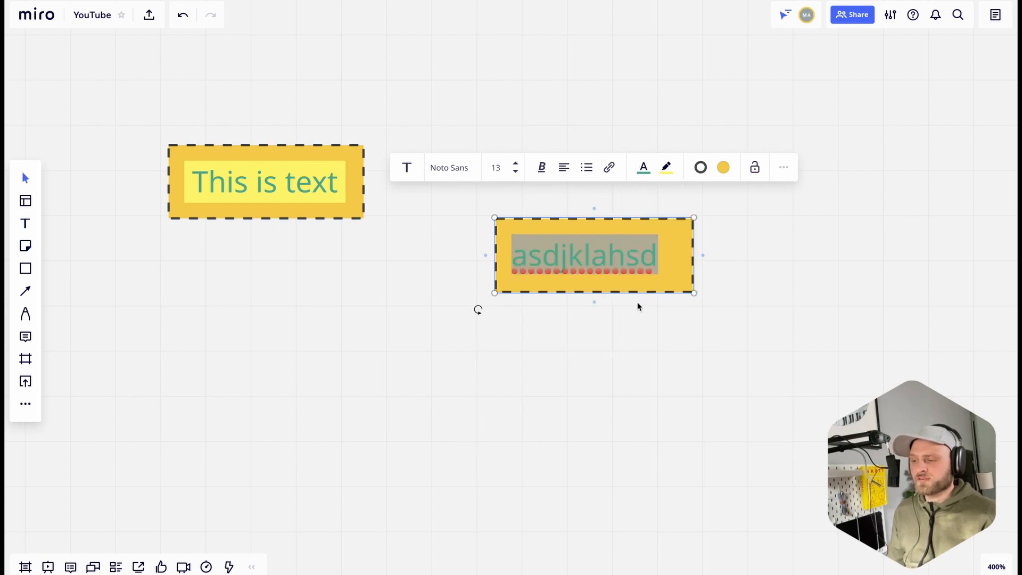
left_click(664, 169)
left_click(678, 312)
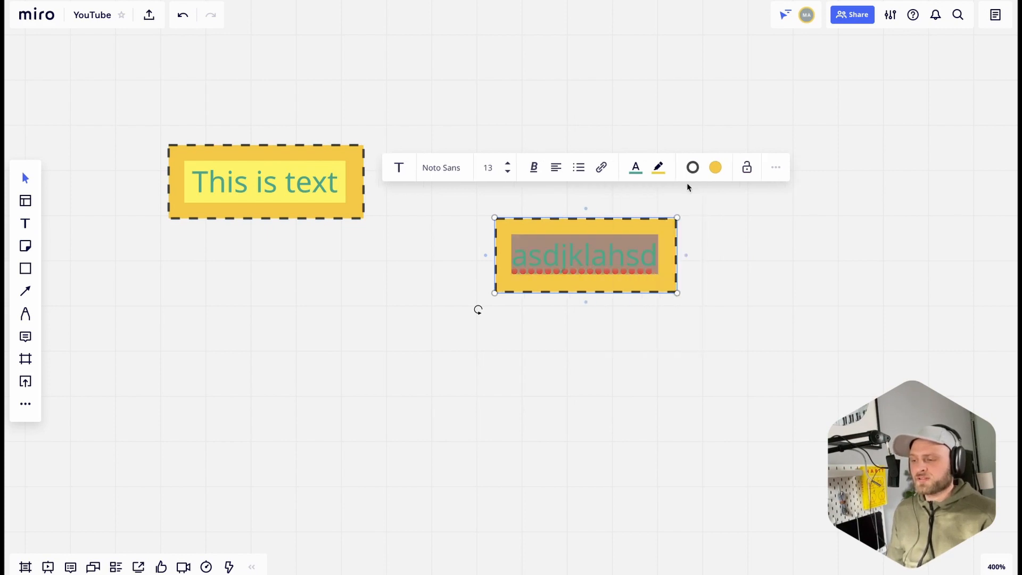
Remove the background fill and the dashed border from the "asdjklahsd" text box.
left_click(715, 168)
left_click(703, 199)
left_click(682, 231)
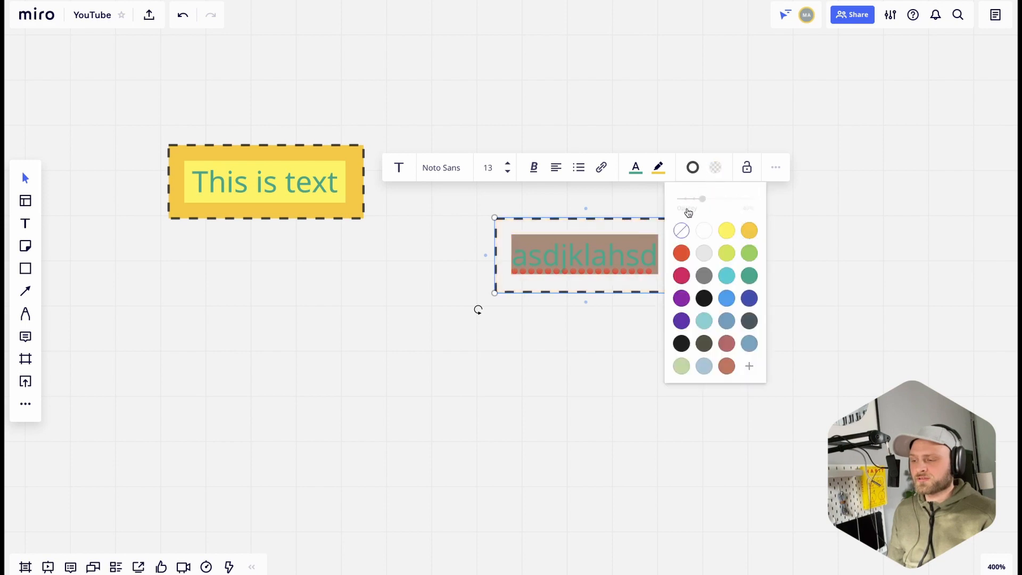
left_click(693, 168)
left_click(657, 272)
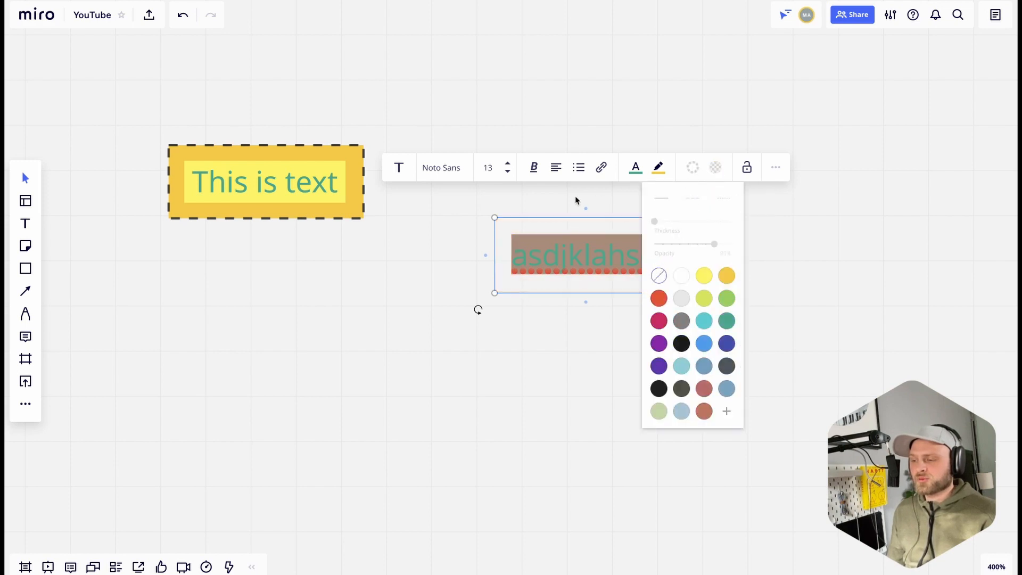
left_click(448, 324)
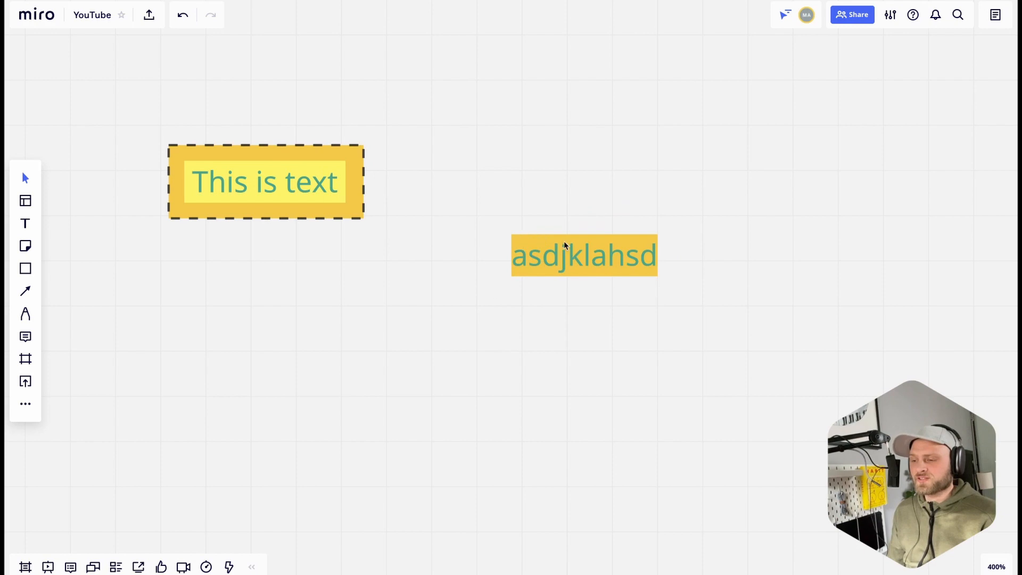
Move the "asdjklahsd" text object directly below "This is text", aligned with it.
left_click(554, 261)
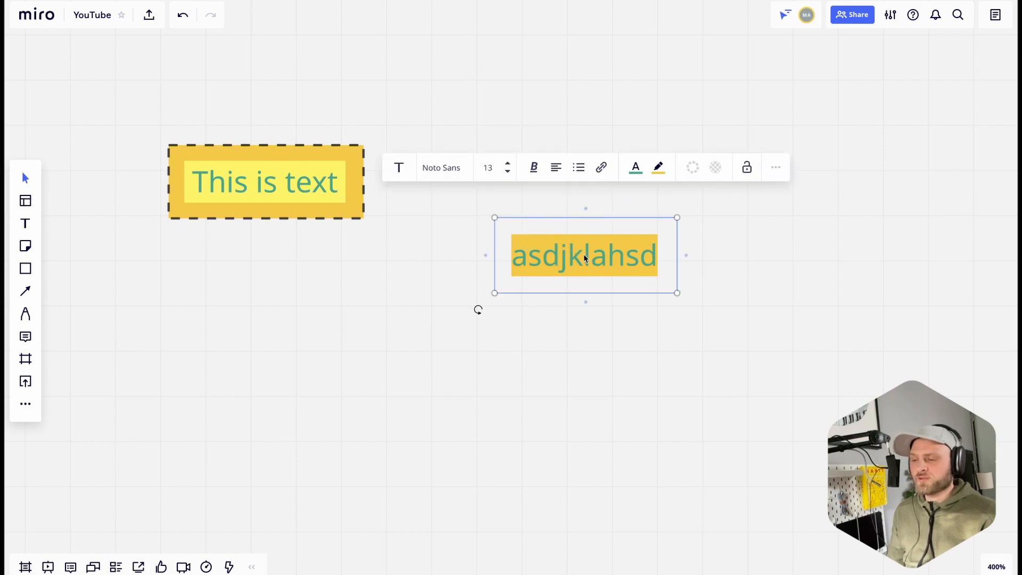
left_click(439, 276)
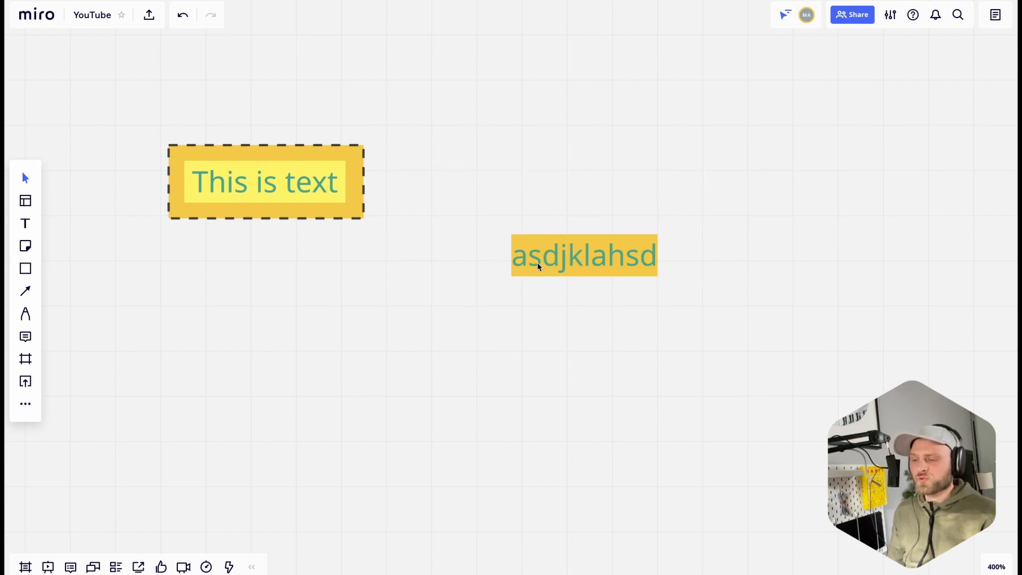
left_click(538, 266)
left_click_drag(570, 257, 257, 312)
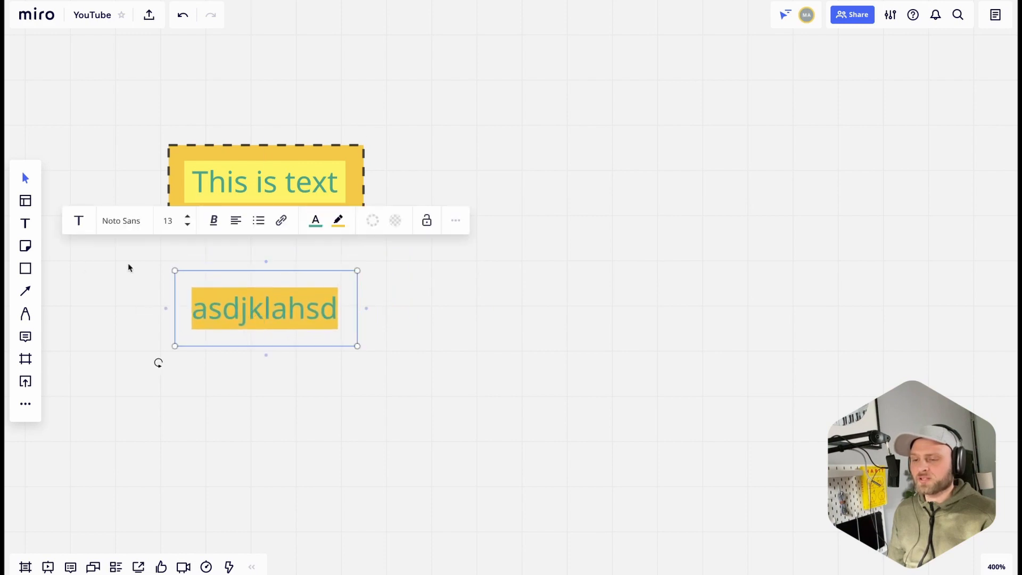
left_click(532, 283)
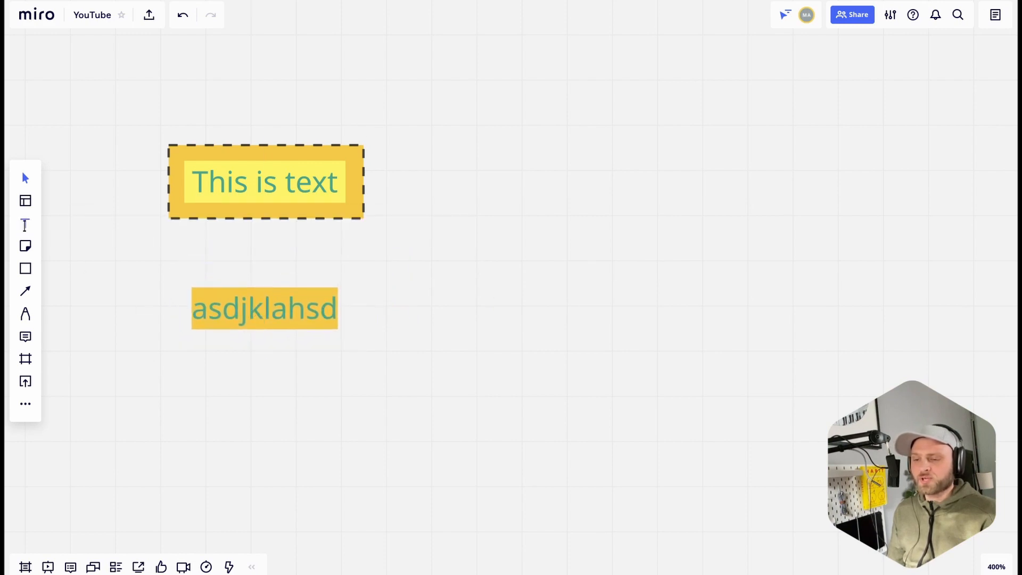
Add a third text object reading "asdasd" in the empty area to the right of "asdjklahsd".
left_click(599, 291)
type("asdasd")
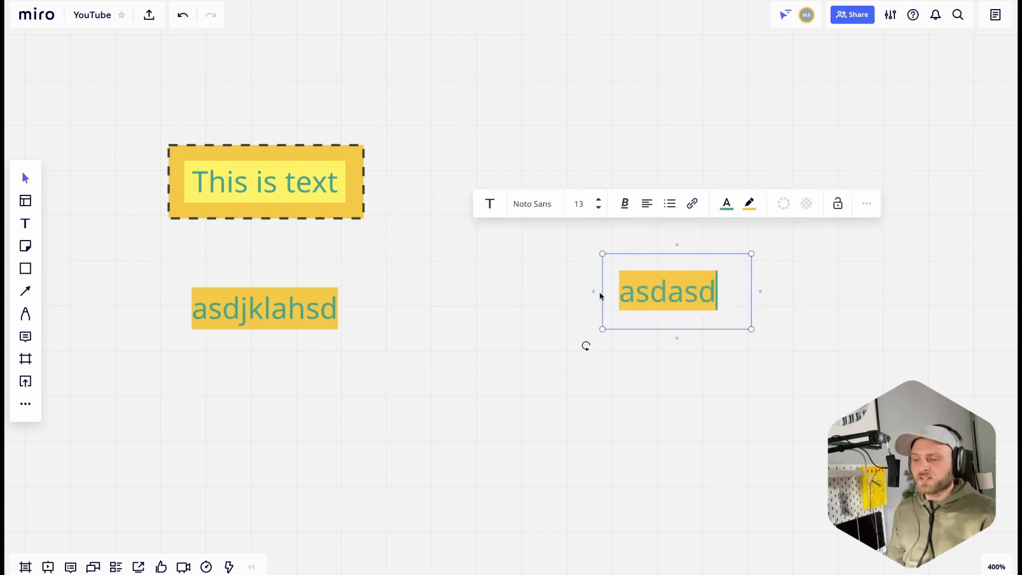
key("Escape")
Copy the style of the "This is text" object and paste it onto the "asdasd" text object.
left_click(259, 305)
left_click(301, 184)
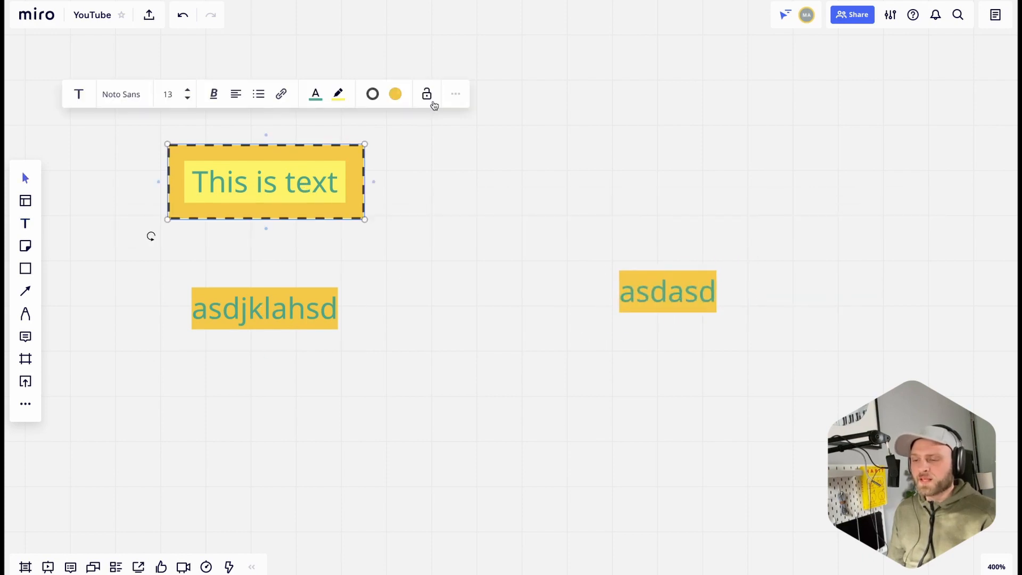
left_click(456, 94)
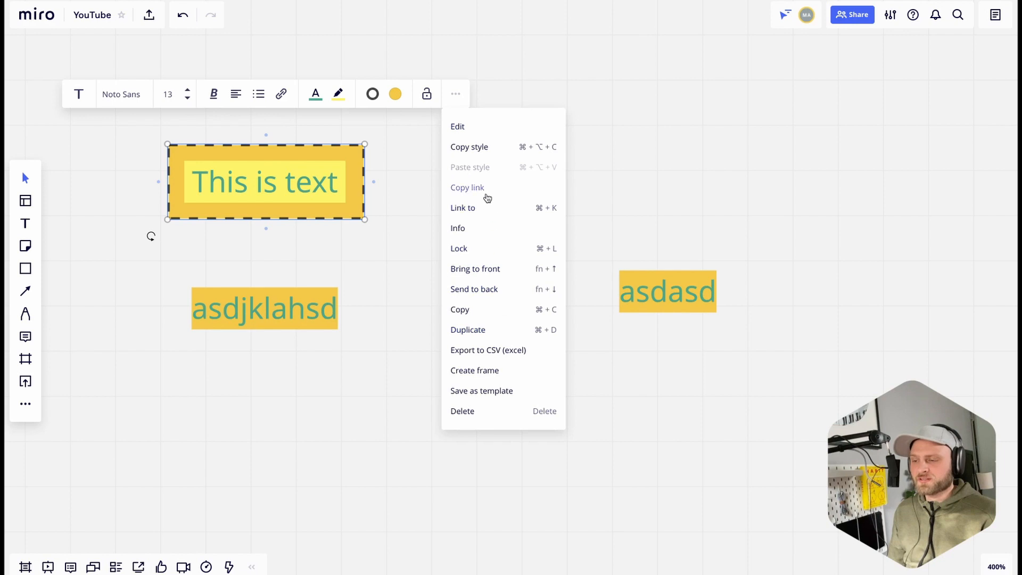
left_click(487, 156)
left_click(655, 282)
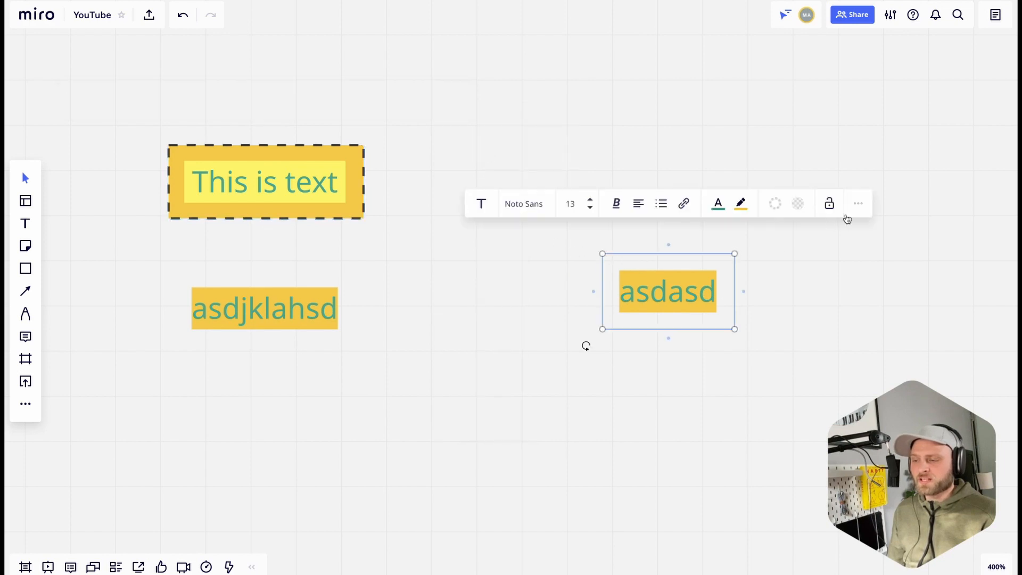
left_click(859, 203)
left_click(867, 278)
left_click(674, 348)
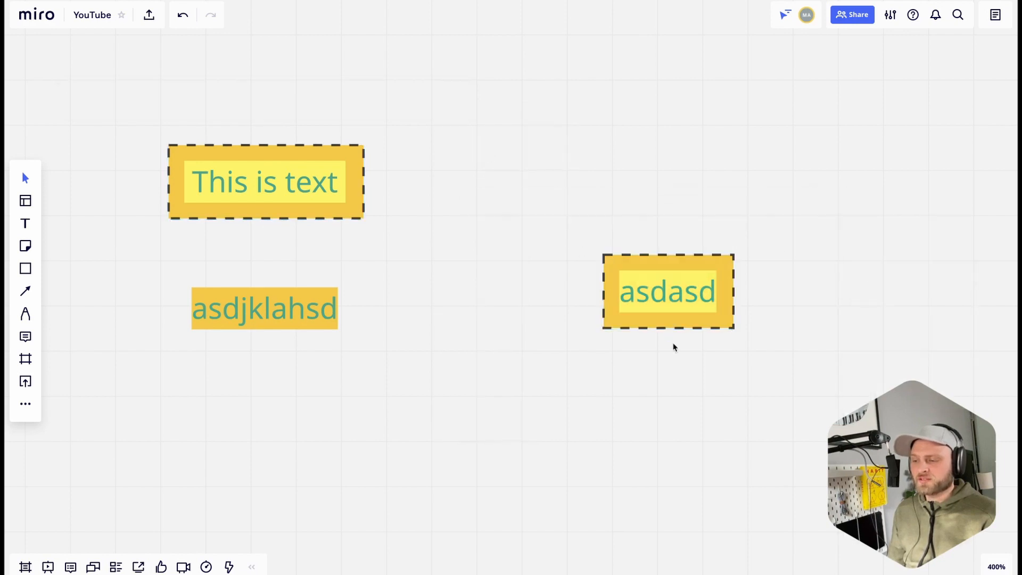
Move "asdasd" level with "This is text", and place "asdjklahsd" below, between the two boxes.
left_click_drag(629, 287, 545, 202)
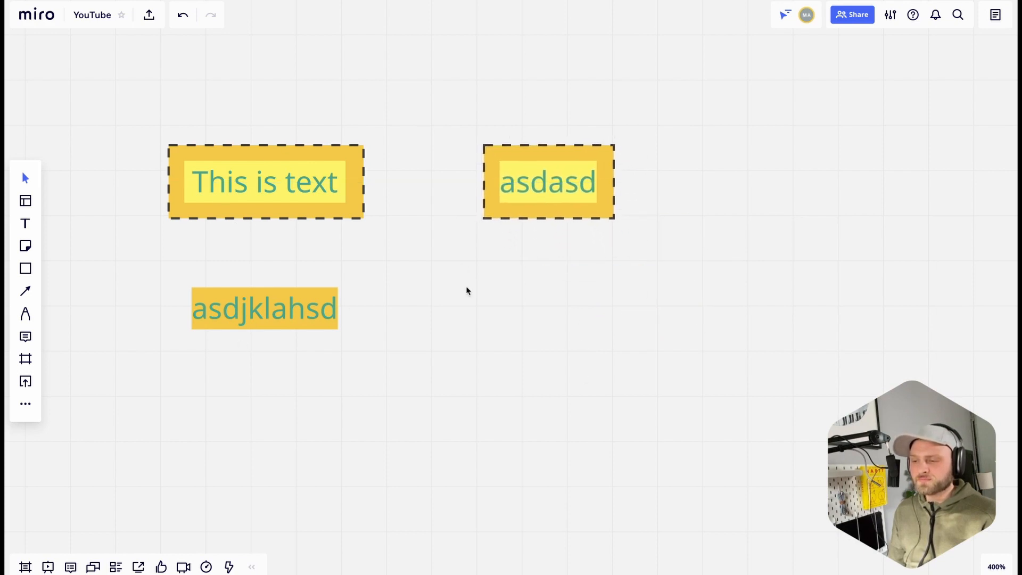
left_click_drag(321, 319, 451, 316)
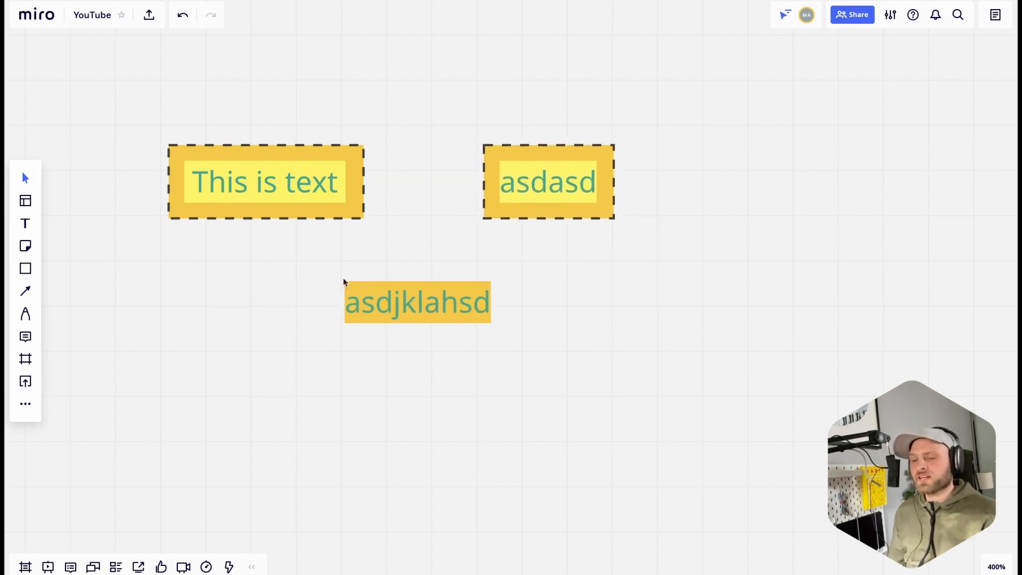
Add a light yellow sticky note to the right of "asdjklahsd" and shrink it to a small square.
left_click(25, 246)
left_click(104, 155)
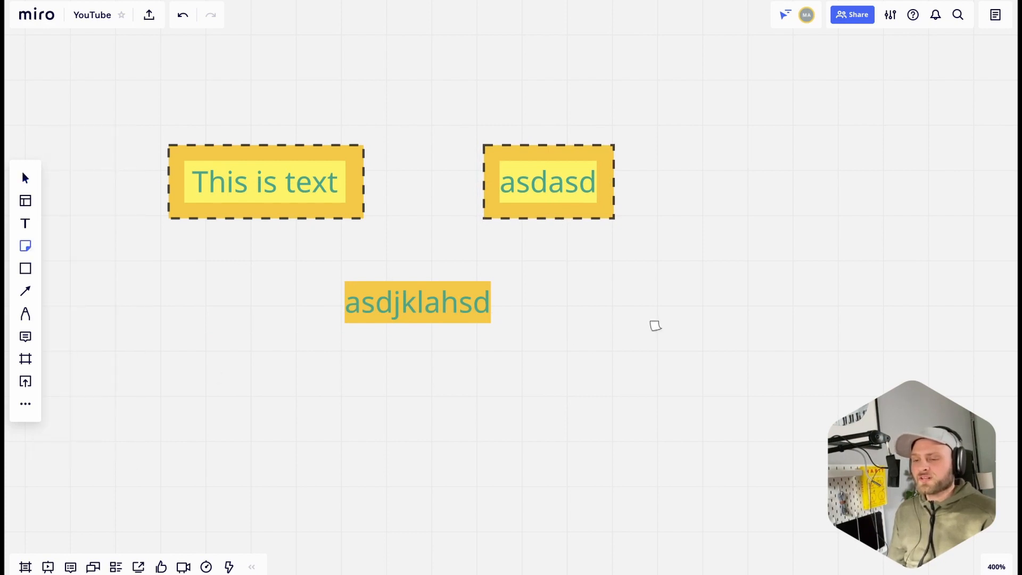
left_click(554, 405)
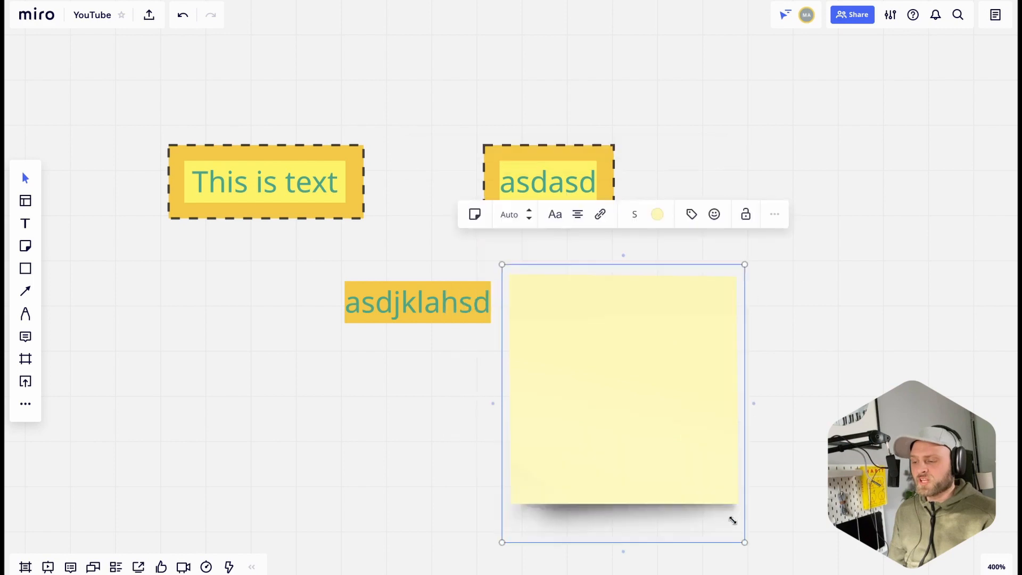
left_click_drag(732, 518, 621, 382)
left_click(686, 382)
scroll(686, 381, "right", 5)
scroll(685, 382, "down", 2)
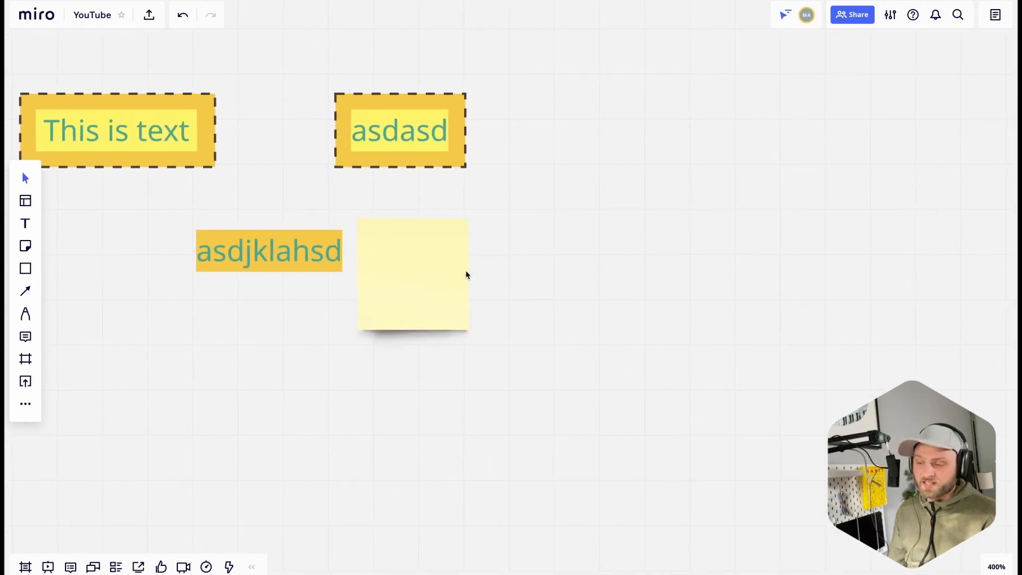
left_click_drag(463, 316, 496, 345)
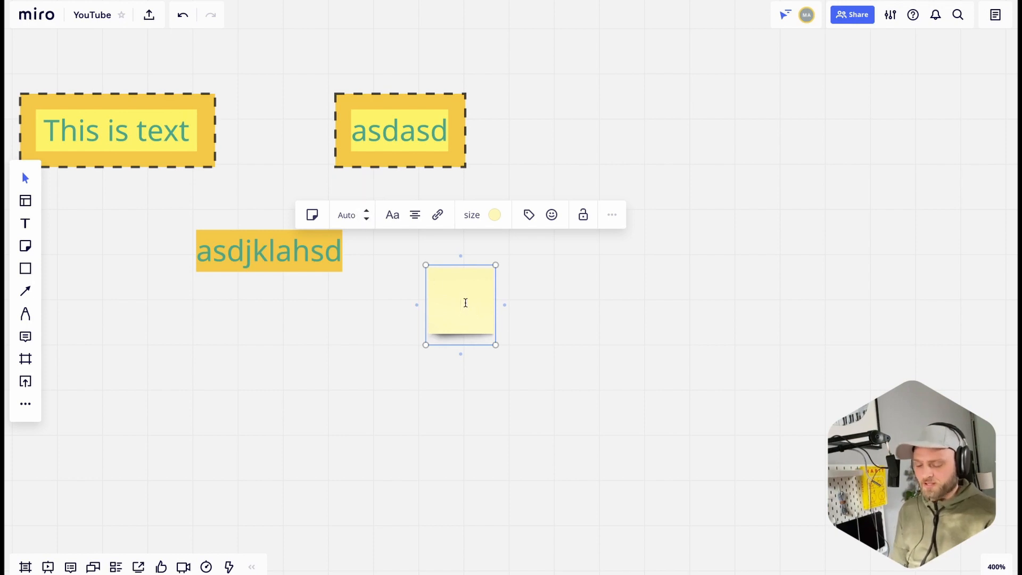
Write "note" on the sticky note and set its font size to 64.
type("note")
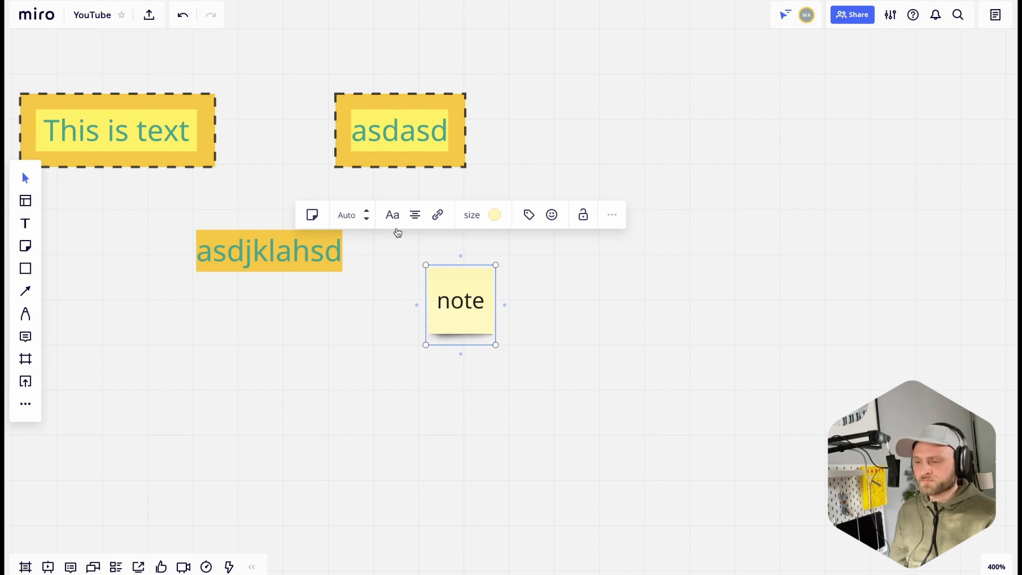
left_click(367, 220)
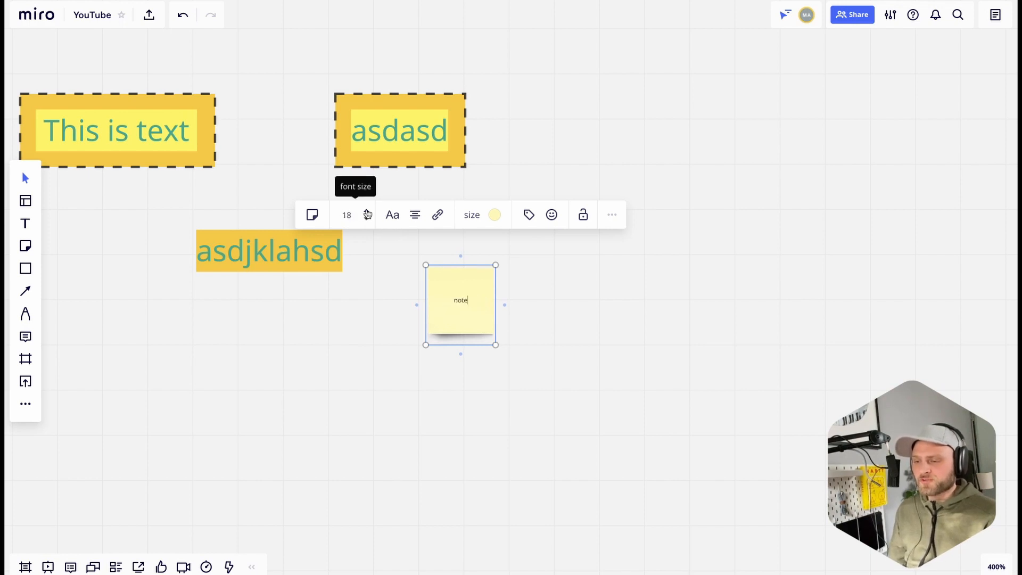
left_click(366, 211)
left_click(366, 211)
left_click(366, 210)
left_click(366, 211)
Try the handwritten font on the sticky note, return to the plain font, and left-align the text.
left_click(392, 214)
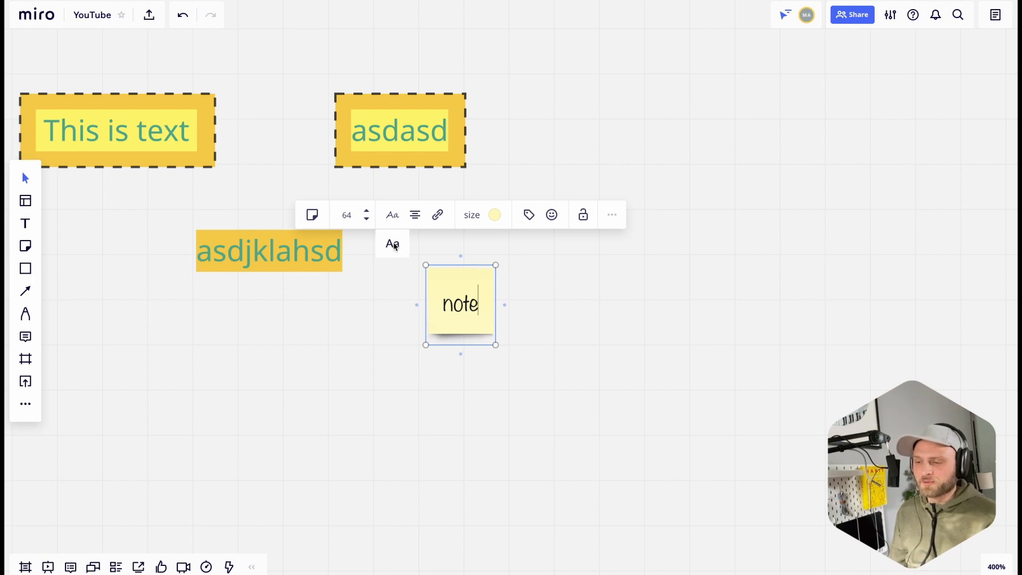
left_click(395, 246)
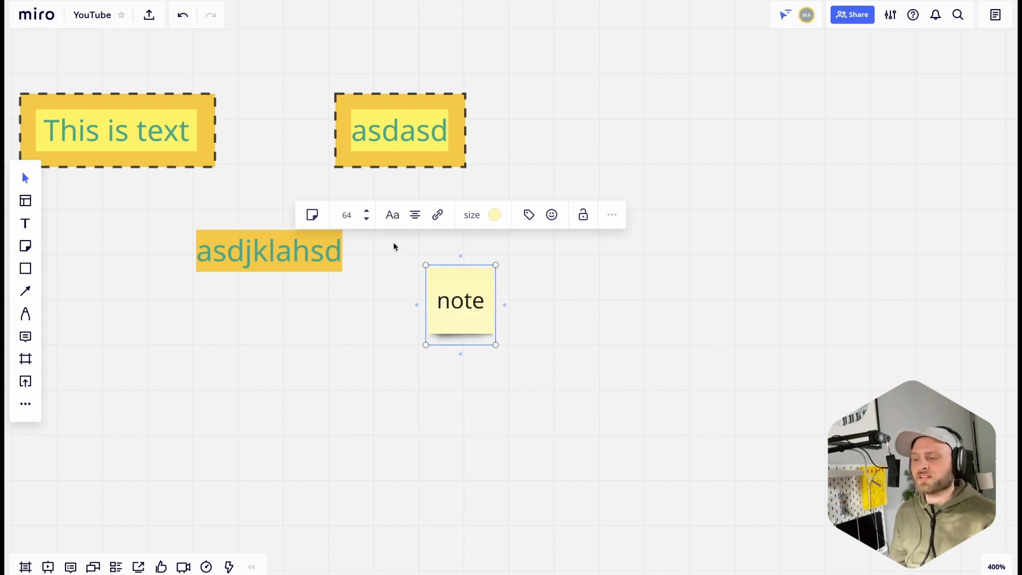
left_click(415, 215)
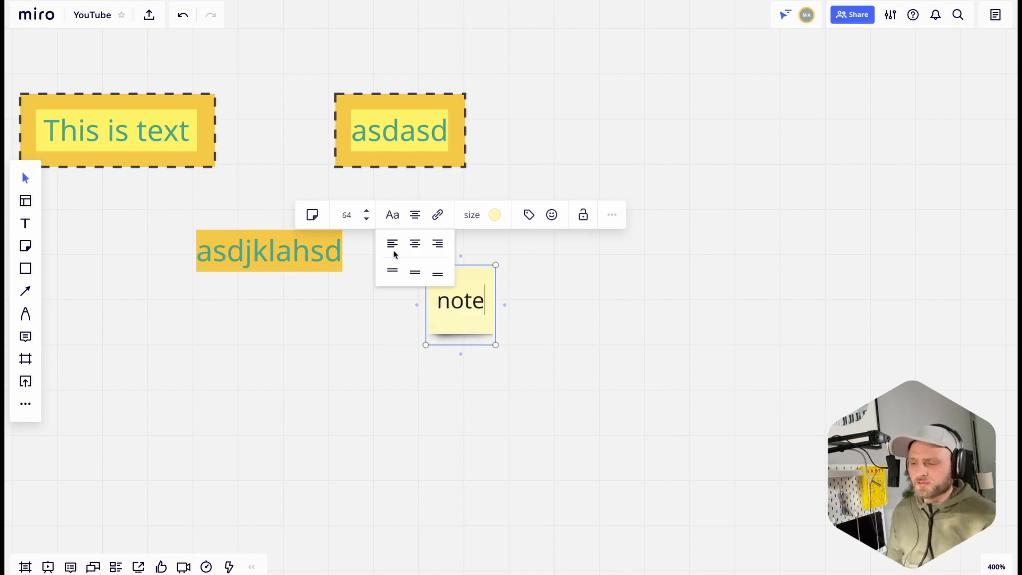
left_click(393, 244)
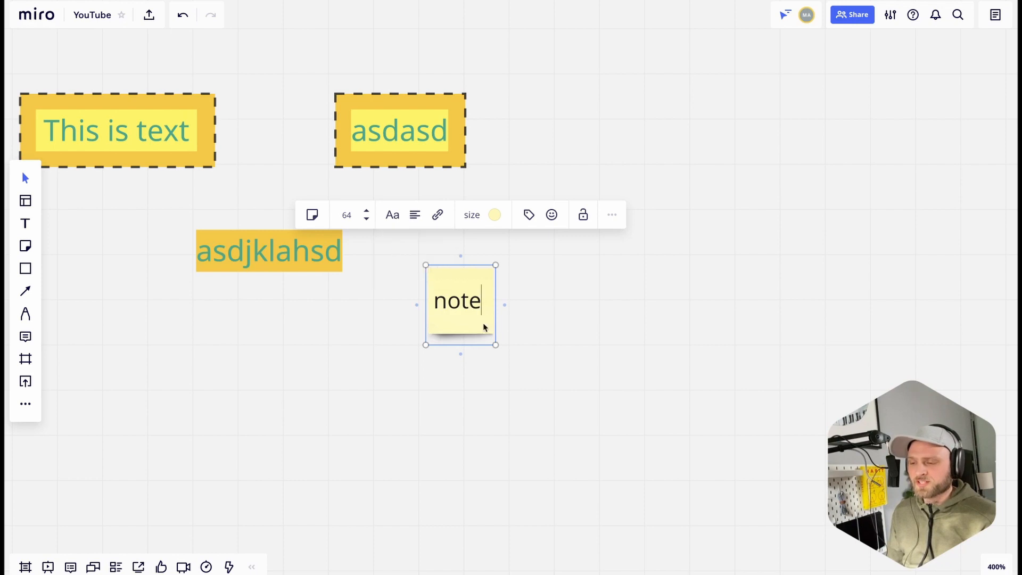
Enlarge the sticky note and add the lines "aklhsjd" and "asdhklasd" below "note".
left_click_drag(496, 346, 555, 413)
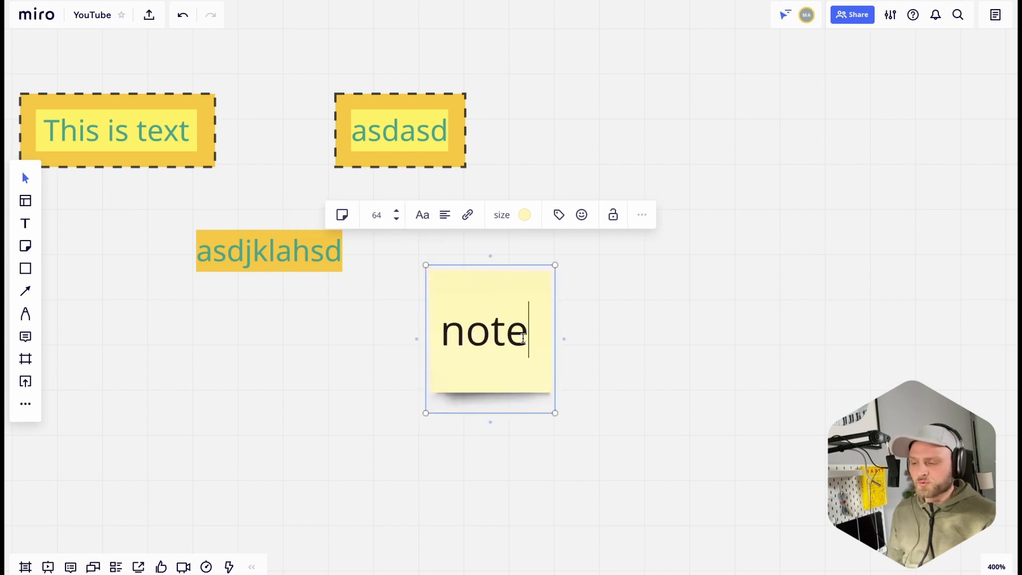
type("aklhsjd")
key("Return")
type("asdhklasd")
key("Return")
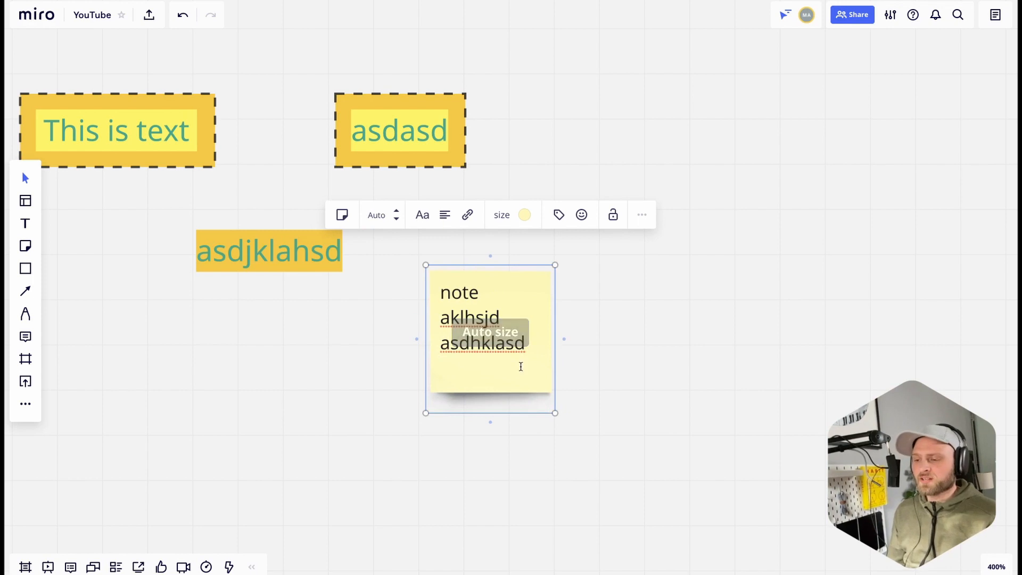
key("BackSpace")
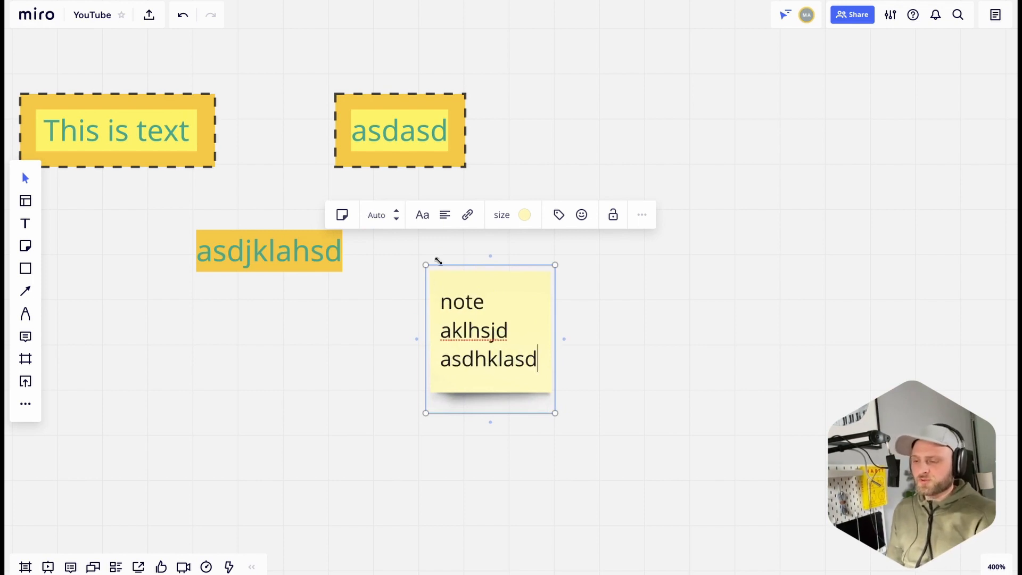
Align the sticky note's text vertically to the bottom, and switch it to top alignment.
left_click(445, 214)
left_click(445, 214)
left_click(445, 215)
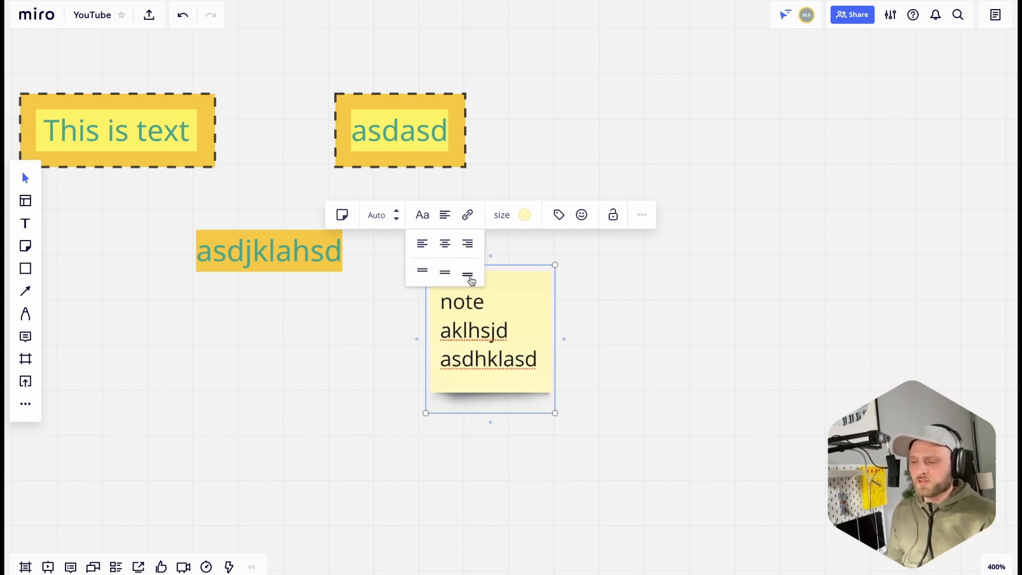
left_click(467, 274)
left_click(448, 214)
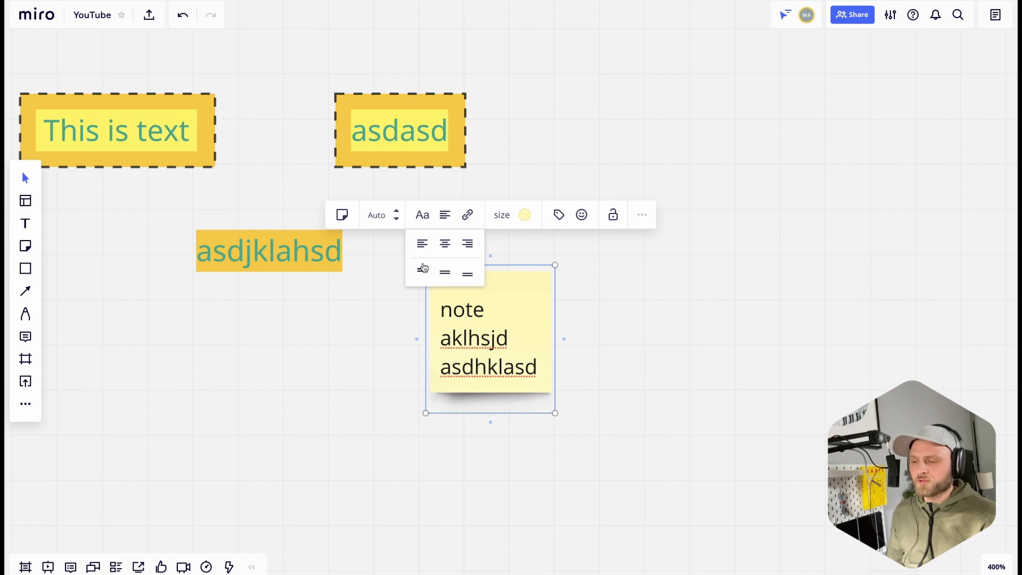
left_click(422, 269)
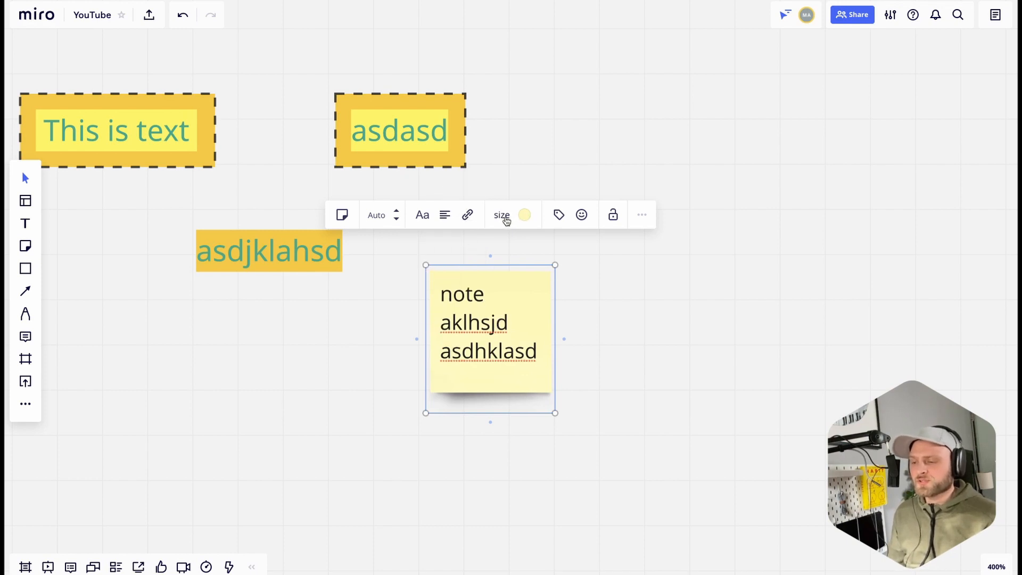
Set the sticky note's size preset to S, and increase it to M.
left_click(503, 216)
left_click(498, 240)
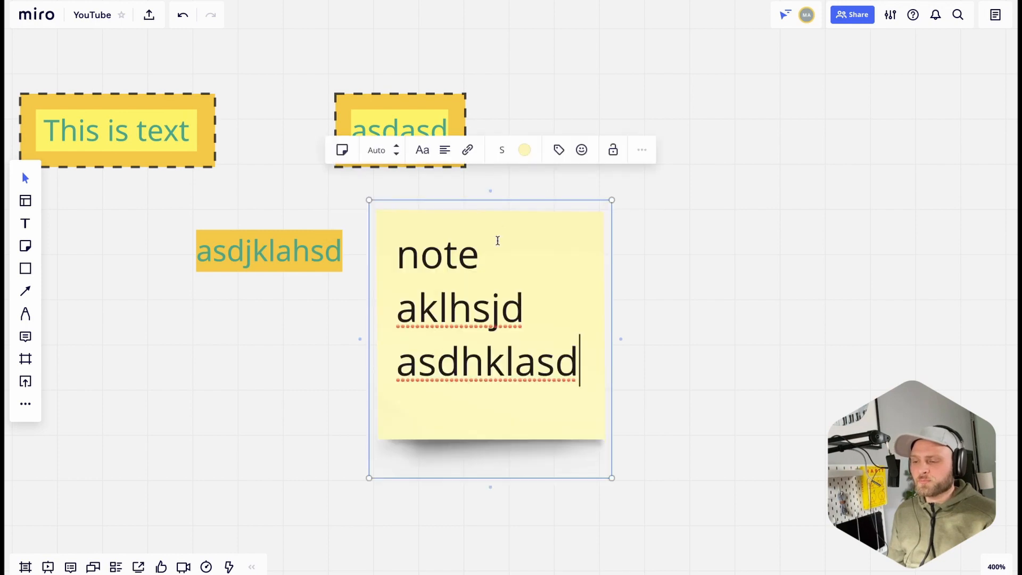
left_click(502, 150)
left_click(504, 195)
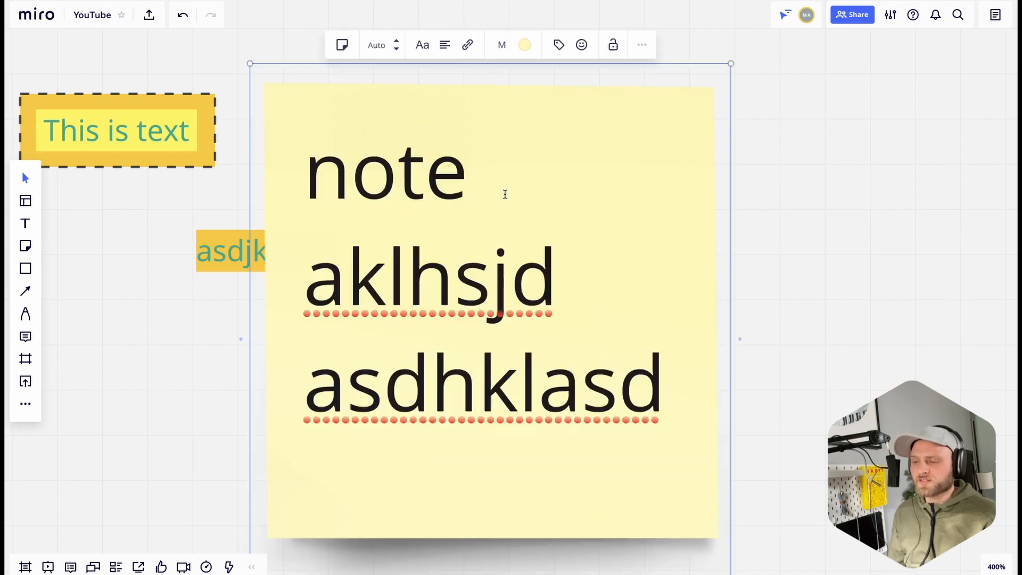
Try a larger size preset on the yellow sticky note, set it back to M, and place the note above the text boxes.
left_click(502, 45)
left_click(509, 120)
scroll(462, 313, "down", 10)
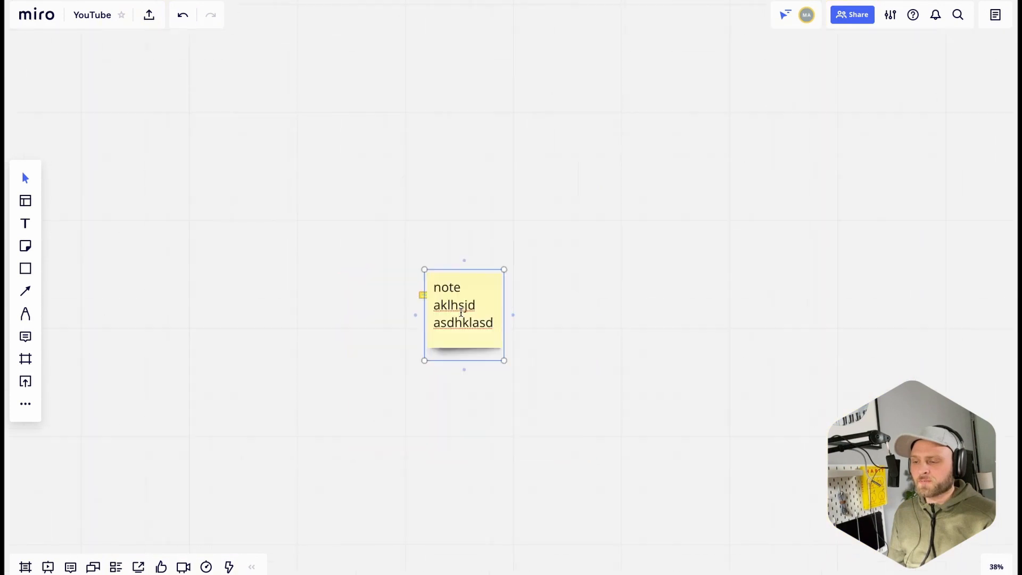
left_click(455, 101)
left_click(454, 152)
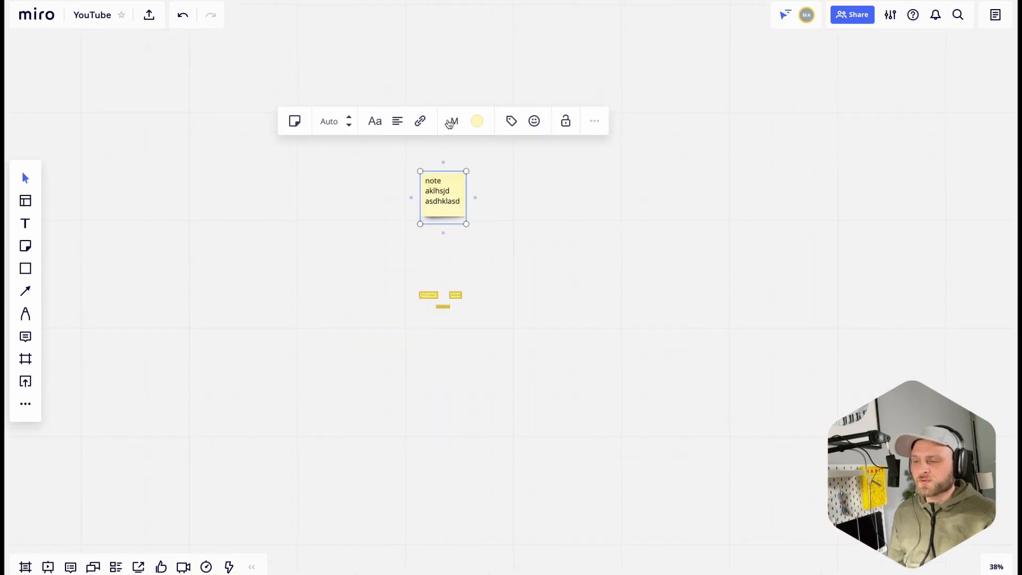
Move the yellow note up and to the left of the text boxes, shrink it freehand, and set its size preset to M.
left_click_drag(465, 223, 403, 238)
left_click_drag(420, 288, 394, 257)
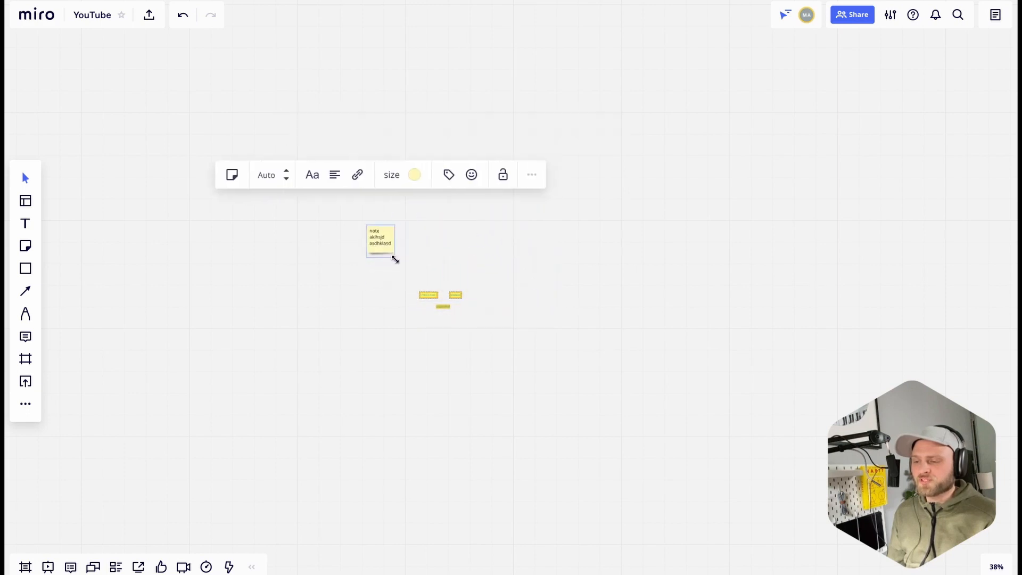
left_click(398, 184)
left_click(393, 227)
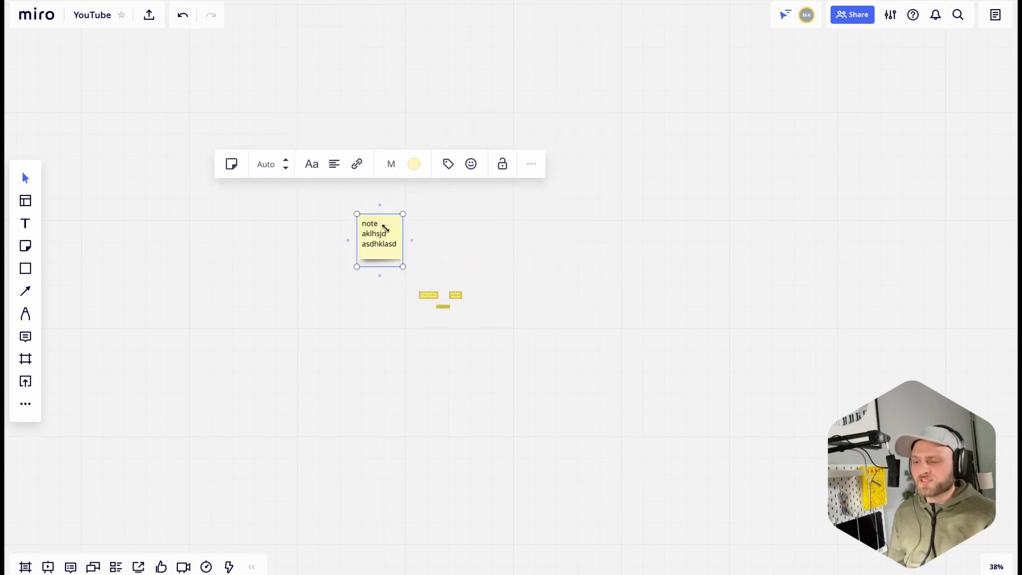
Add a green sticky note beside the yellow one, enlarge it freehand, and move it slightly down.
left_click(105, 254)
left_click(25, 246)
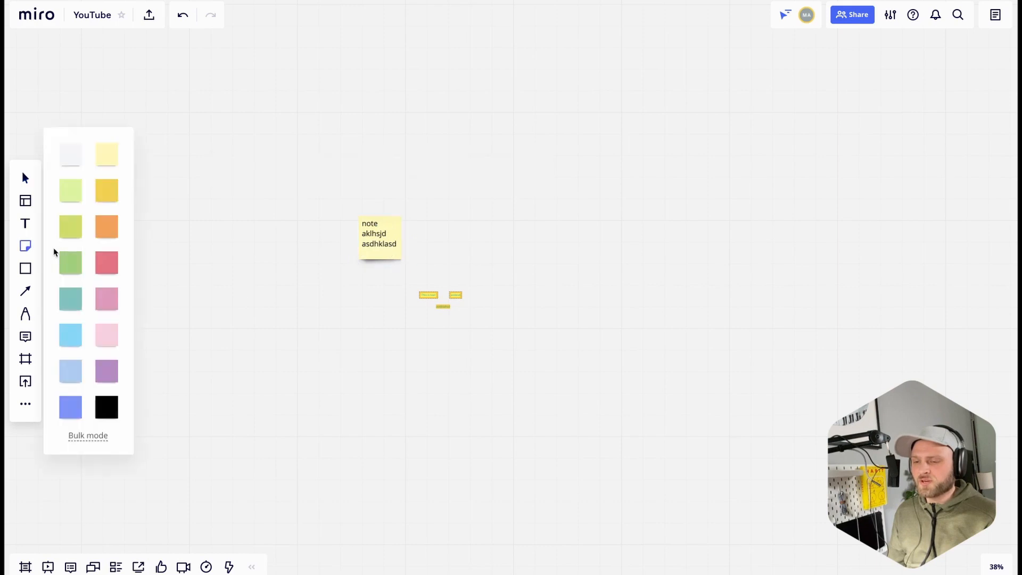
left_click(440, 195)
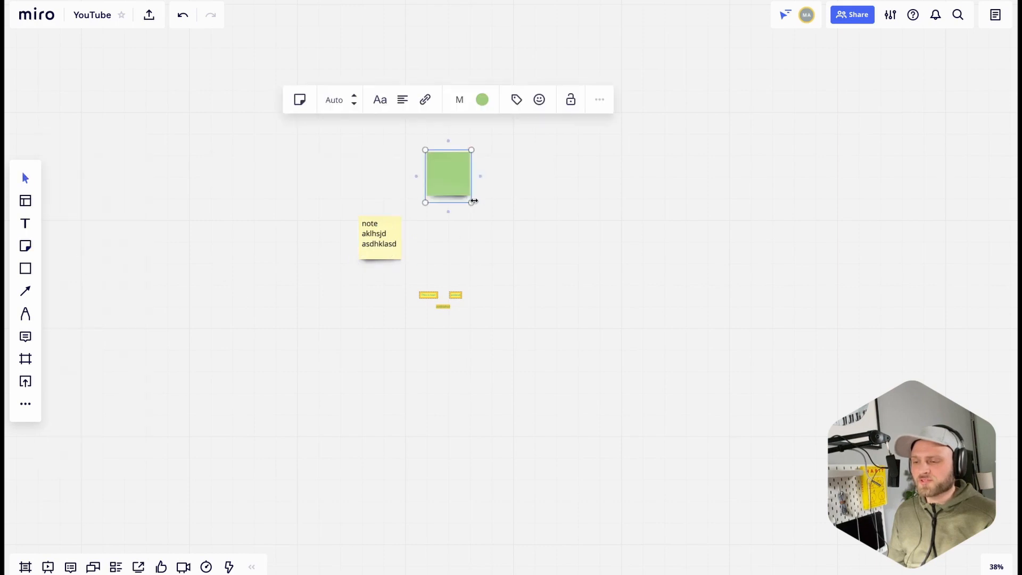
left_click_drag(473, 200, 496, 230)
left_click(413, 176)
left_click_drag(456, 180, 466, 208)
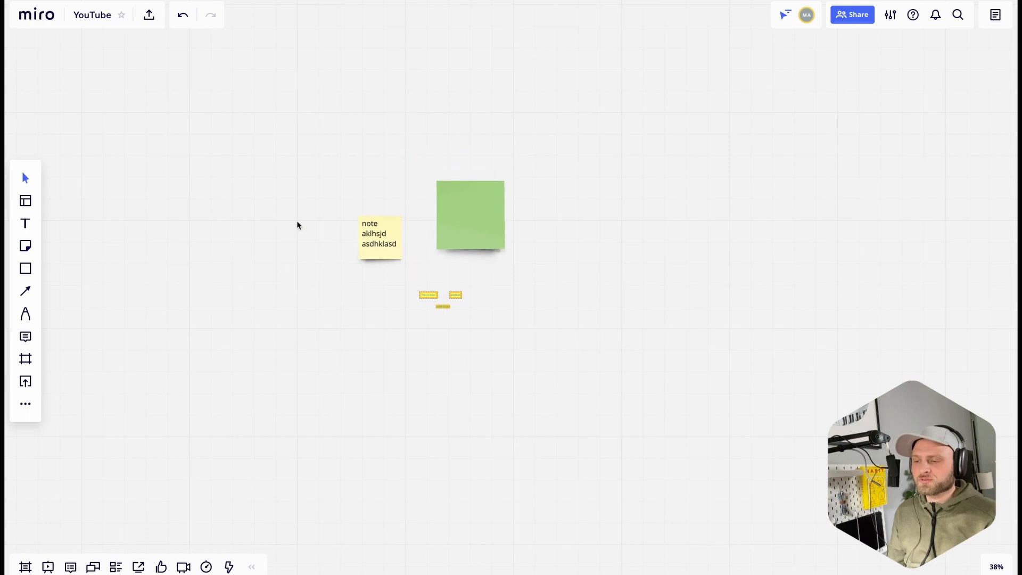
Add an orange sticky note above and to the left of the yellow note, and enlarge it freehand.
left_click(26, 245)
left_click(107, 226)
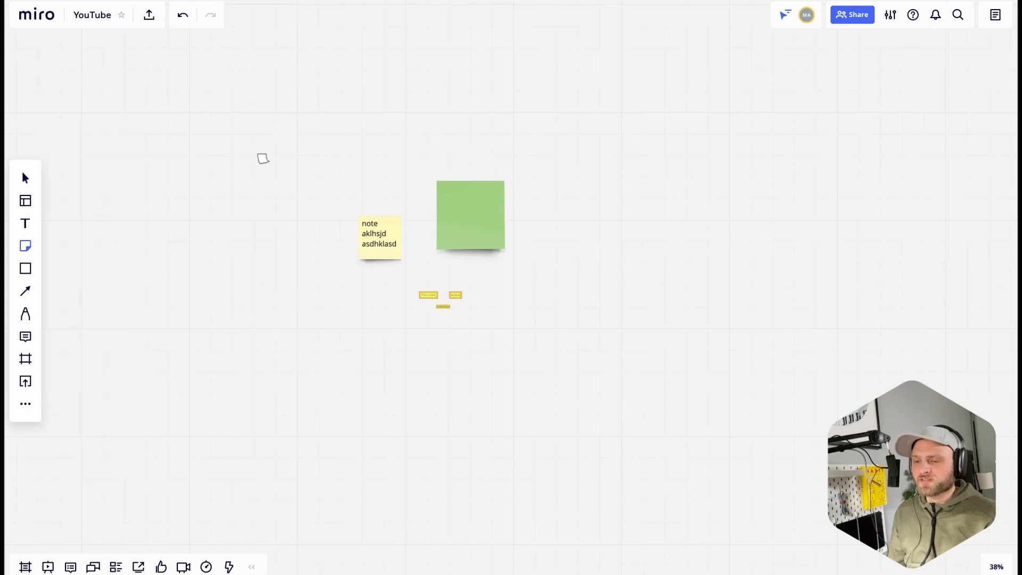
left_click(292, 140)
left_click_drag(327, 181, 344, 201)
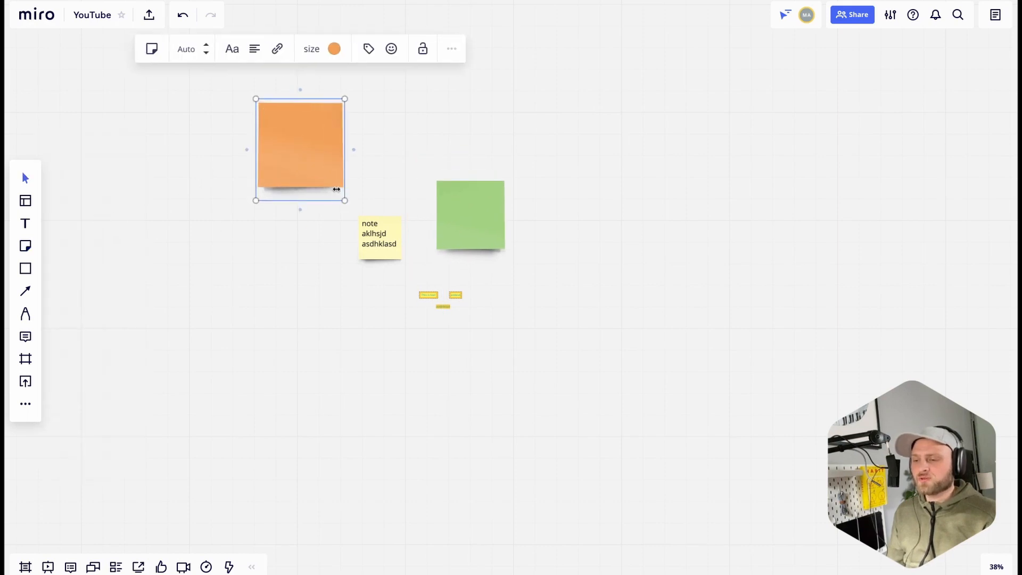
Select the orange, green and yellow sticky notes together and set their size preset to M.
left_click(461, 209, "shift")
left_click(389, 245, "shift")
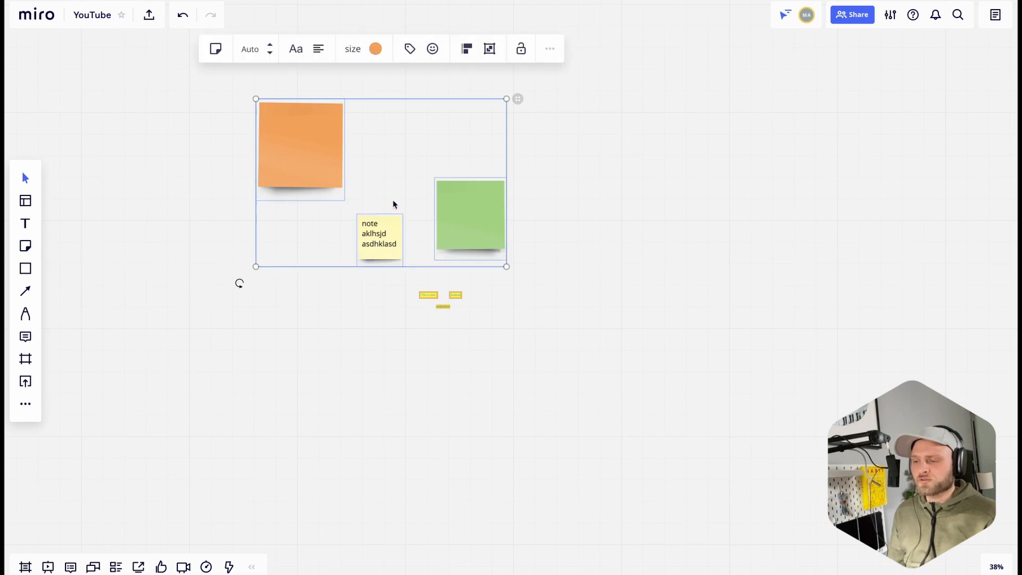
left_click(361, 47)
left_click(360, 97)
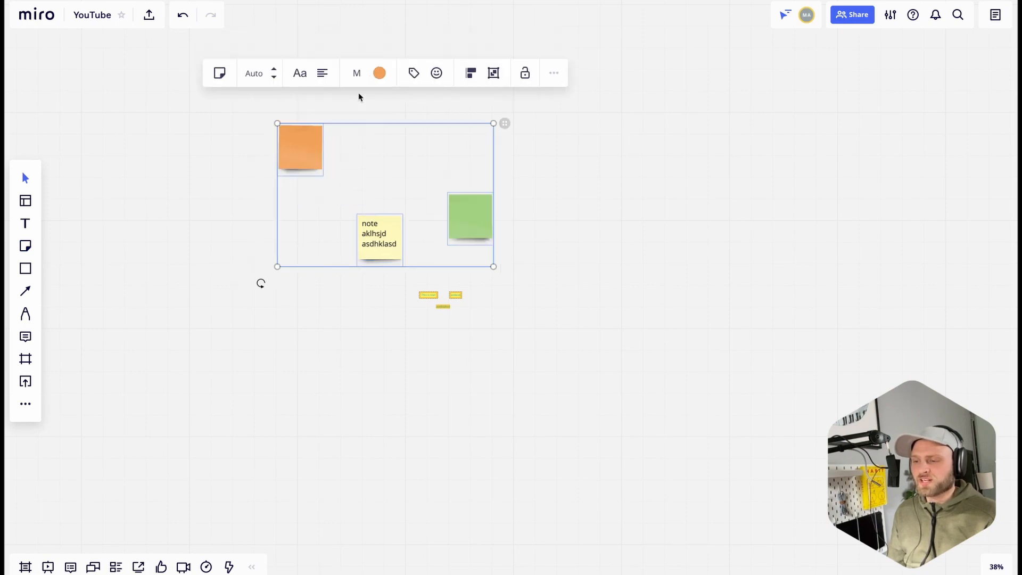
Line up the green and orange sticky notes in an evenly spaced row to the right of the yellow note.
left_click(421, 175)
left_click_drag(440, 239, 445, 238)
left_click_drag(314, 146, 508, 238)
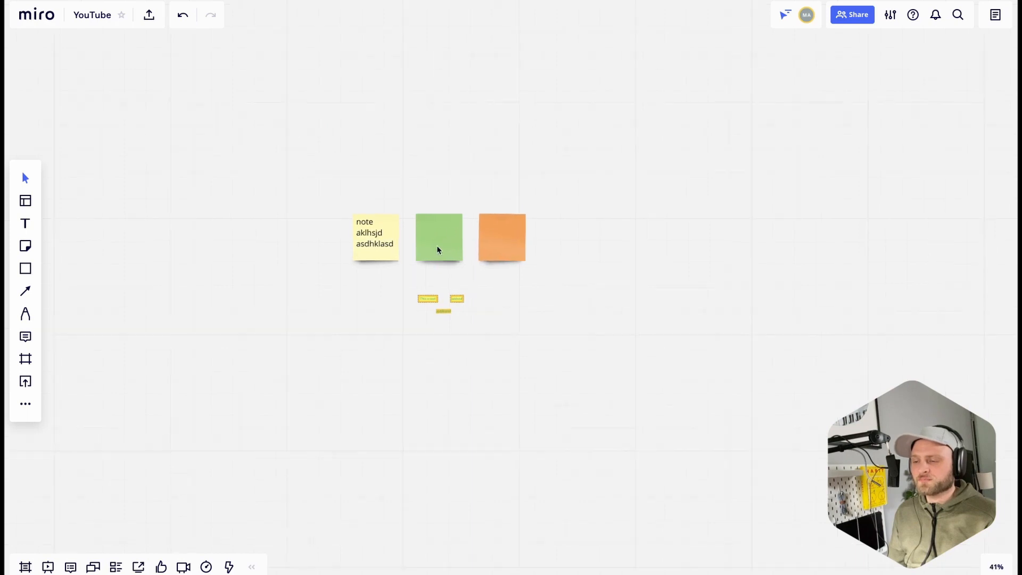
Create a red tag named "idea" on the green sticky note.
scroll(438, 235, "up", 3)
left_click(414, 226)
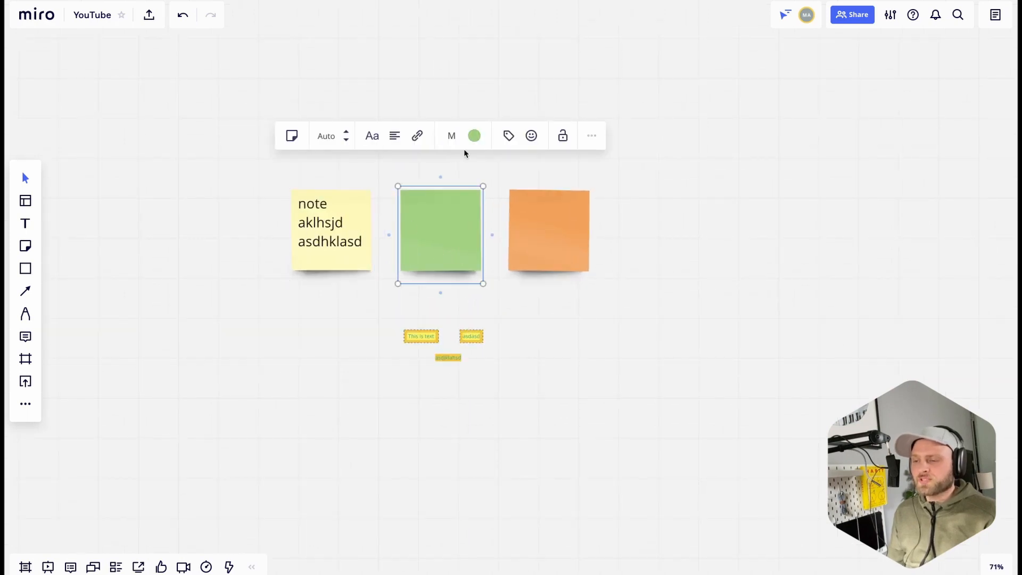
left_click(510, 137)
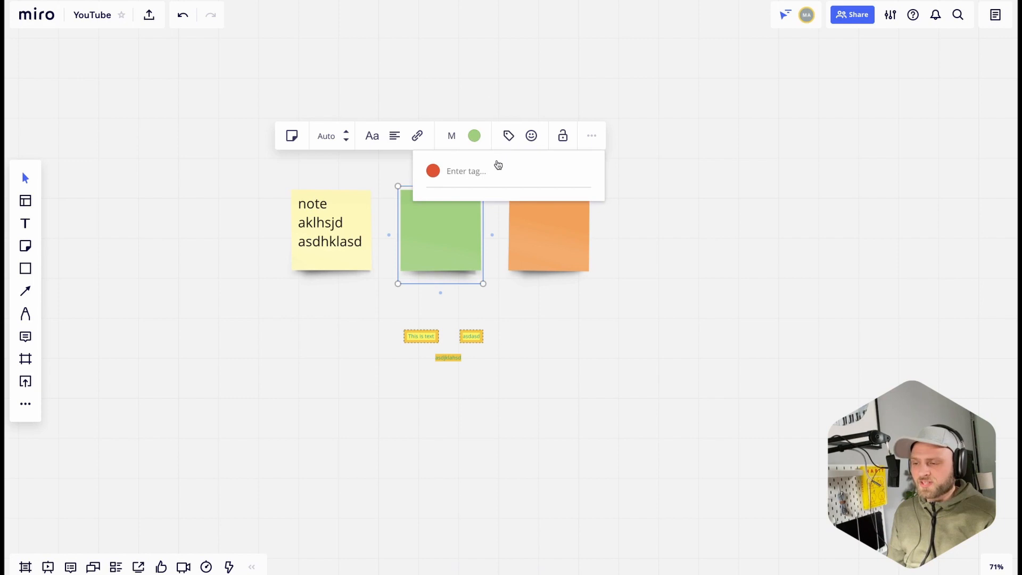
left_click(484, 175)
type("idea")
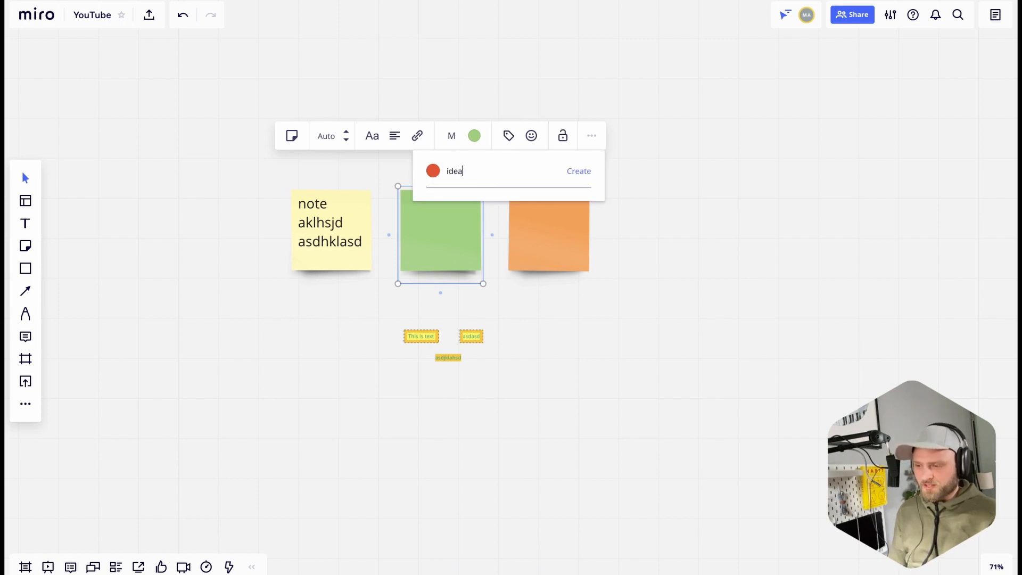
left_click(590, 172)
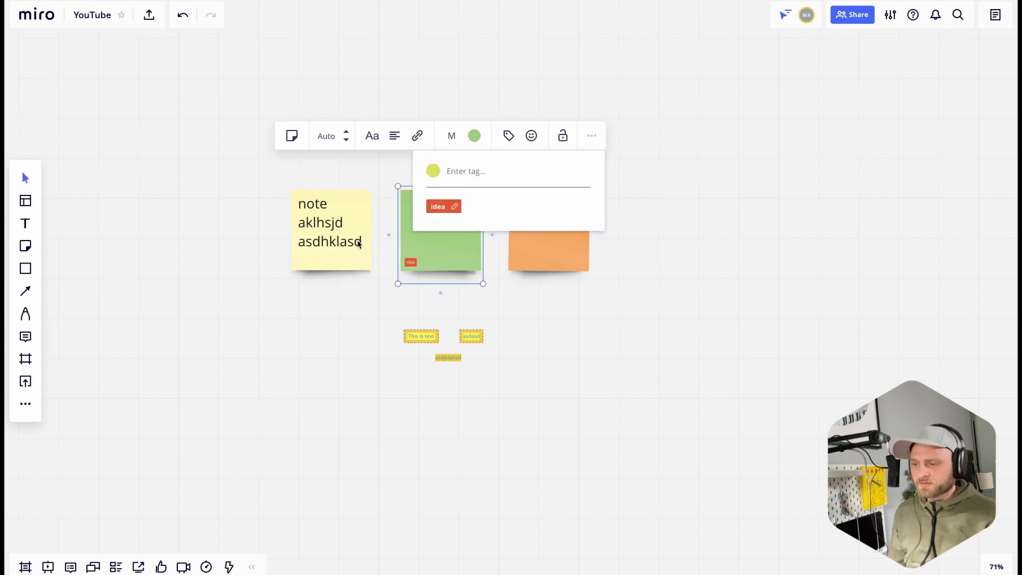
Apply the existing "idea" tag to the yellow sticky note.
left_click(358, 243)
left_click(400, 135)
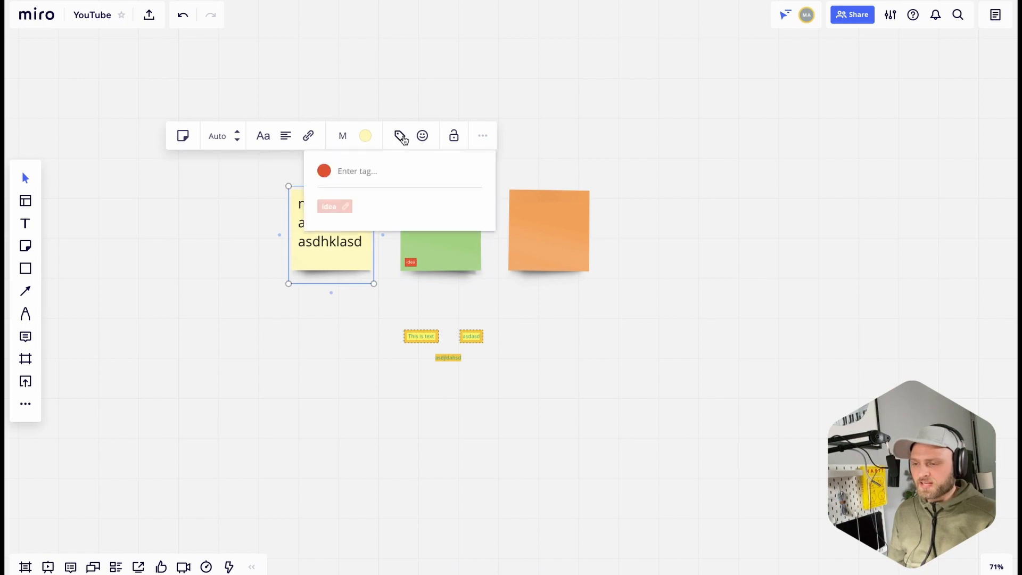
left_click(331, 207)
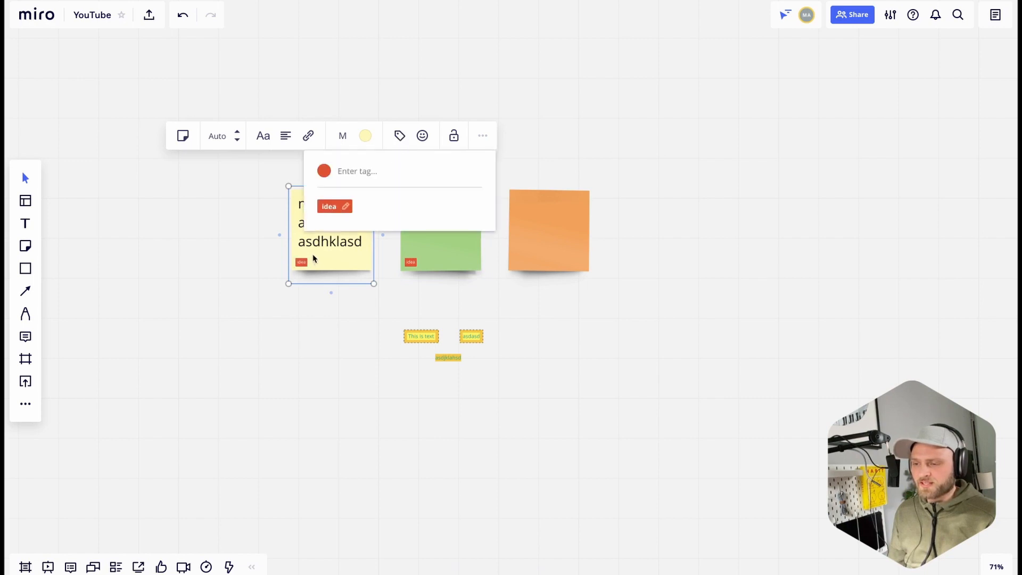
Create a yellow-green tag named "solved" on the yellow sticky note and view the tags up close.
left_click(360, 175)
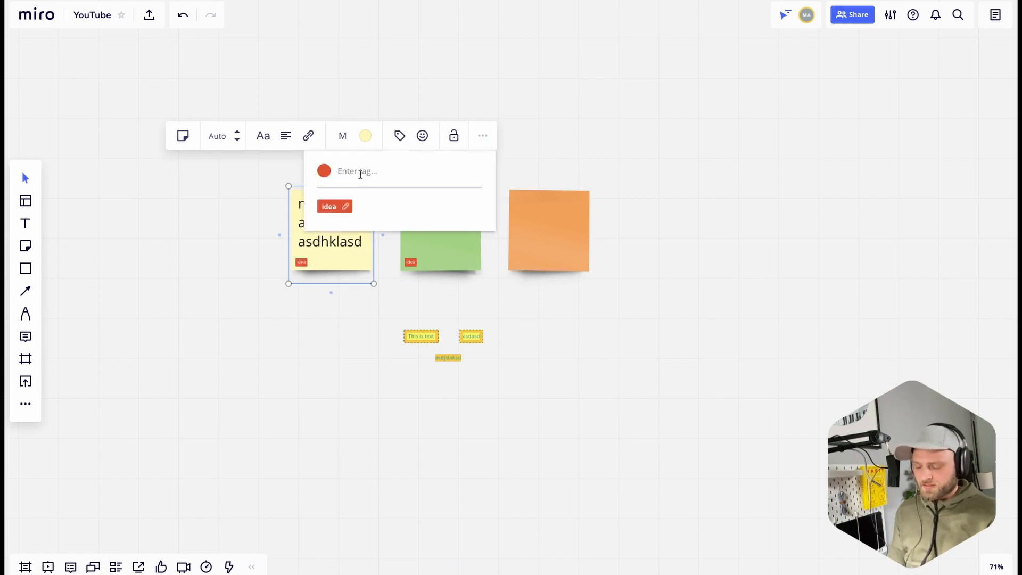
type("solved")
left_click(326, 172)
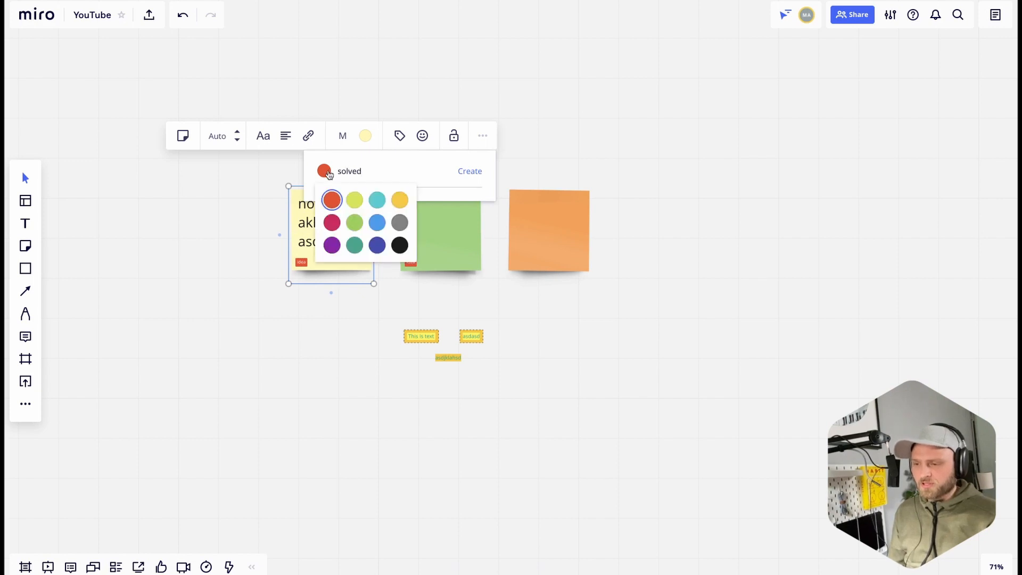
left_click(390, 189)
left_click(476, 171)
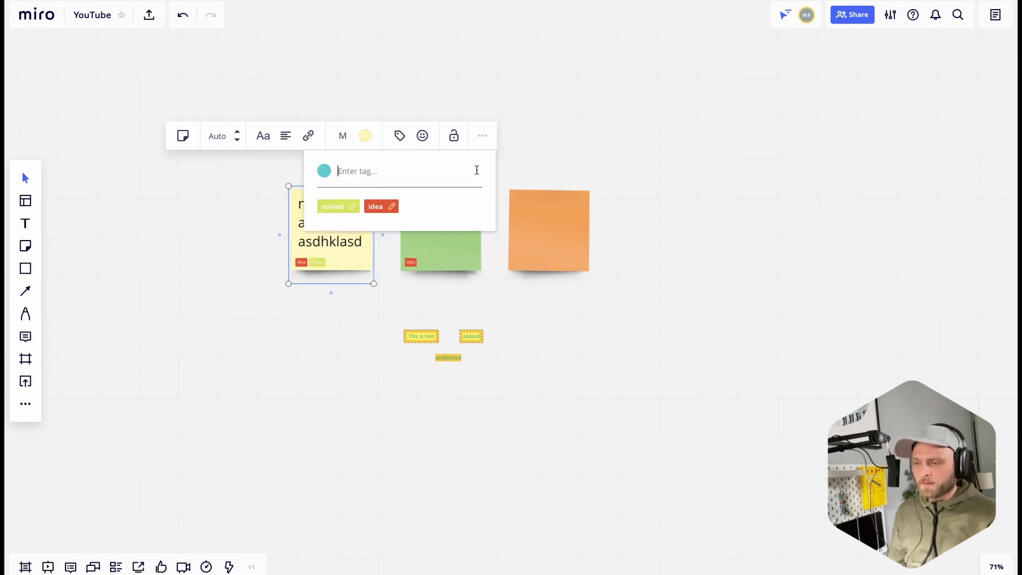
left_click(335, 292)
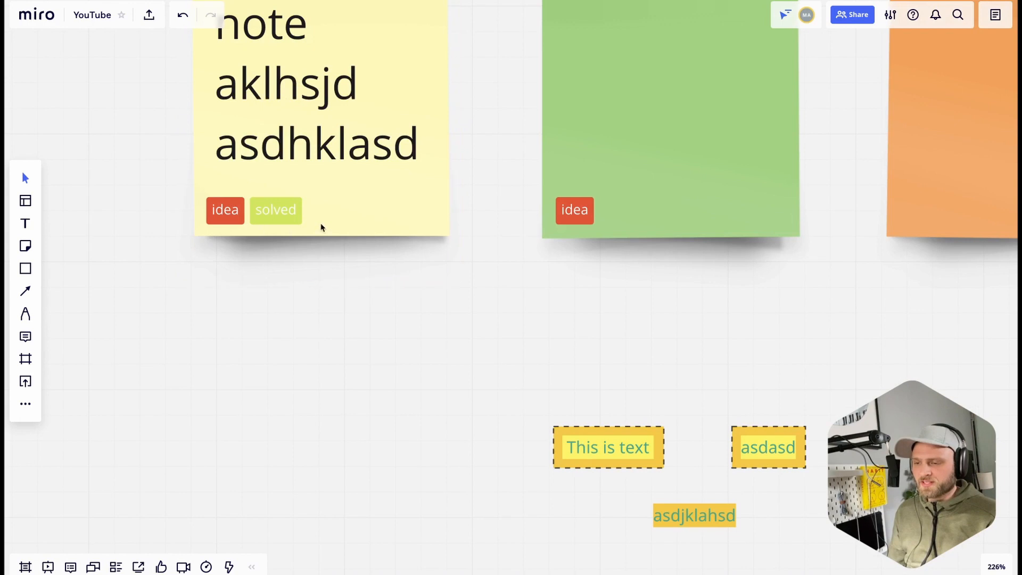
scroll(321, 226, "up", 5)
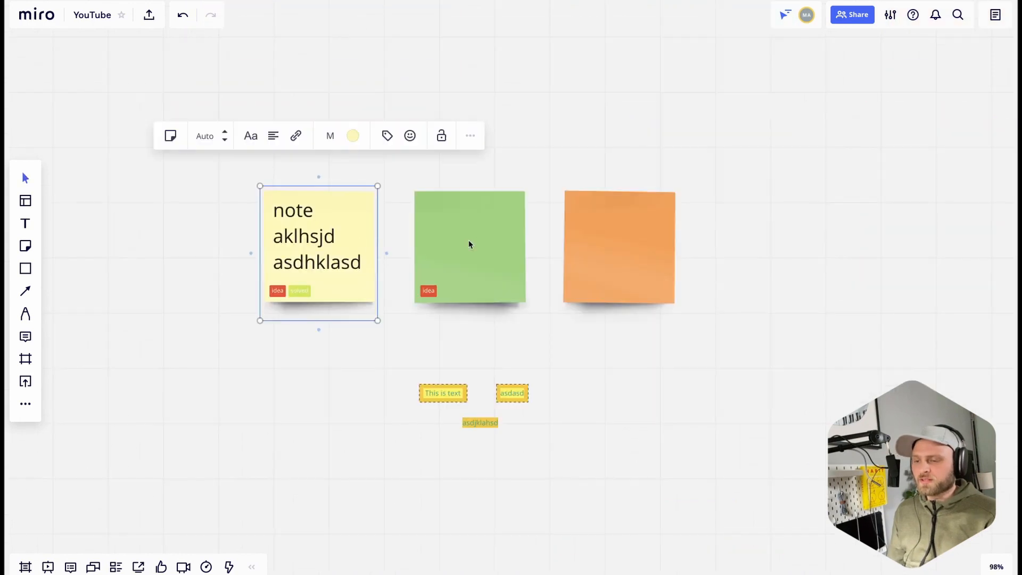
Select the yellow, green and orange sticky notes together.
left_click(470, 244, "shift")
left_click(595, 244, "shift")
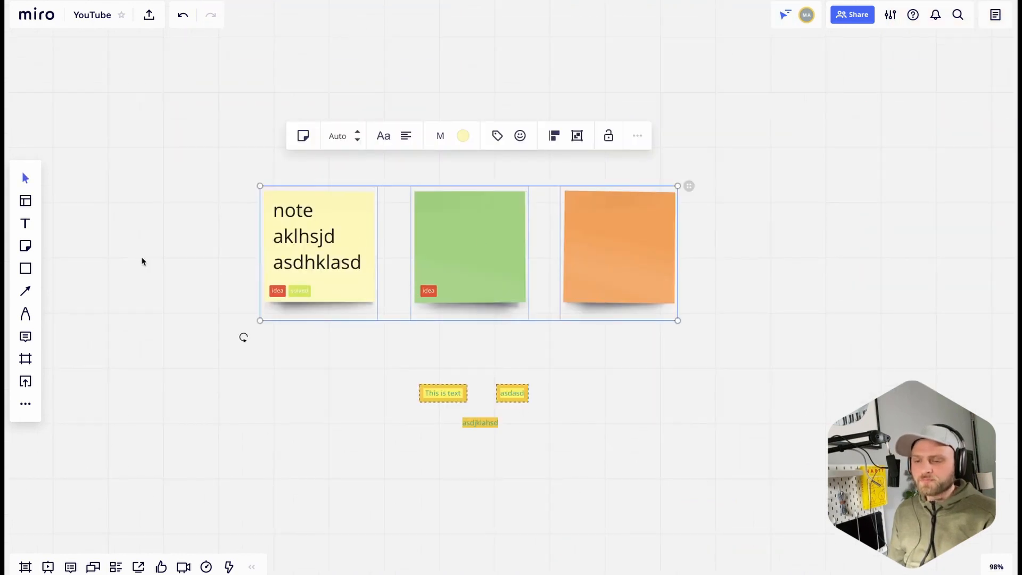
scroll(214, 292, "down", 2)
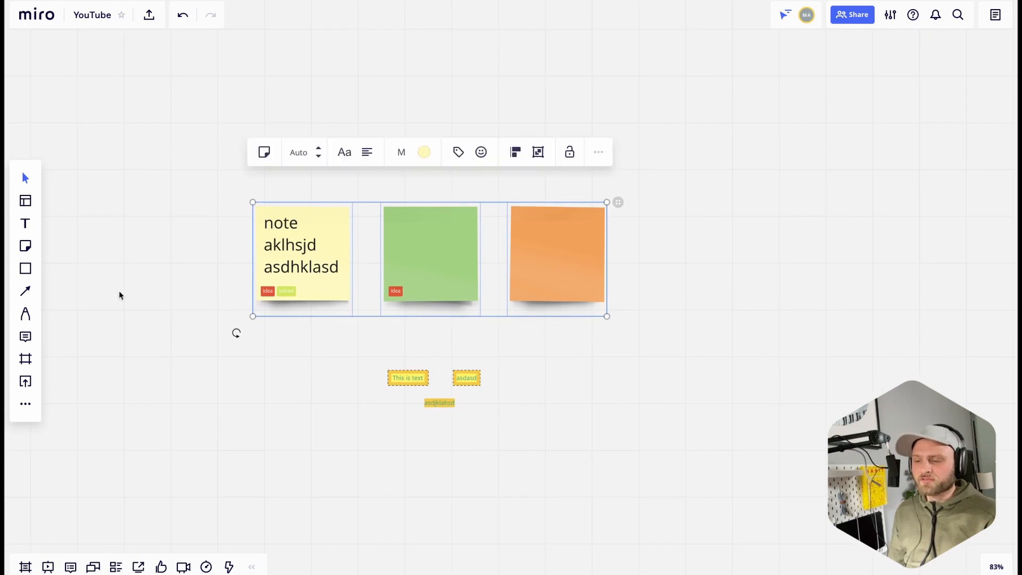
Add a cylinder shape to the right of the orange note, switch it to a square, and change it to a rounded rectangle.
left_click(26, 268)
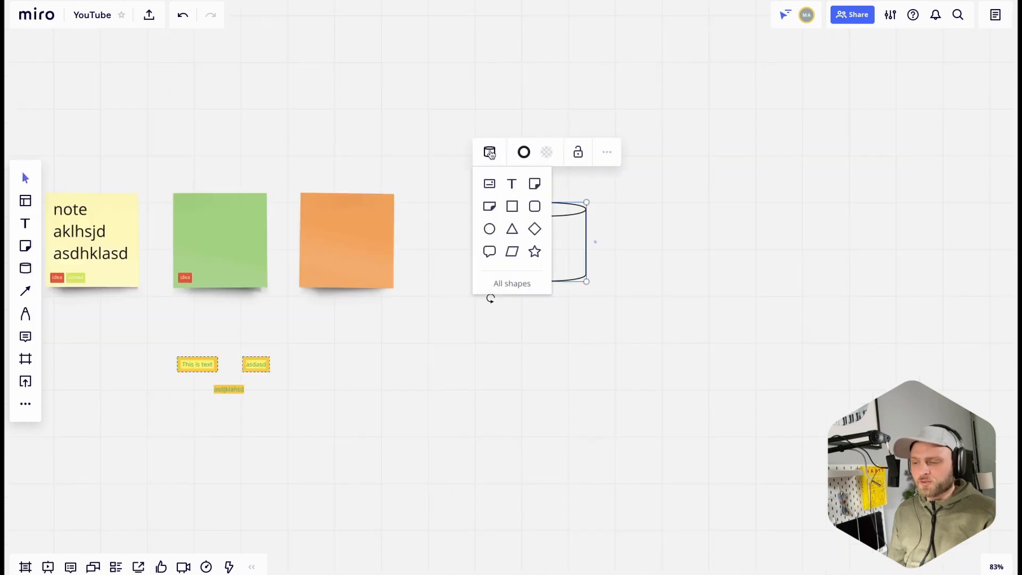
left_click(512, 206)
left_click(499, 159)
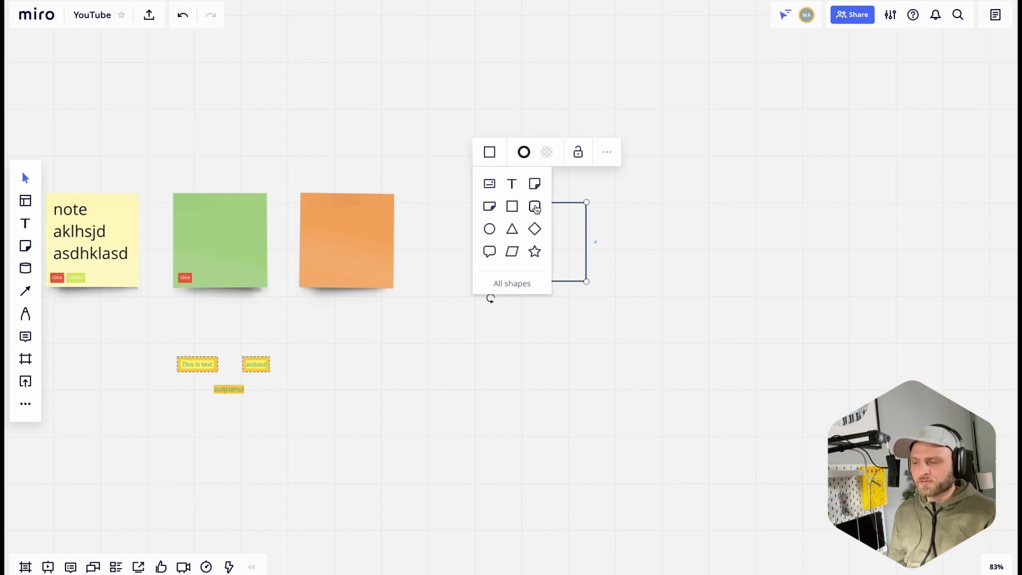
left_click(535, 208)
Stretch the rounded rectangle into a wide, flat box and label it "rounded squaref".
left_click_drag(582, 278, 650, 249)
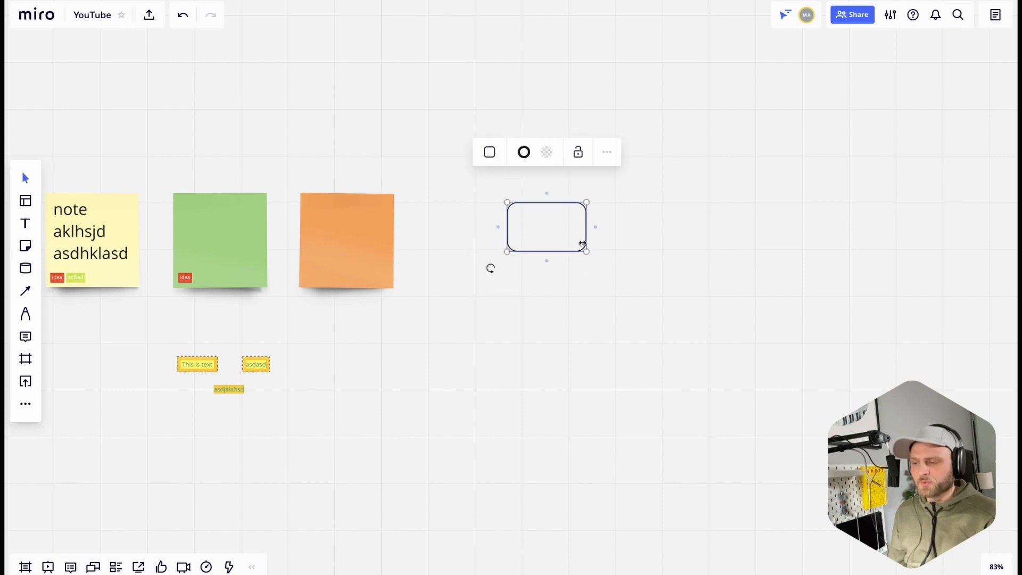
left_click_drag(586, 251, 629, 236)
left_click(564, 221)
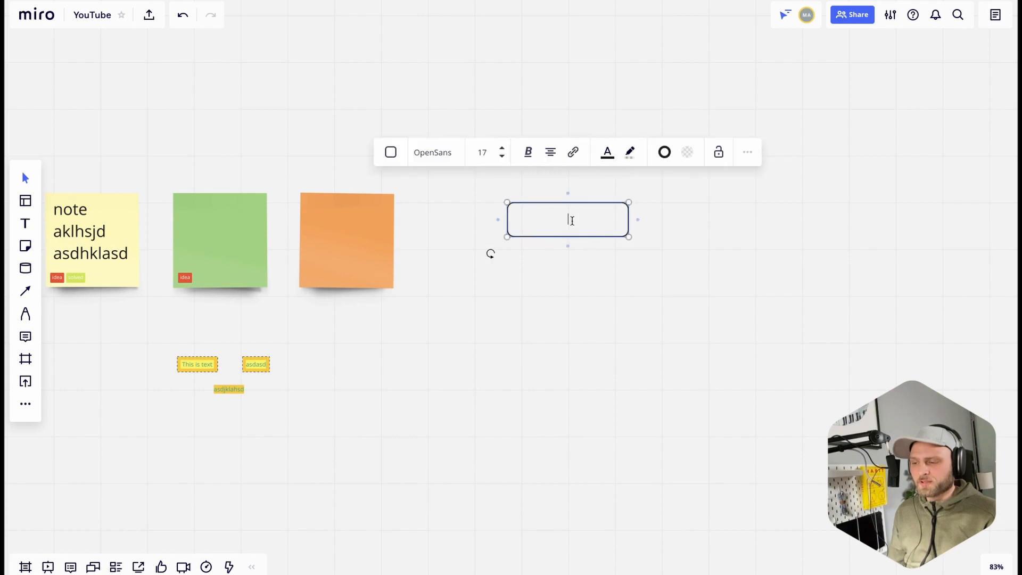
type("r")
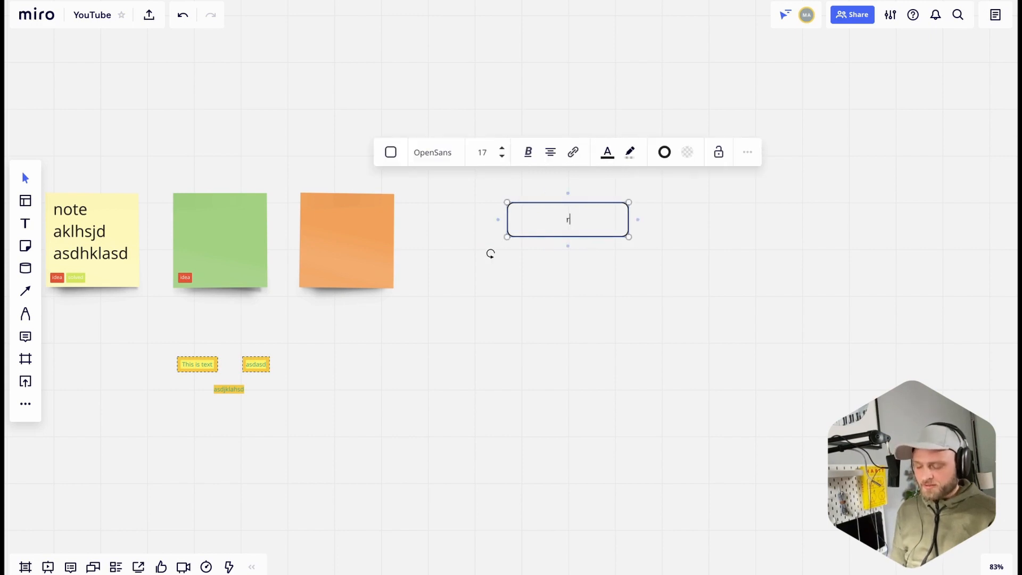
type("ounded square")
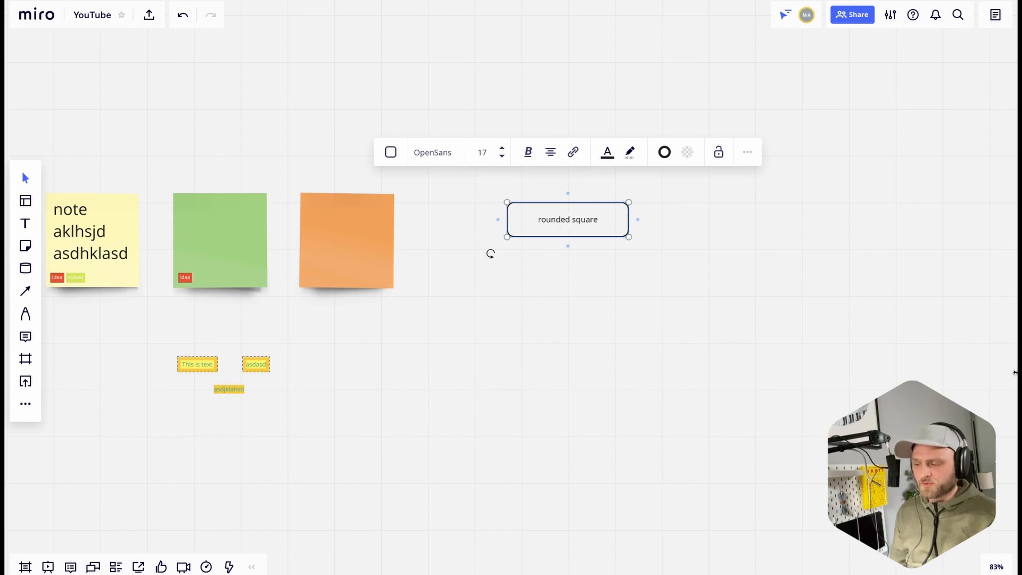
scroll(1016, 372, "down", 5)
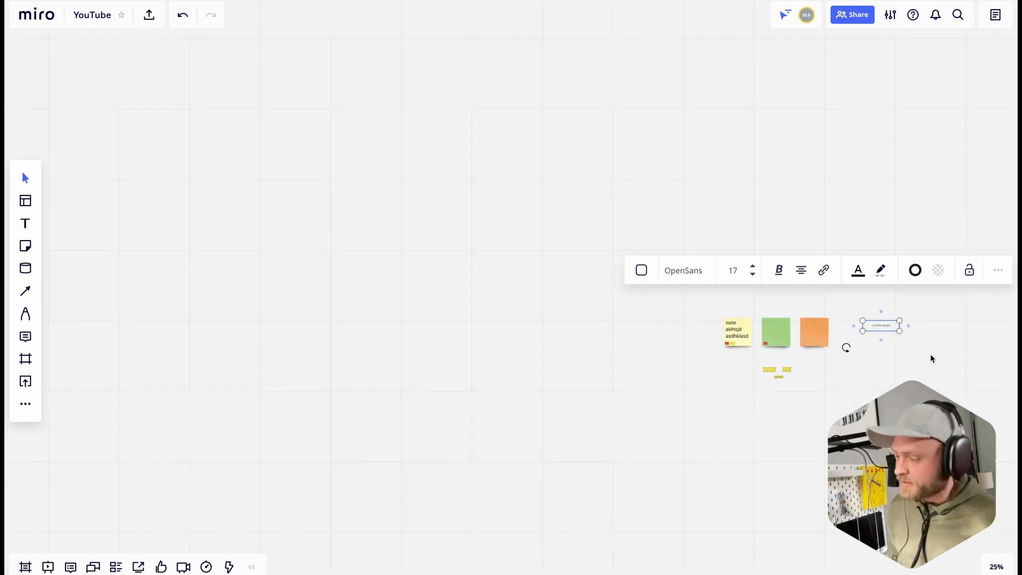
scroll(691, 367, "right", 5)
type("f")
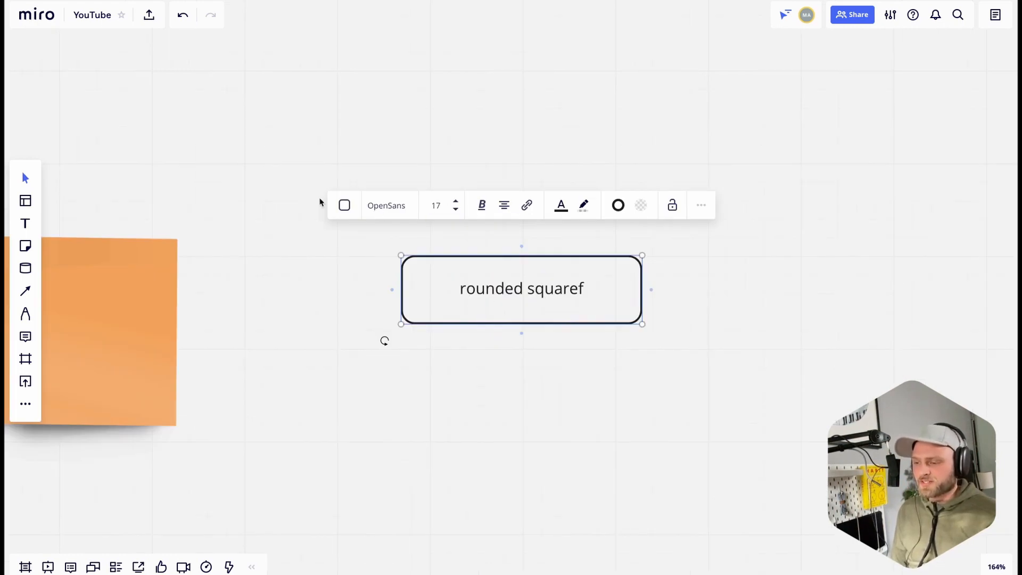
left_click_drag(304, 358, 388, 361)
left_click(471, 266)
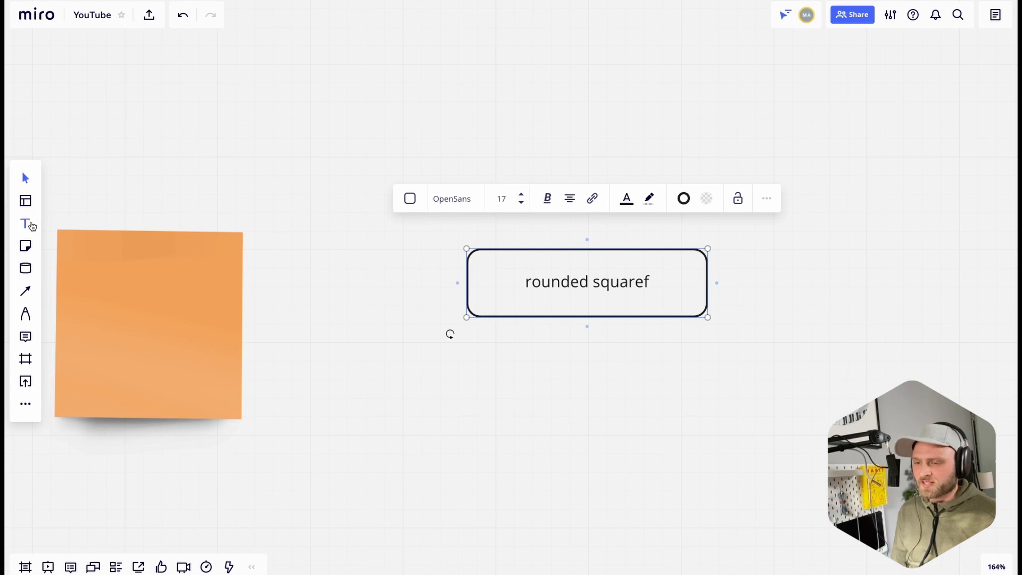
left_click_drag(580, 369, 406, 327)
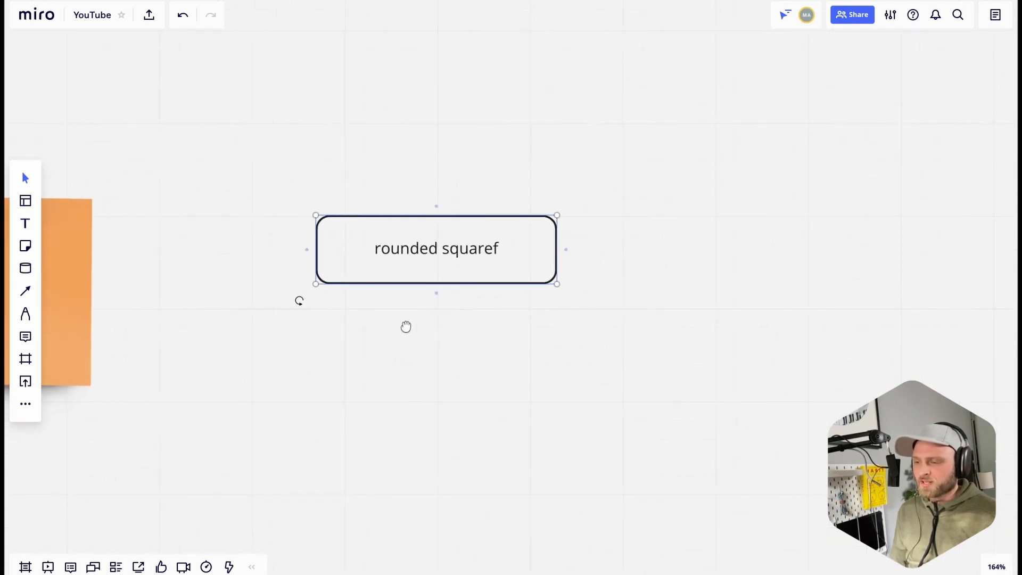
Narrow the rounded rectangle from its right edge and replace its label with "Introduction".
left_click(517, 270)
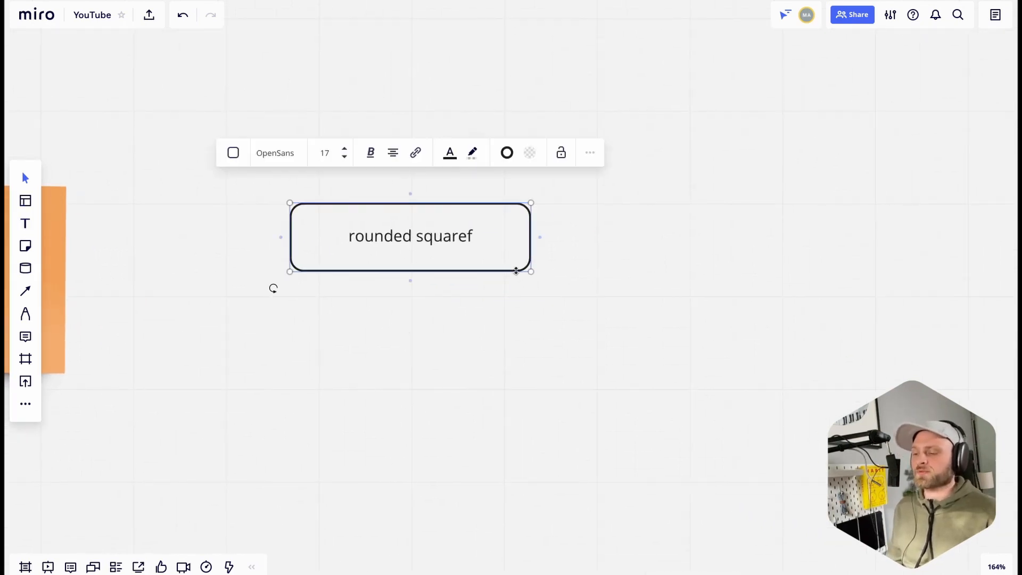
scroll(441, 256, "down", 2)
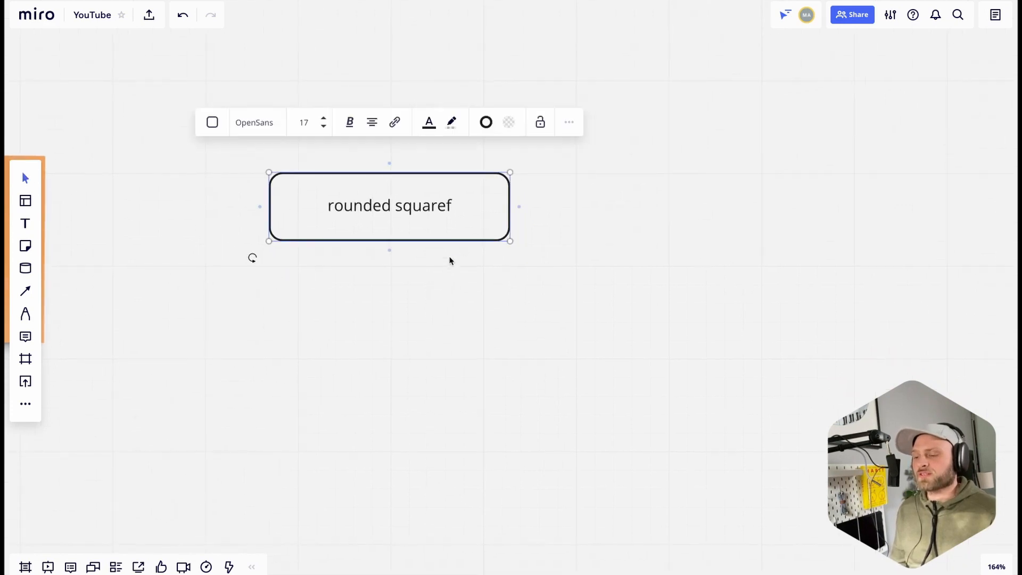
left_click_drag(508, 190, 447, 190)
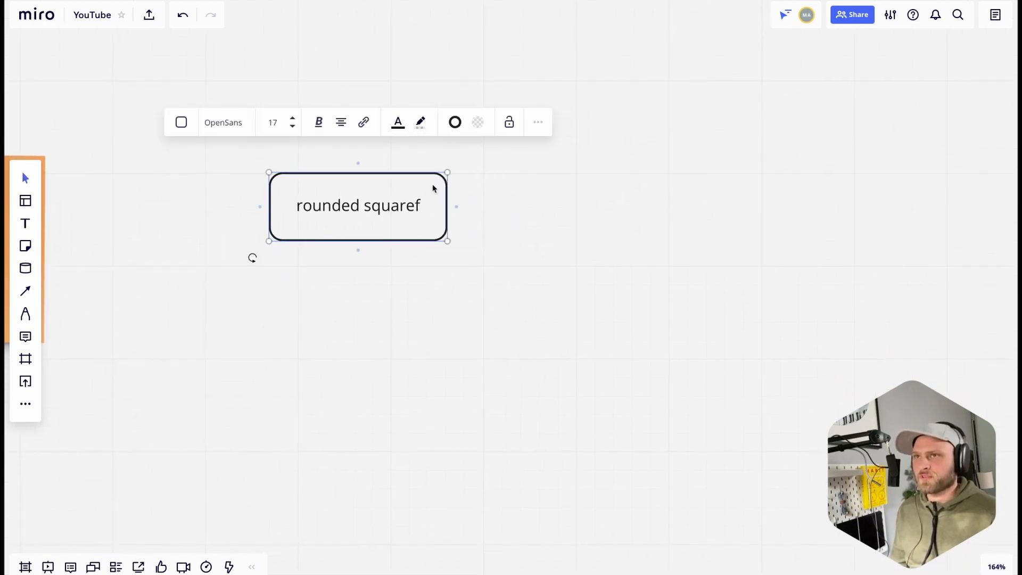
double_click(371, 211)
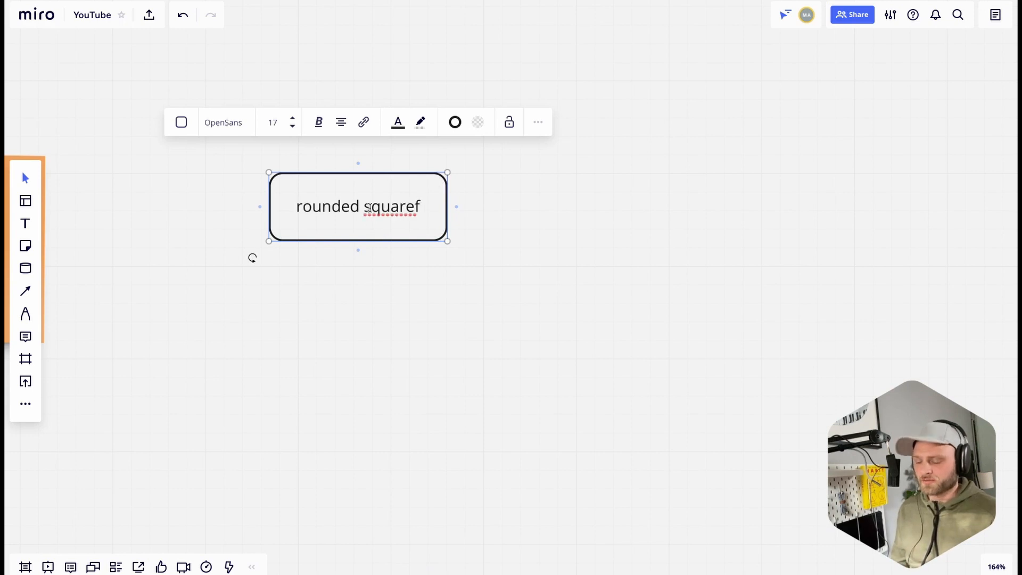
key("ctrl+a")
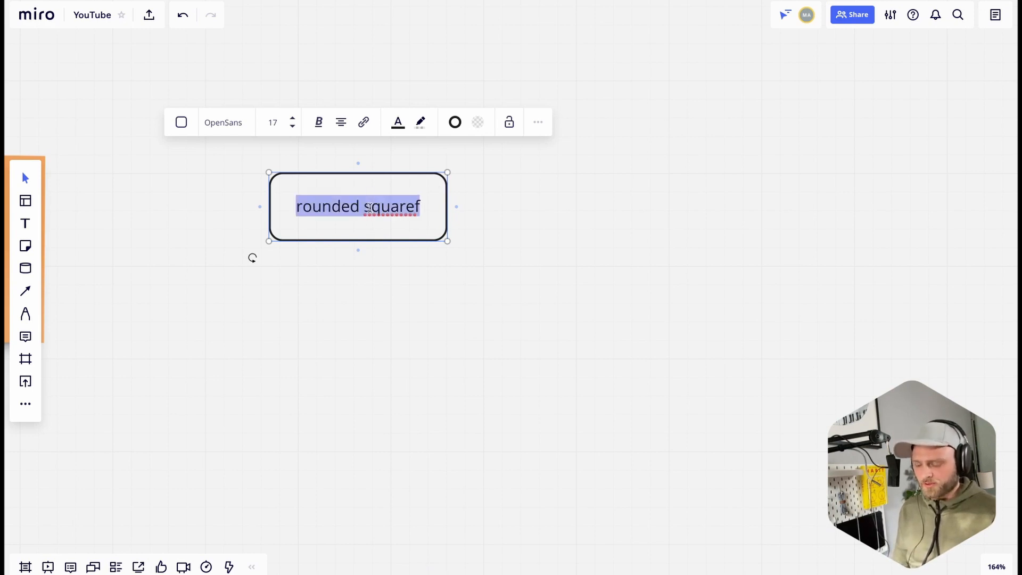
type("Introduction")
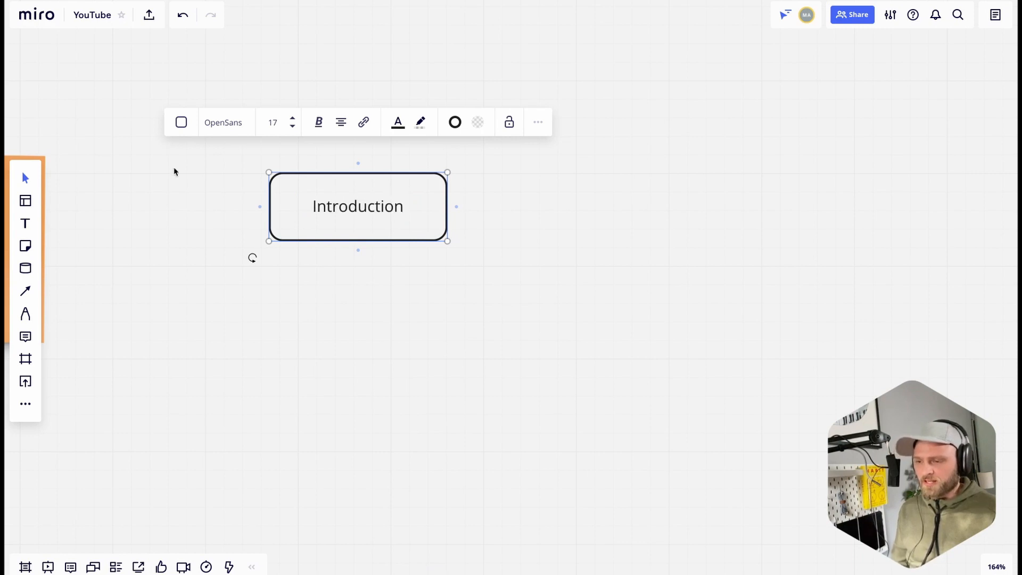
left_click(333, 328)
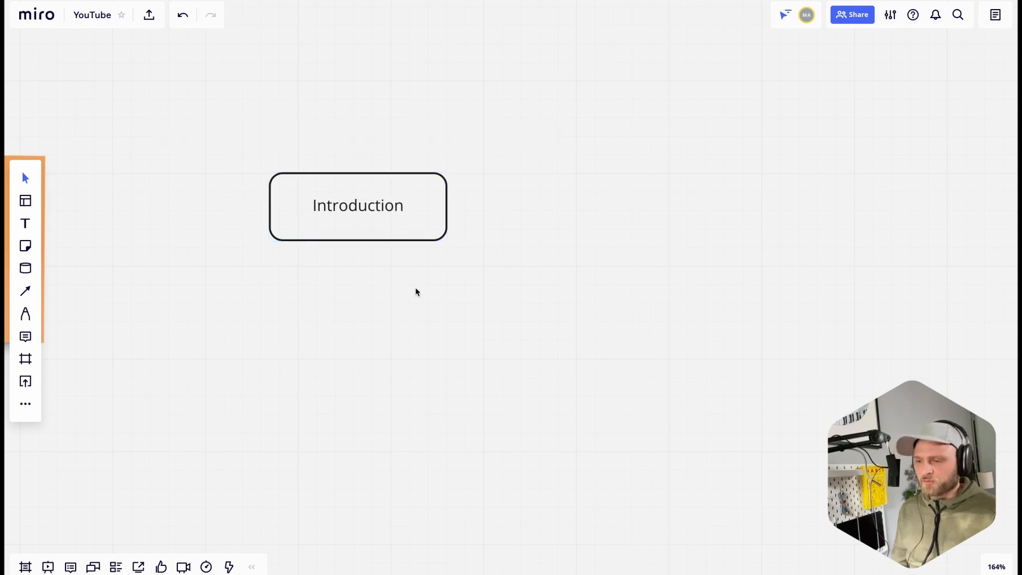
Connect an arrow from Introduction's right side to an identical rounded box labelled "Boards", and move that box farther right.
left_click_drag(385, 265, 278, 287)
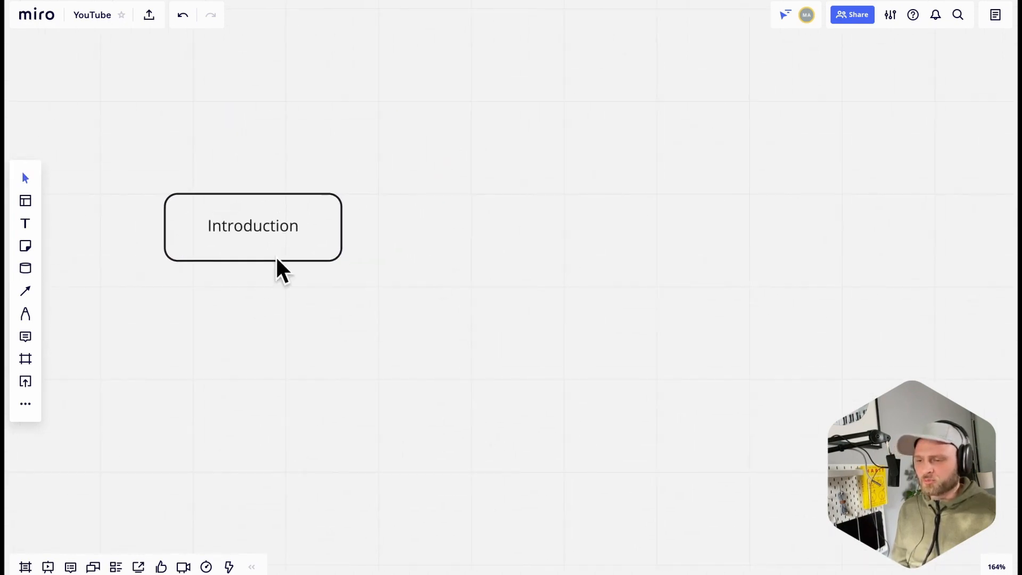
left_click(343, 240)
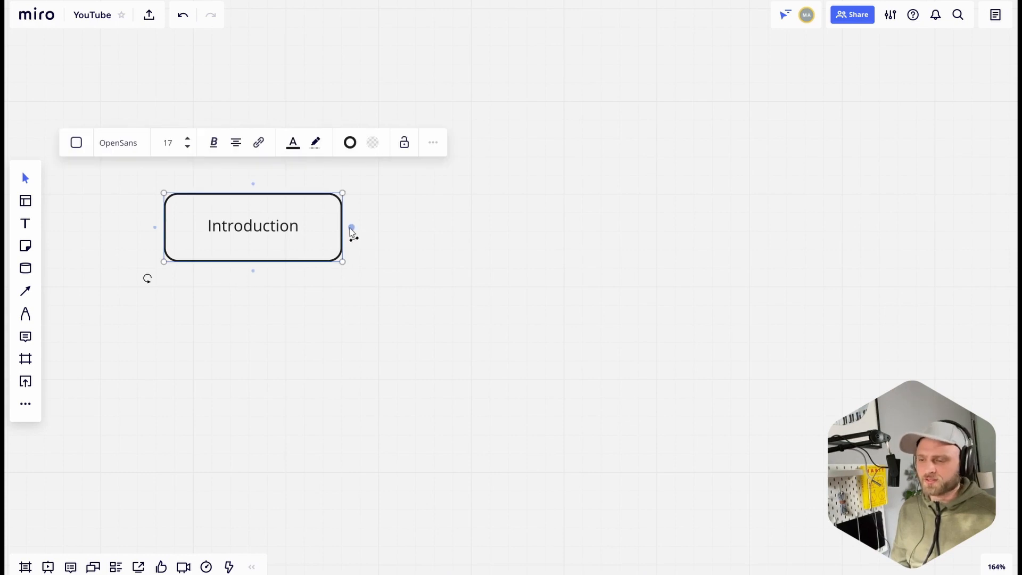
left_click_drag(351, 227, 438, 229)
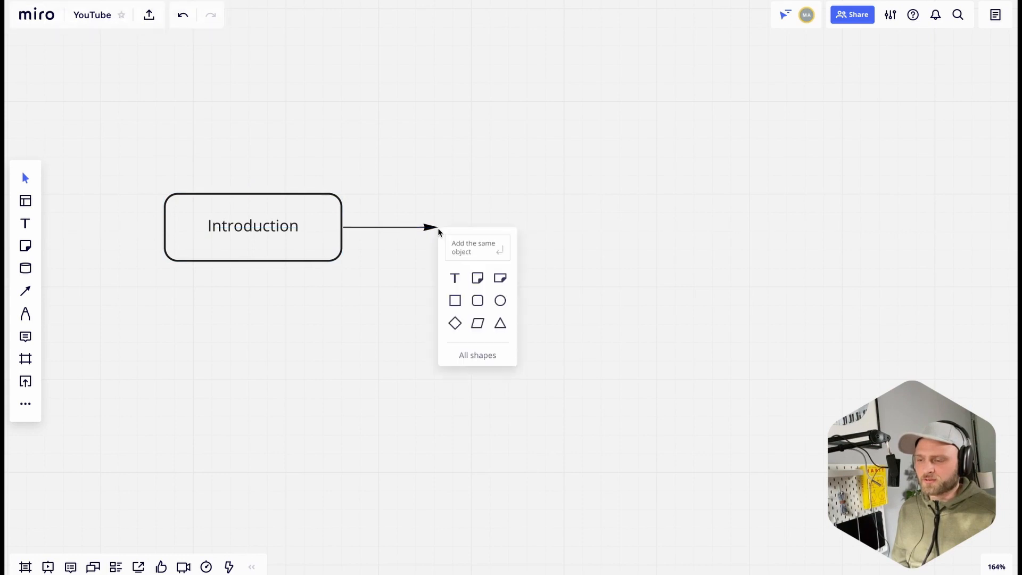
left_click(465, 243)
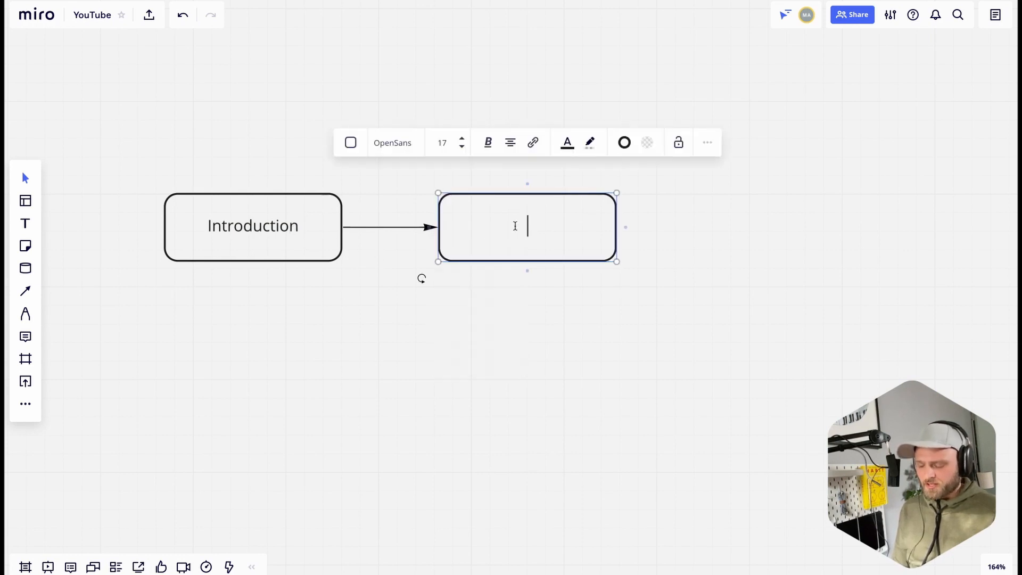
type("Boards")
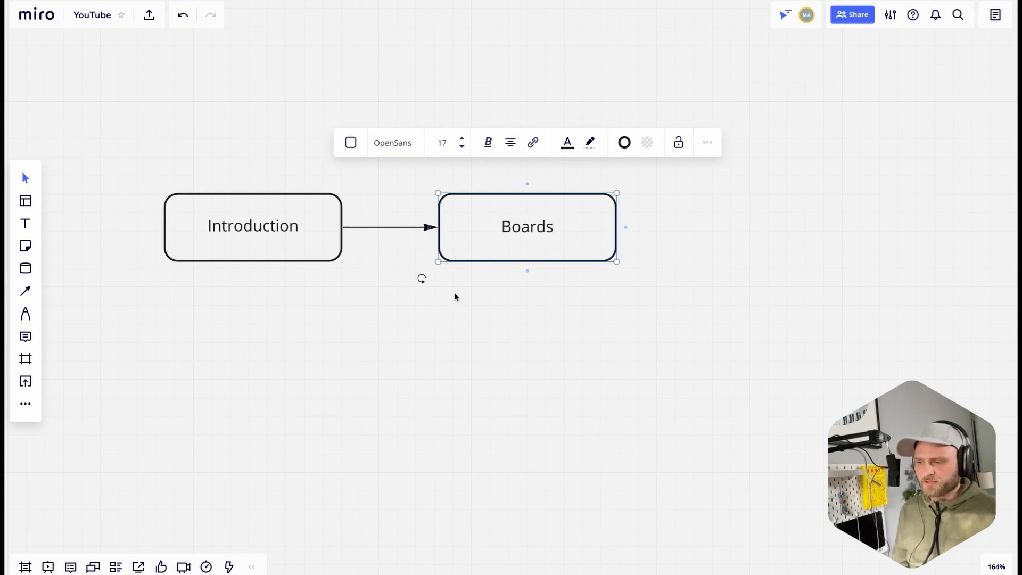
left_click(455, 297)
left_click(448, 259)
left_click_drag(447, 259, 499, 257)
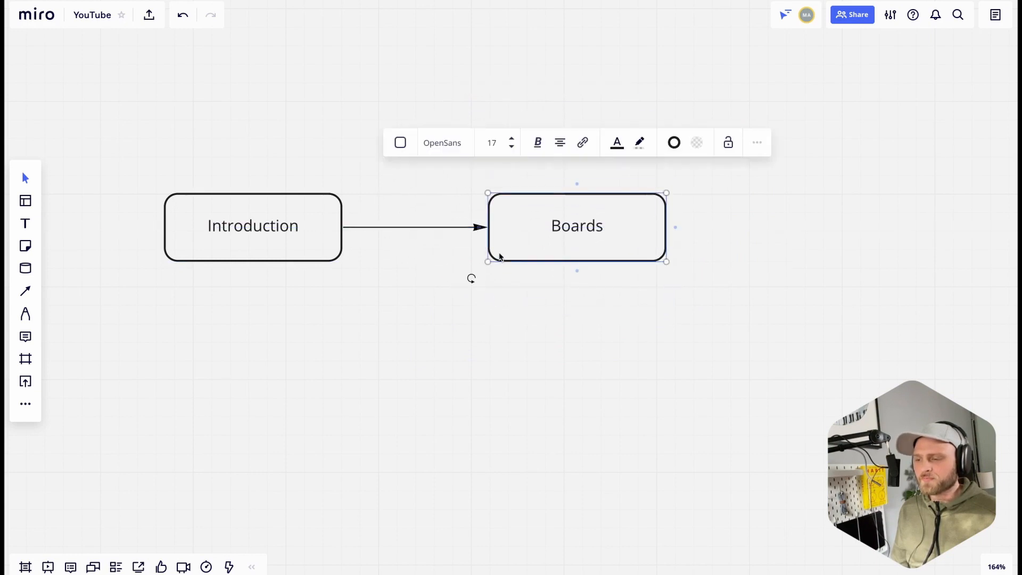
Give the arrow between Introduction and Boards an open arrowhead and a thicker line.
left_click(454, 228)
left_click(362, 177)
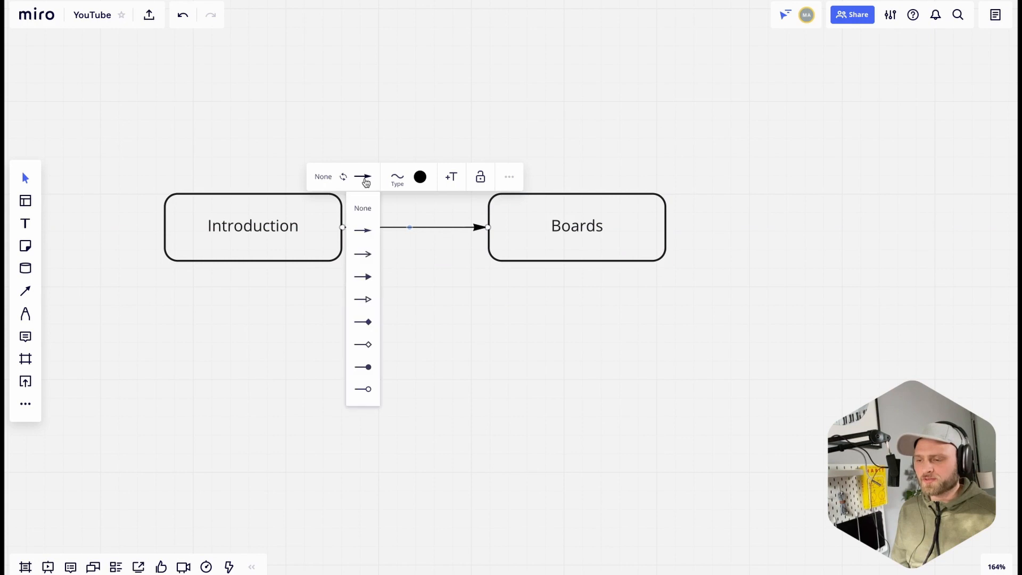
left_click(363, 269)
left_click(396, 183)
left_click(379, 215)
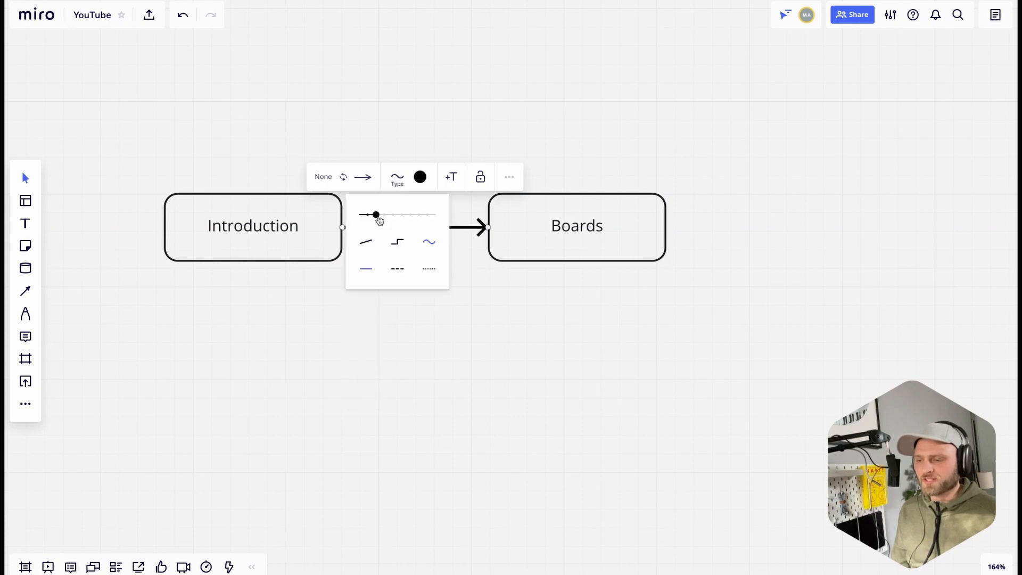
left_click(471, 277)
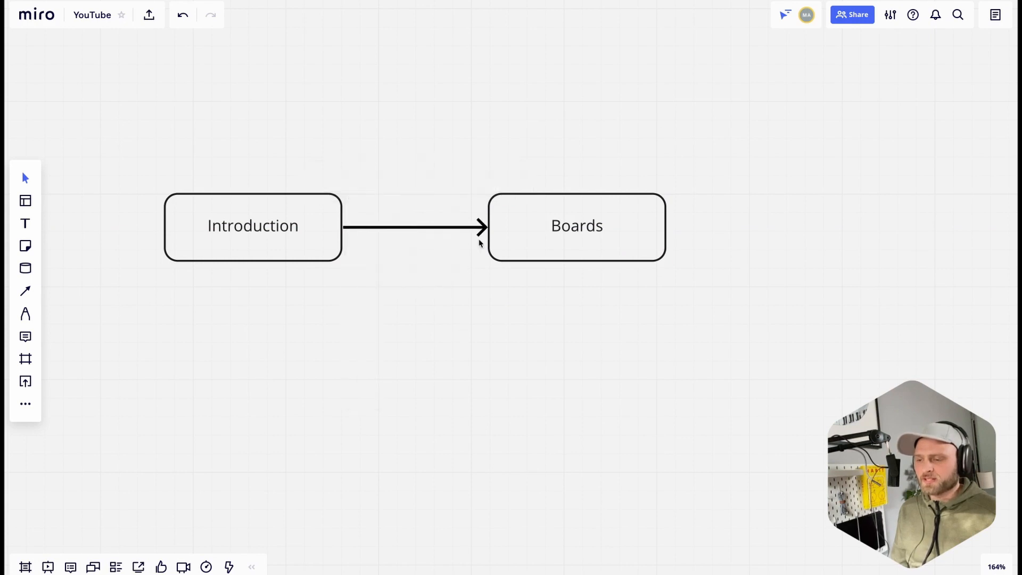
Extend the flow from Boards' right side with an arrow to an identical rounded box labelled "Menu".
left_click(267, 227)
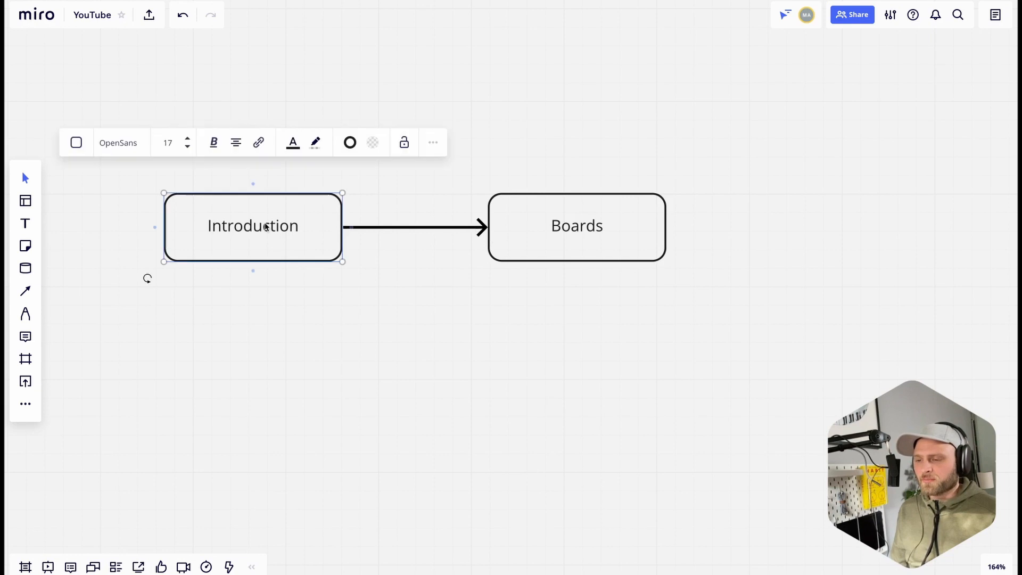
left_click(571, 218)
left_click(396, 318)
left_click_drag(395, 318, 379, 275)
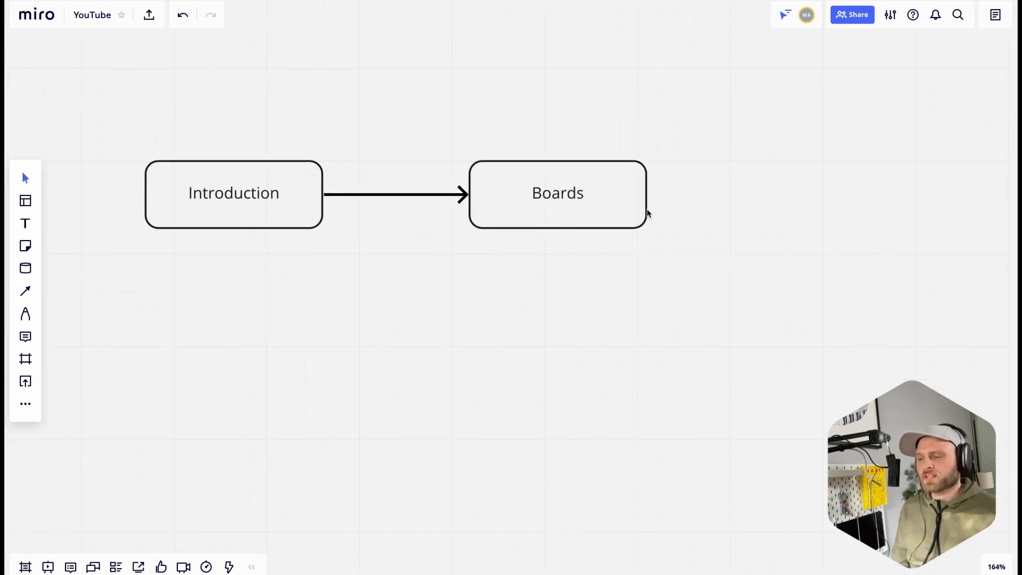
left_click(646, 209)
left_click_drag(656, 198, 722, 195)
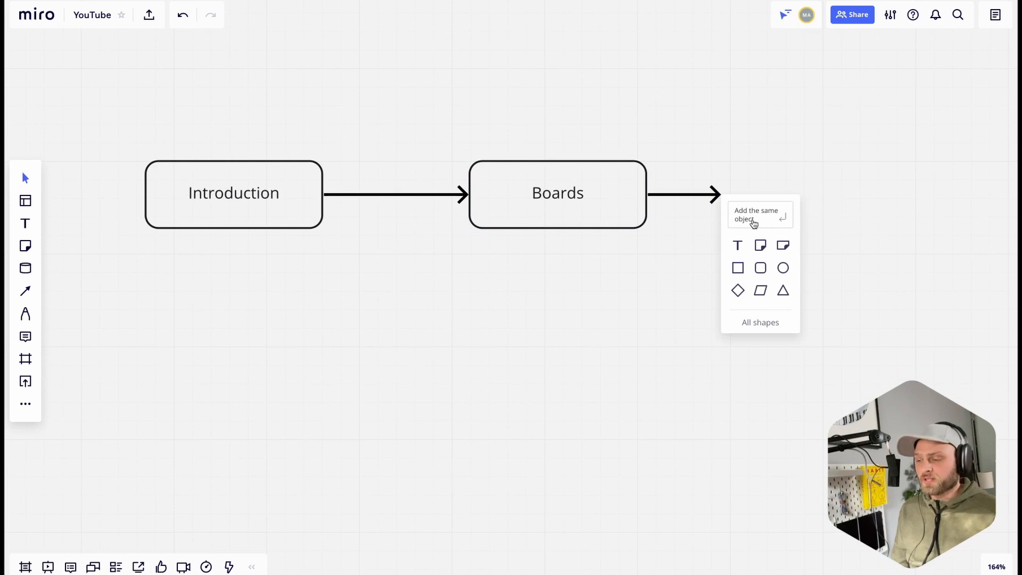
left_click(754, 223)
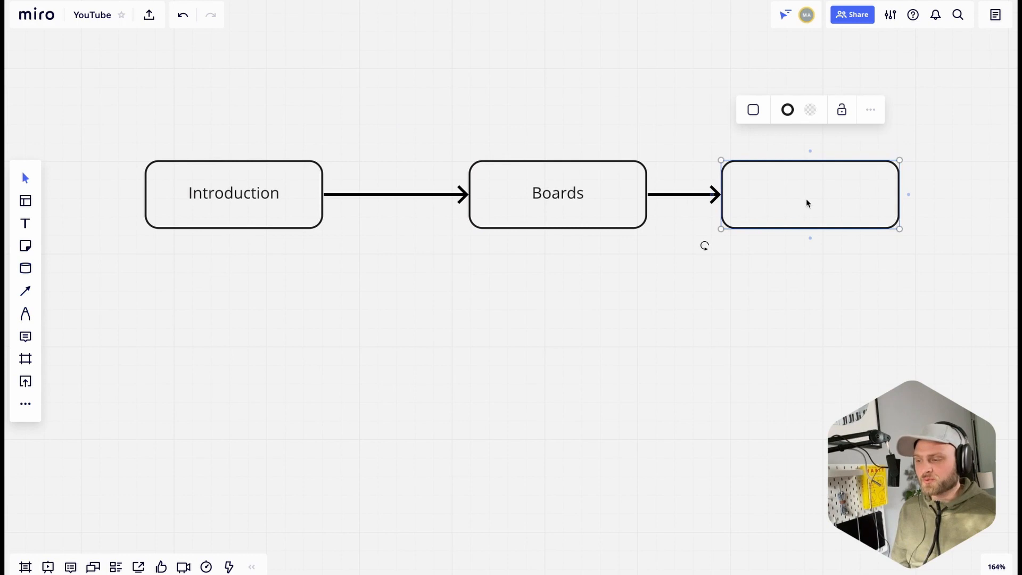
key("Return")
type("Menu")
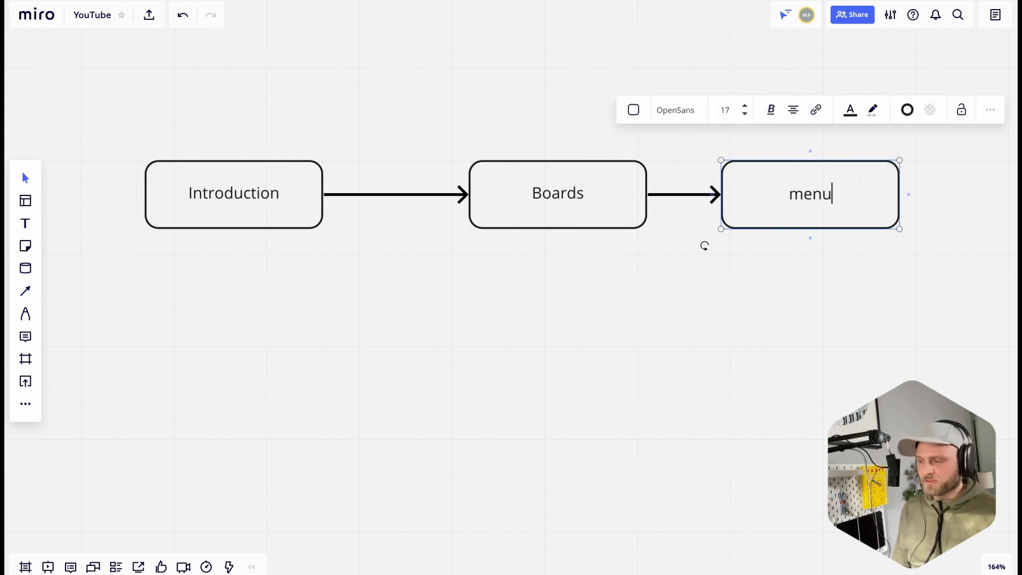
left_click(723, 240)
Select the Menu and Boards boxes together and move them farther right, away from Introduction.
left_click(738, 225)
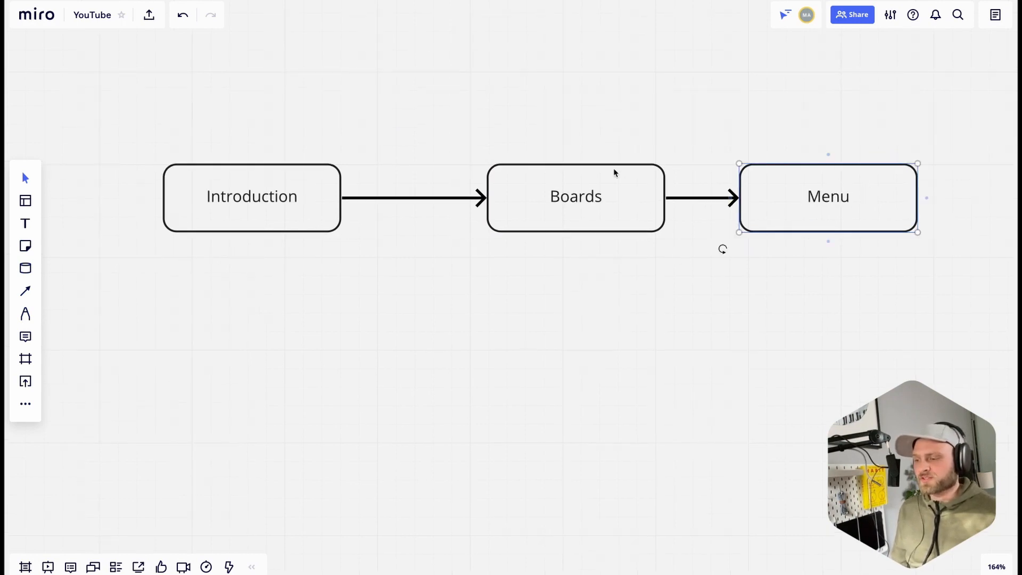
left_click(480, 183, "shift")
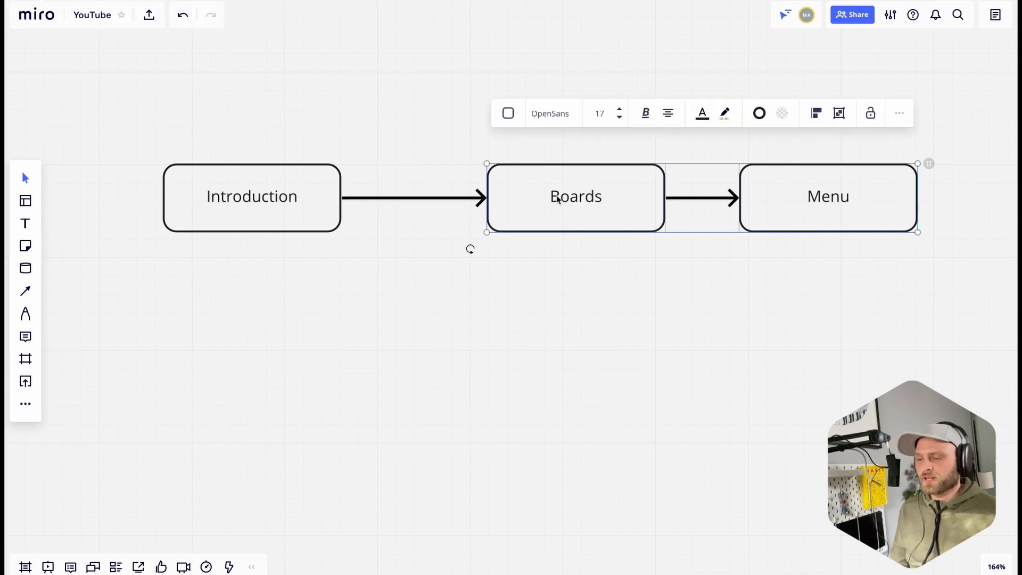
left_click_drag(641, 176, 805, 174)
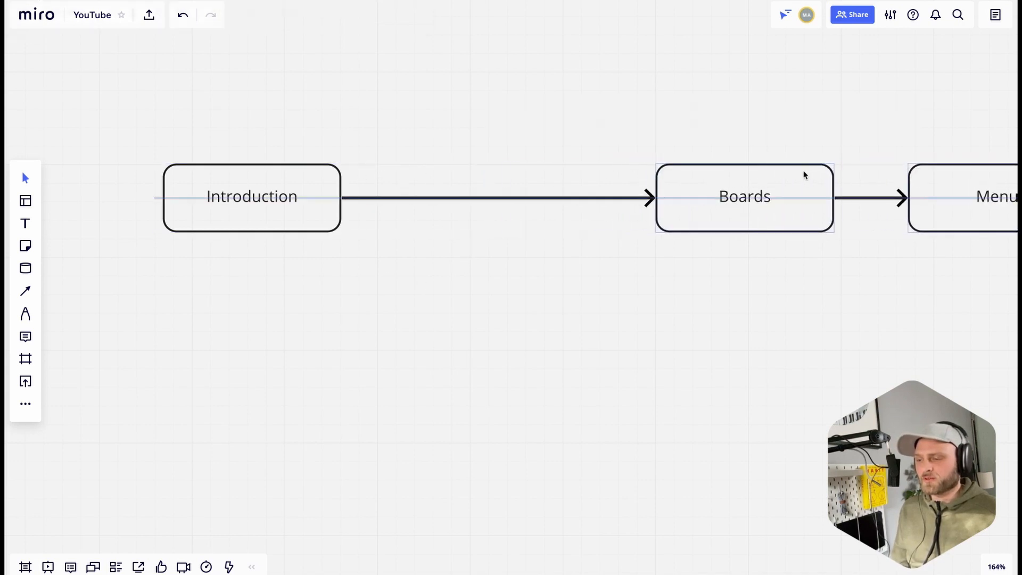
Add a downward arrow from Introduction to a new square-cornered rectangle left without text.
left_click(244, 231)
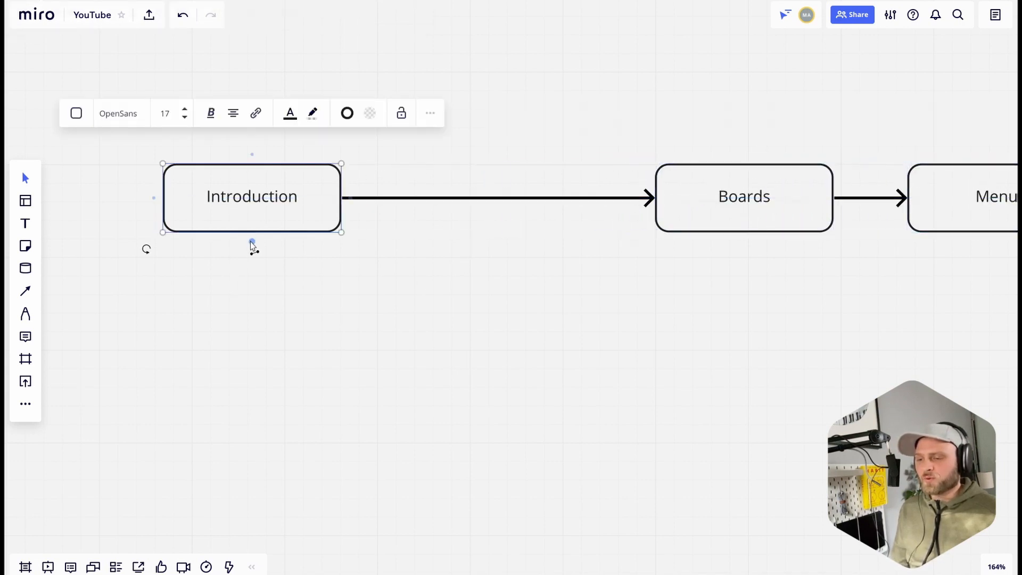
left_click_drag(252, 242, 256, 286)
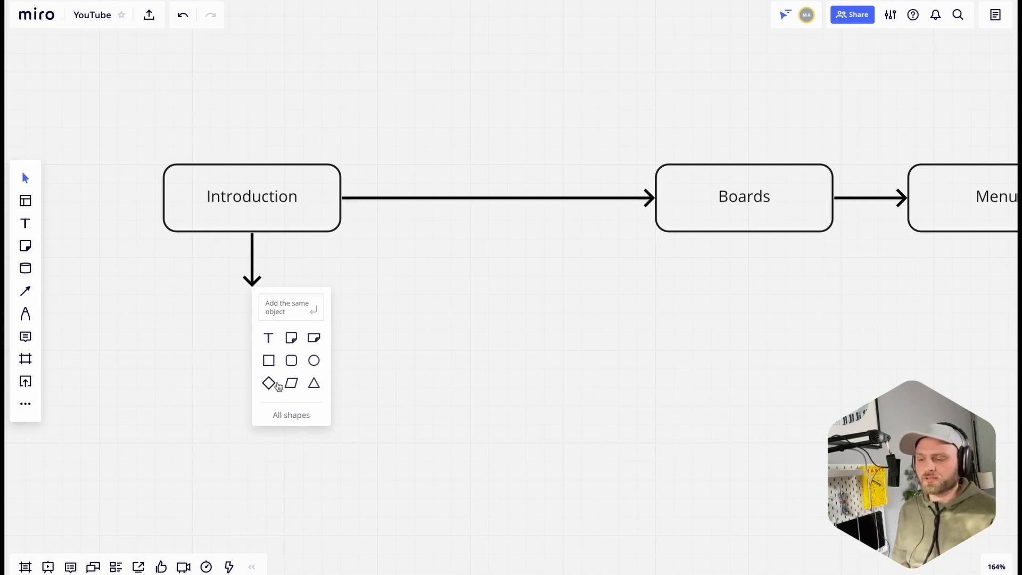
left_click(269, 360)
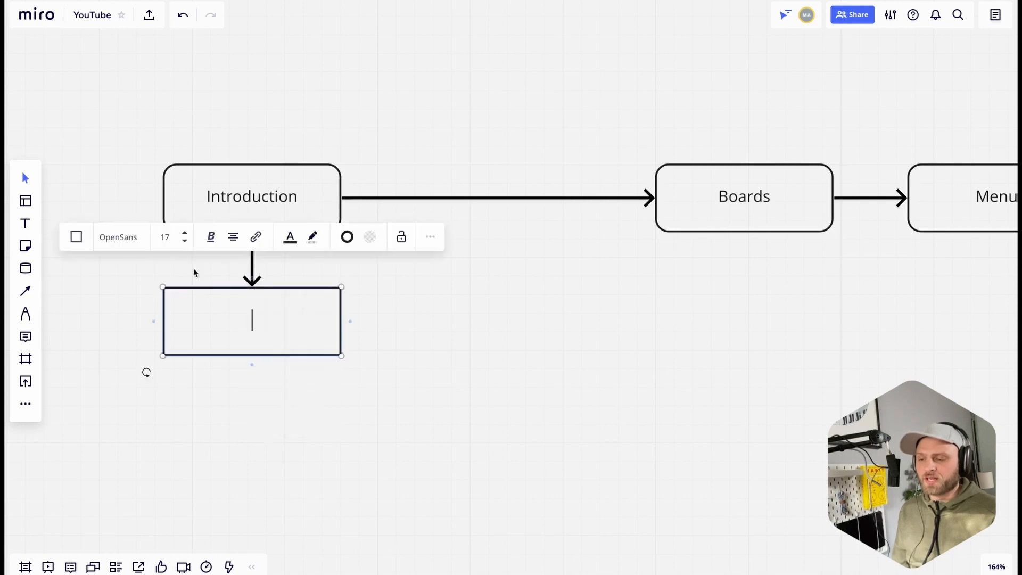
left_click(457, 323)
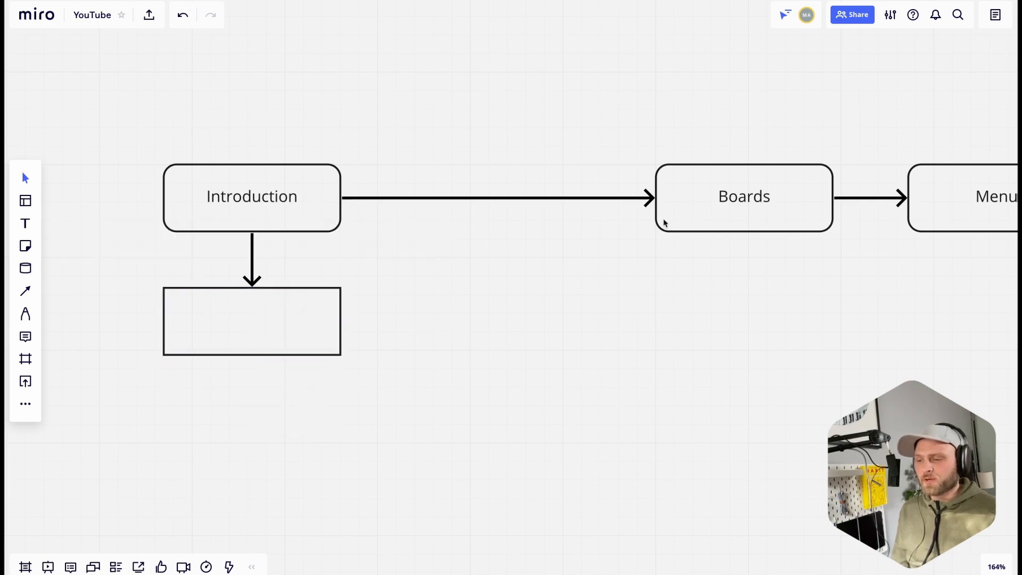
Fill the Introduction box with a muted grey-blue colour.
left_click_drag(699, 251, 614, 257)
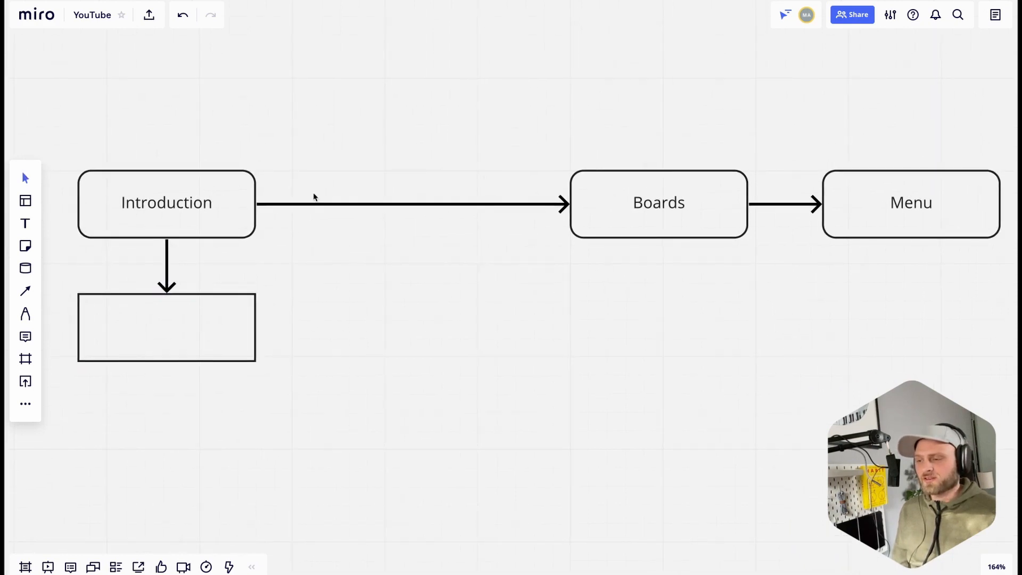
scroll(599, 344, "down", 10)
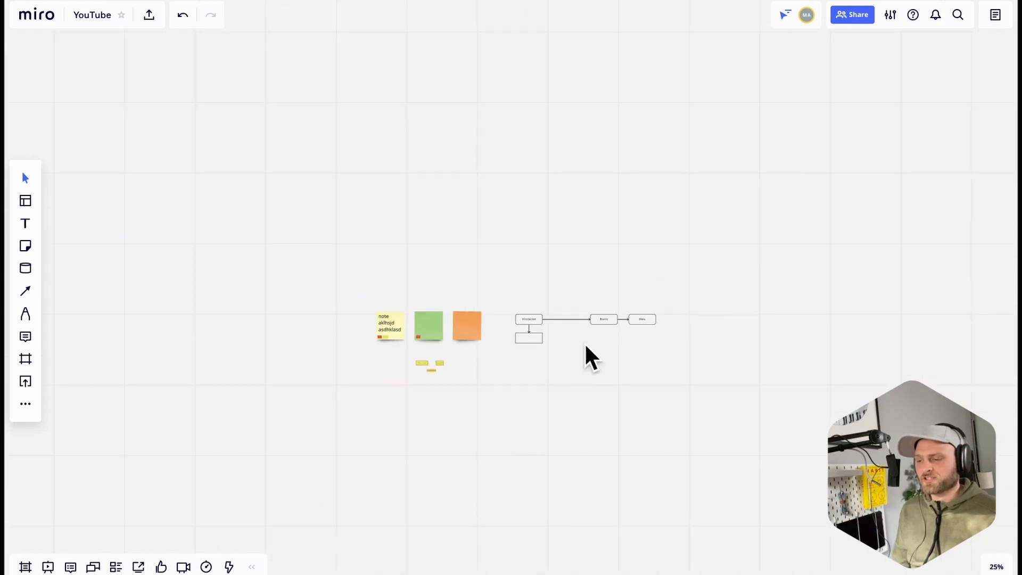
scroll(556, 345, "up", 10)
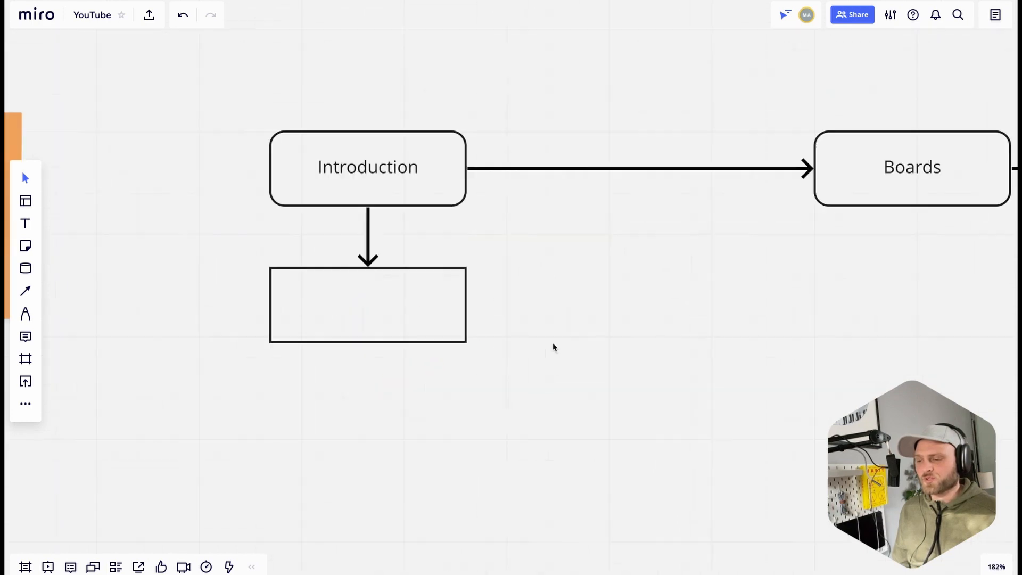
left_click(388, 196)
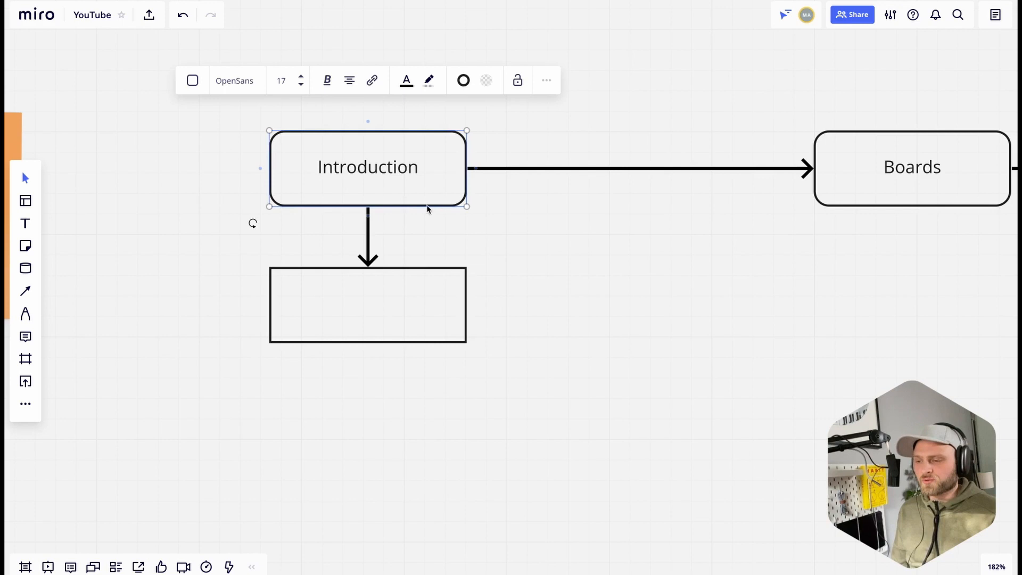
left_click(488, 81)
left_click(497, 234)
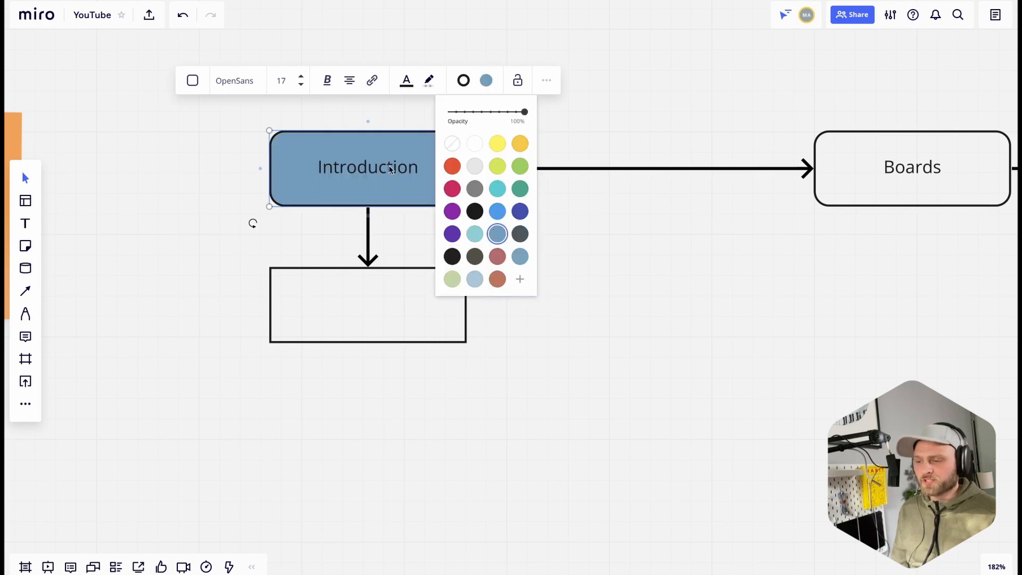
Make the text in the Introduction box bold and reselect the box.
left_click(404, 186)
left_click(396, 173)
double_click(396, 173)
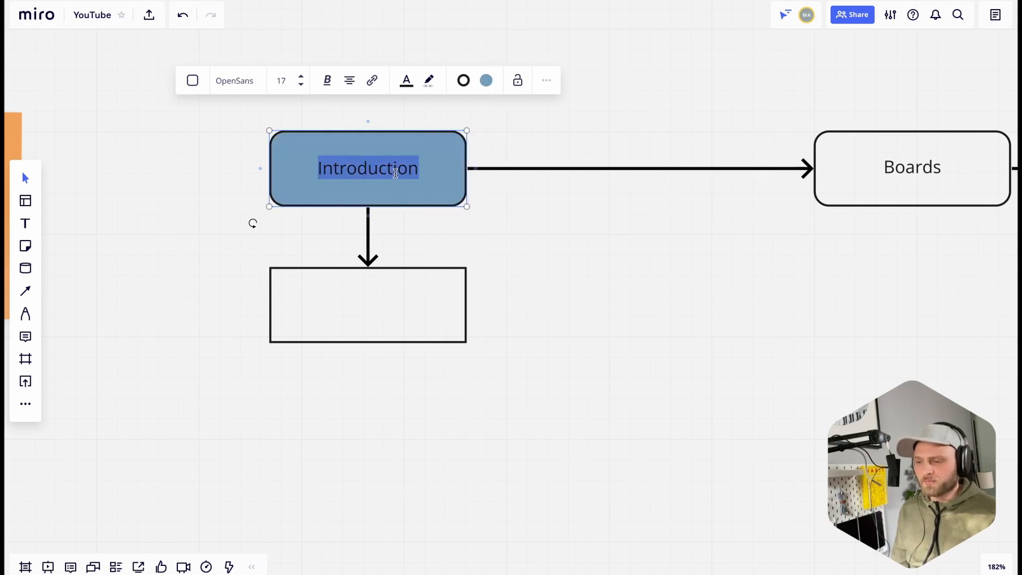
key("ctrl+b")
left_click(522, 221)
left_click(448, 177)
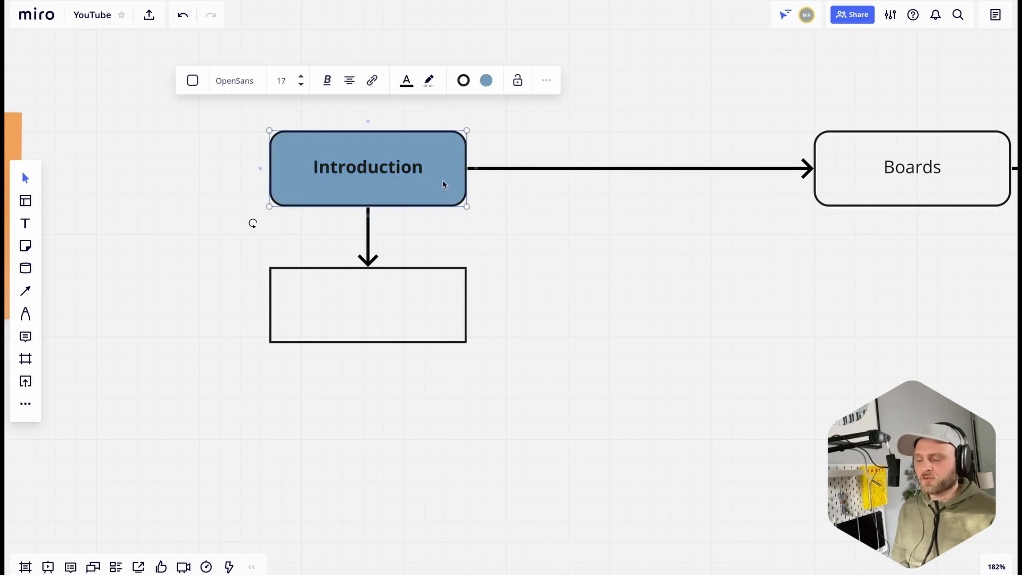
Copy the Introduction box's style and paste it onto the Boards and Menu boxes together.
left_click(547, 80)
left_click(561, 133)
scroll(482, 187, "right", 10)
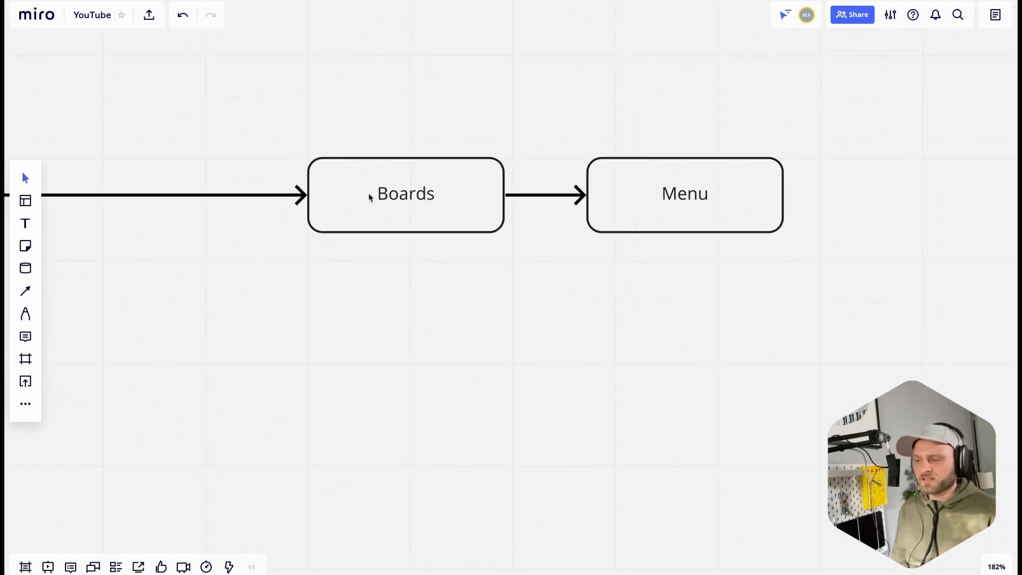
left_click(405, 169)
left_click(621, 165, "shift")
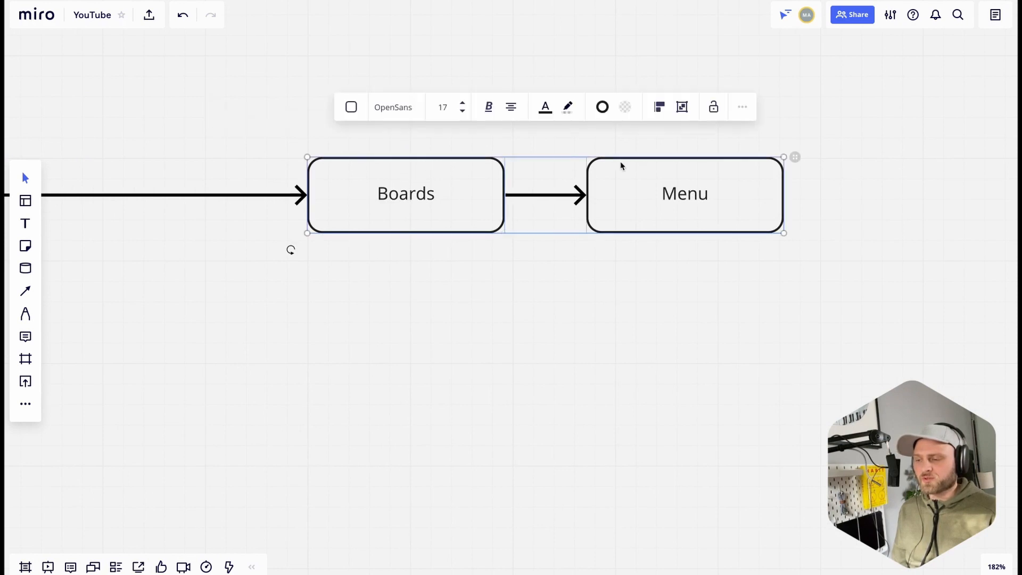
left_click(743, 114)
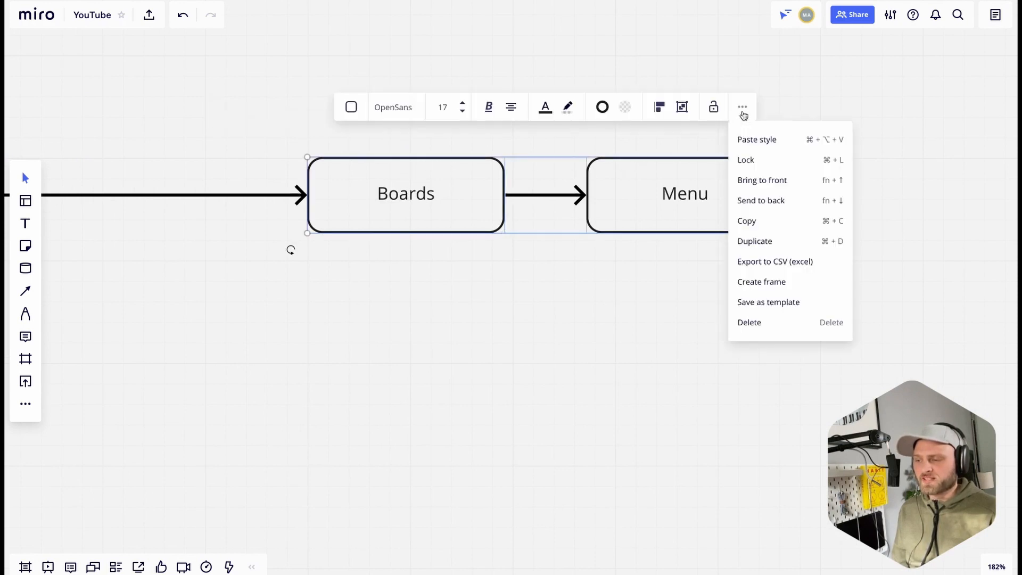
left_click(771, 140)
left_click(664, 252)
scroll(603, 247, "down", 5)
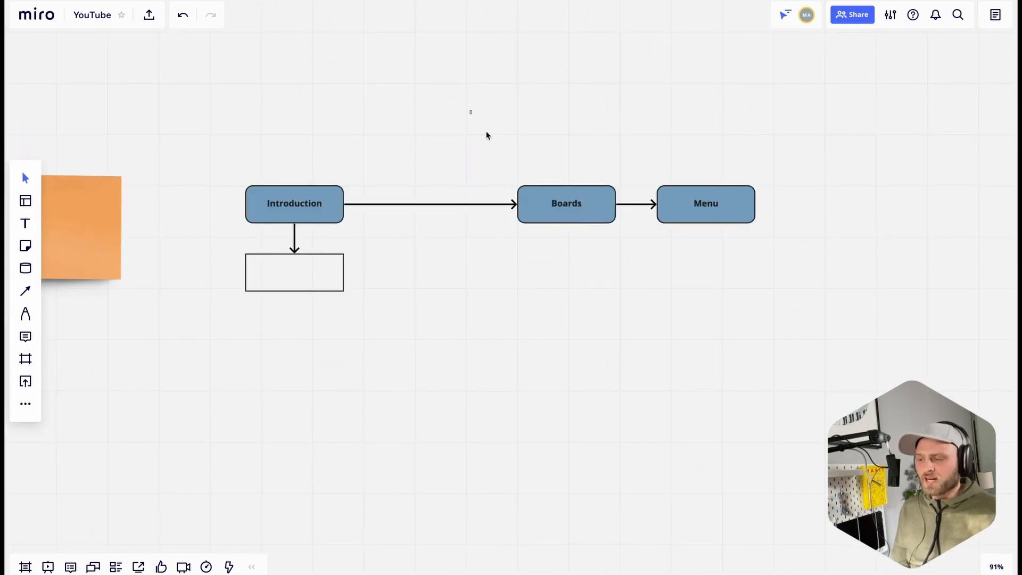
left_click_drag(470, 110, 796, 288)
left_click(479, 289)
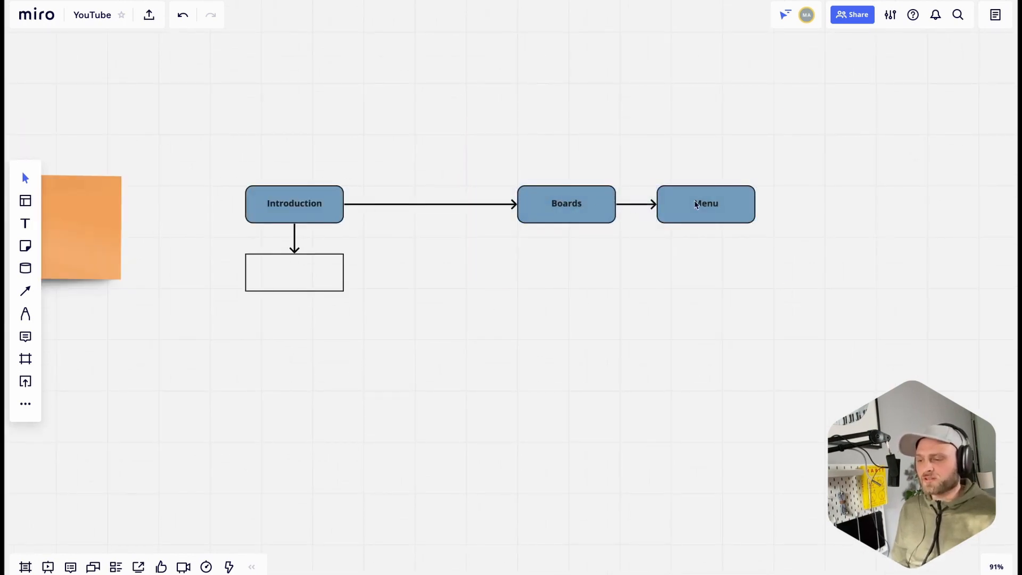
Enter "miro.com" as the text of the empty rectangle beneath Introduction.
scroll(388, 307, "up", 4)
left_click_drag(307, 302, 486, 326)
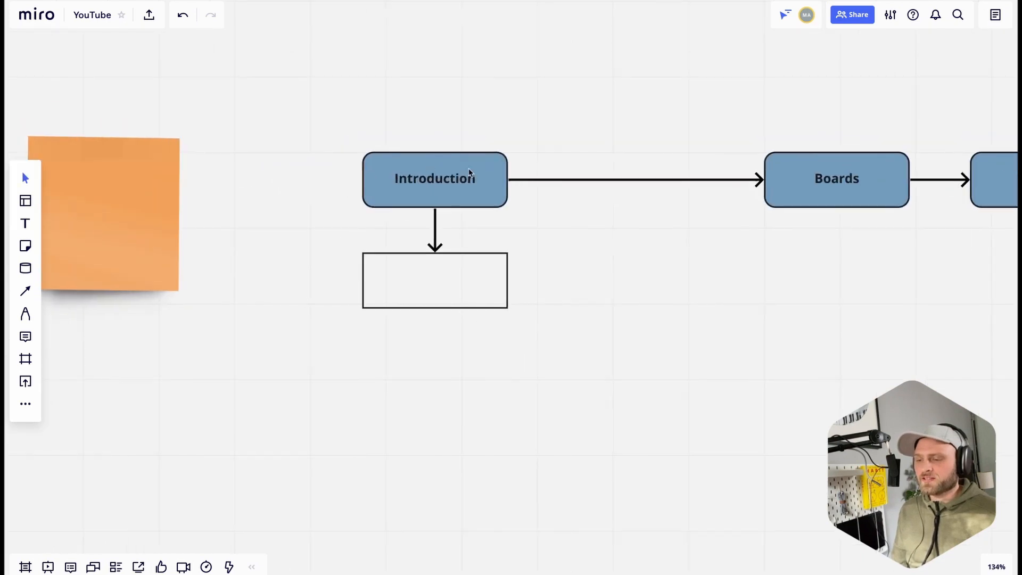
scroll(434, 313, "up", 1)
left_click(435, 287)
left_click(441, 278)
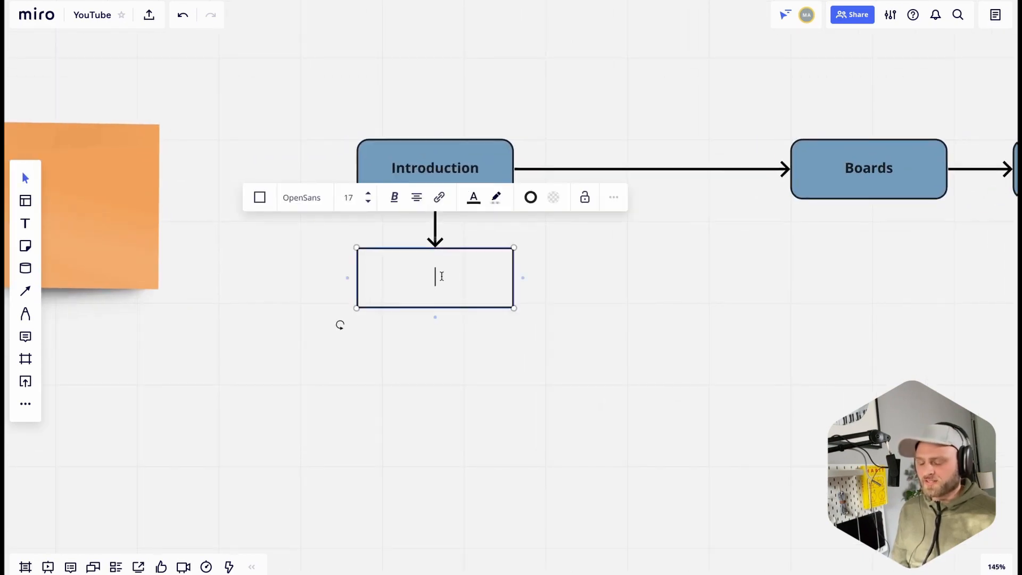
type("miro.com")
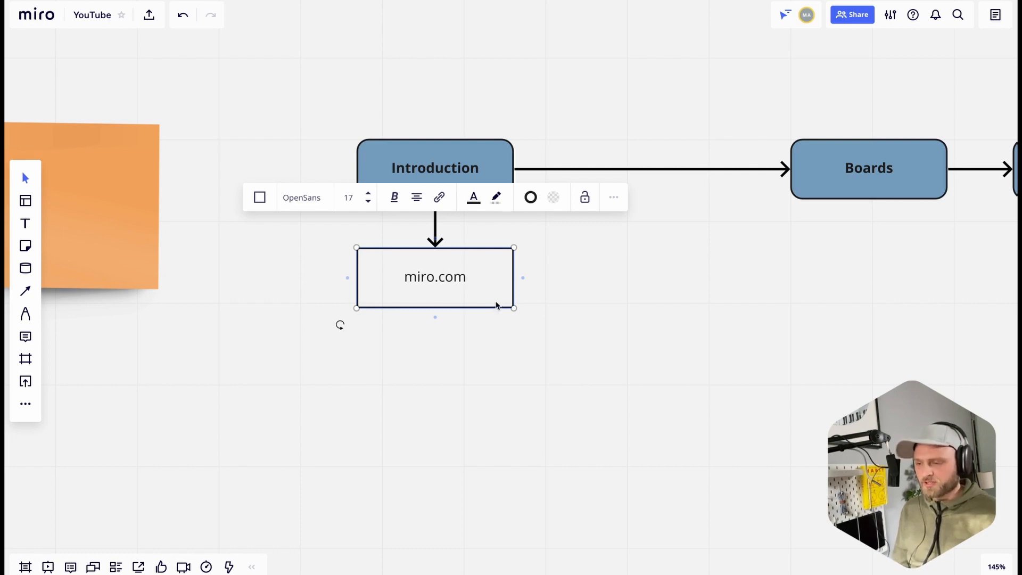
Duplicate the miro.com rectangle and place the copy directly beneath the Boards box.
left_click_drag(496, 305, 673, 305)
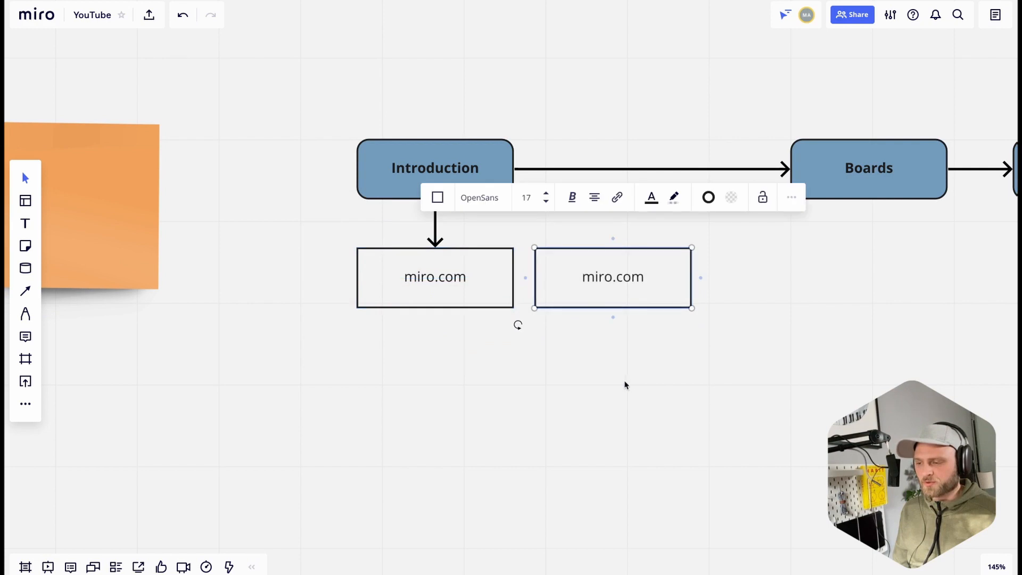
left_click(626, 384)
left_click_drag(595, 303, 852, 313)
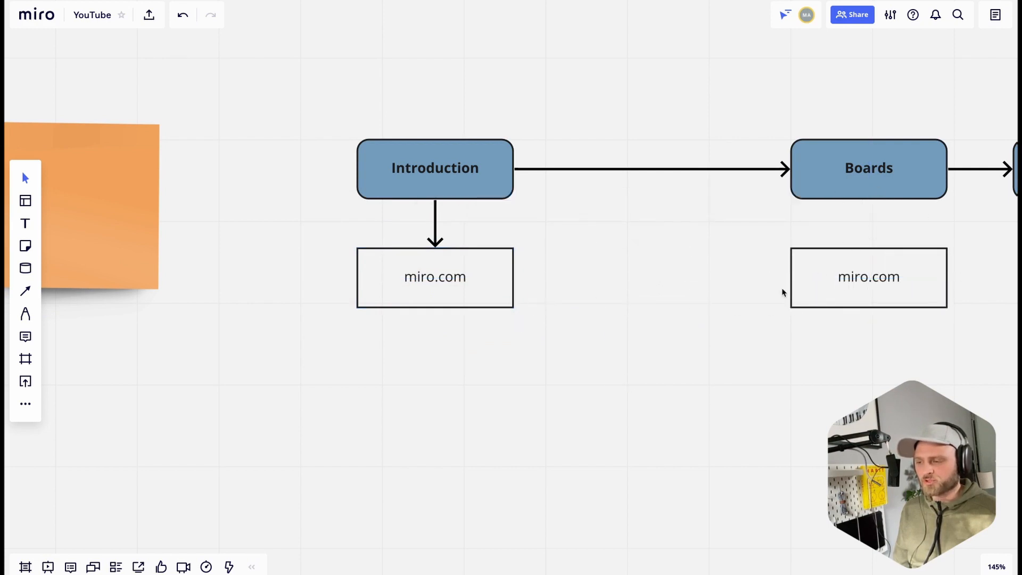
Add a downward arrow from the miro.com box under Introduction to a new matching rectangle reading "affiliate link".
left_click(453, 298)
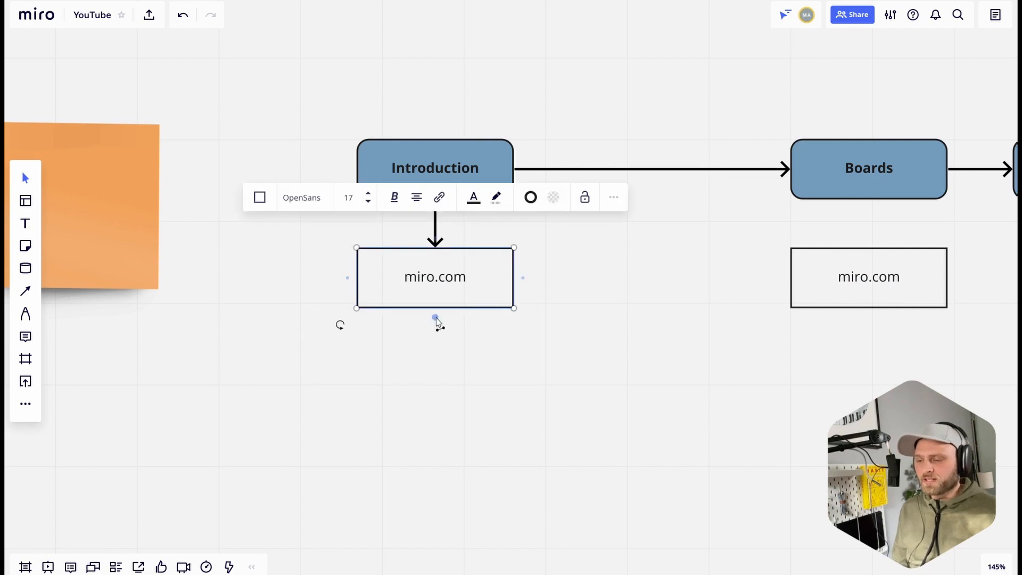
left_click_drag(436, 318, 437, 361)
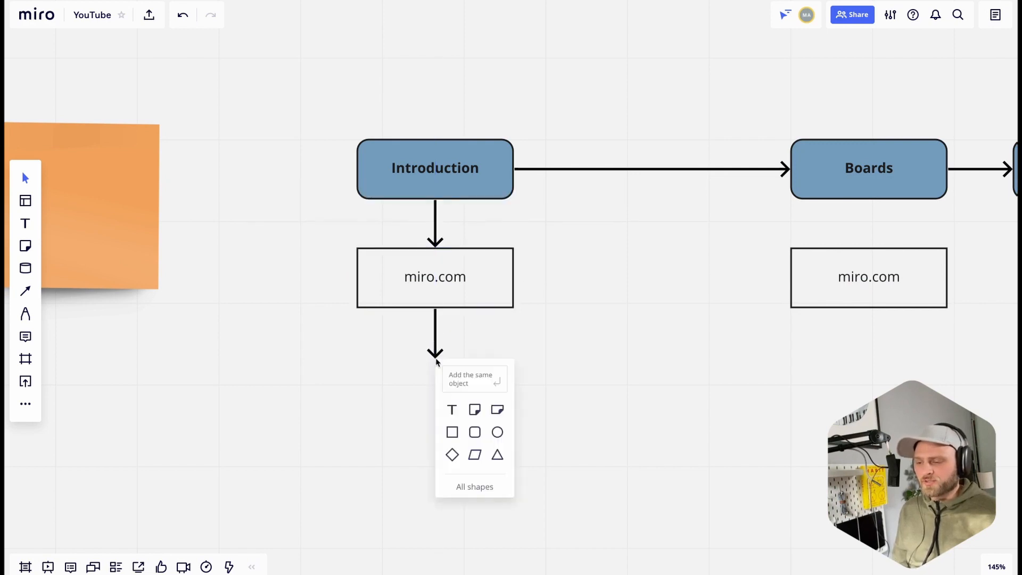
left_click(471, 381)
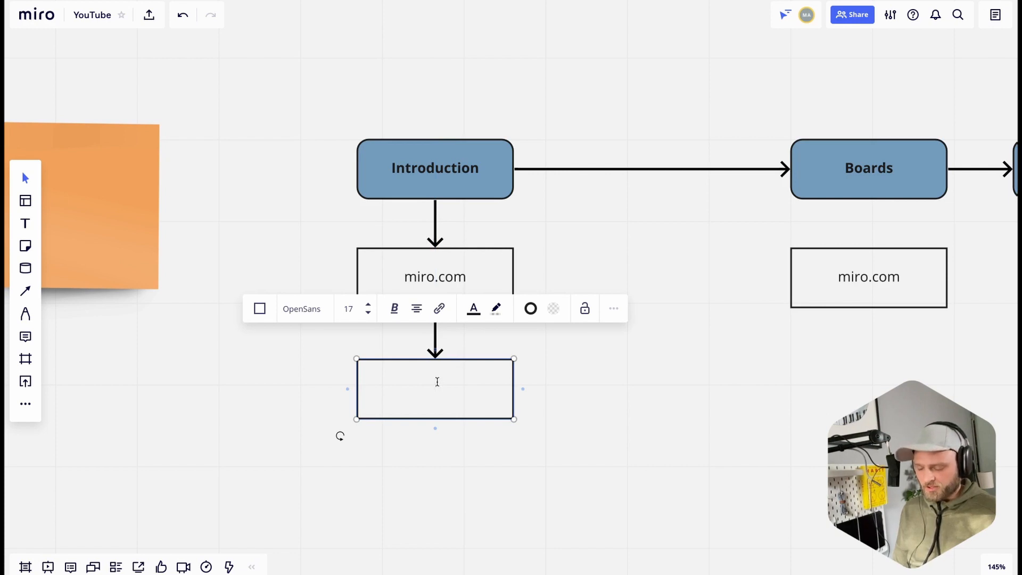
type("affiliate link")
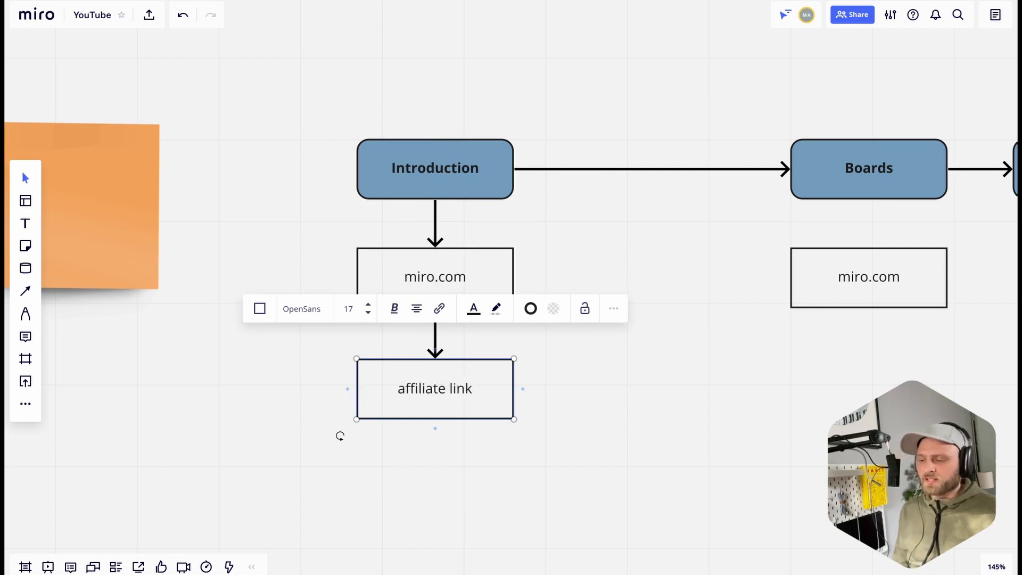
left_click(340, 436)
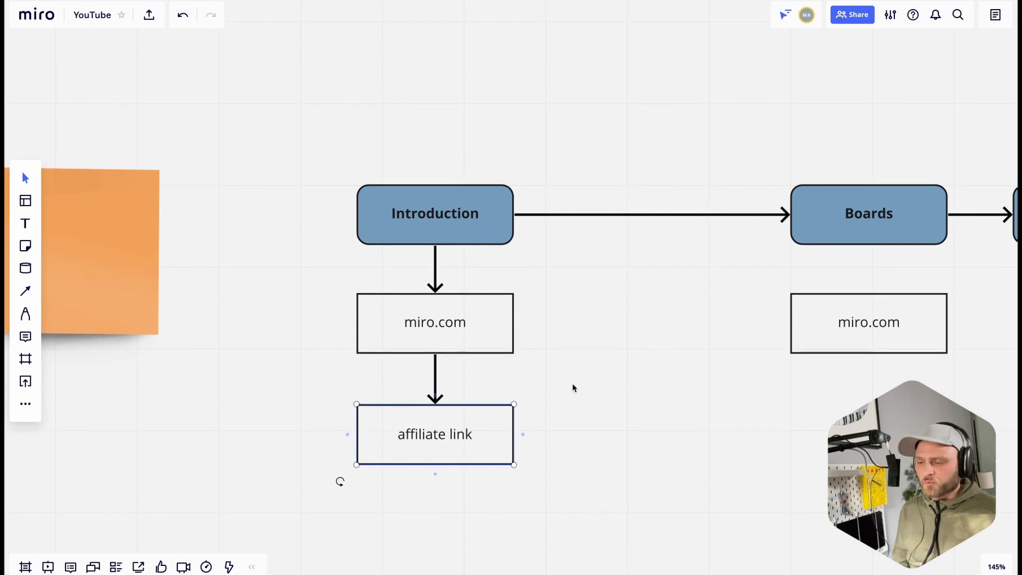
Add a downward arrow from the affiliate link box to a new matching rectangle reading "pricing".
scroll(541, 285, "down", 3)
left_click(389, 315)
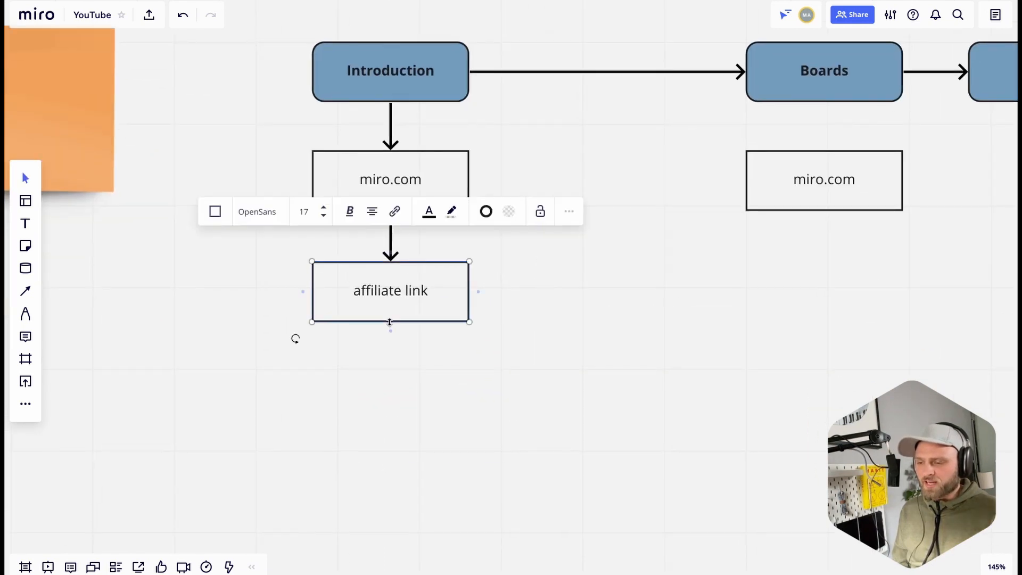
left_click_drag(391, 334, 390, 383)
left_click(400, 404)
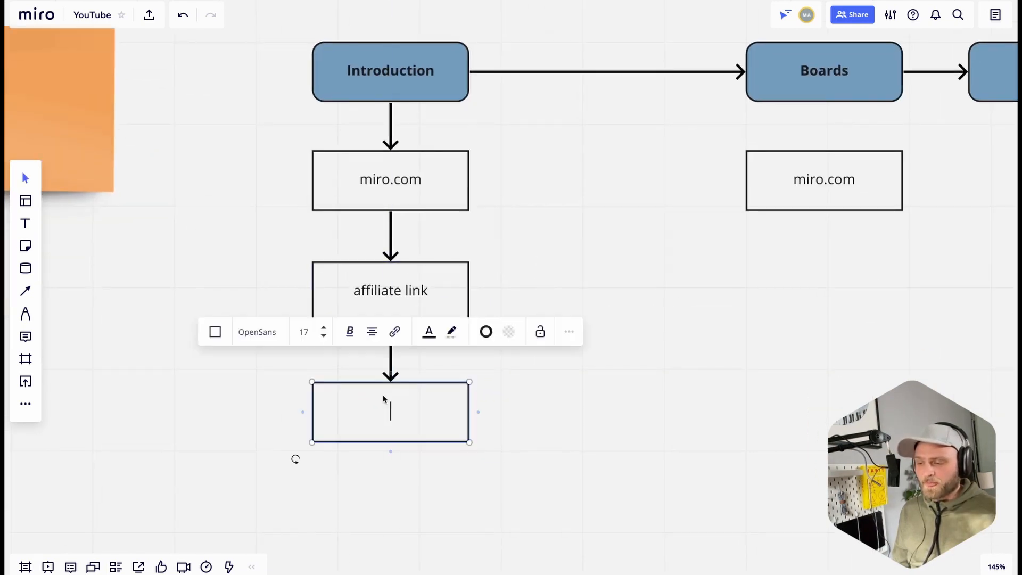
type("pricing")
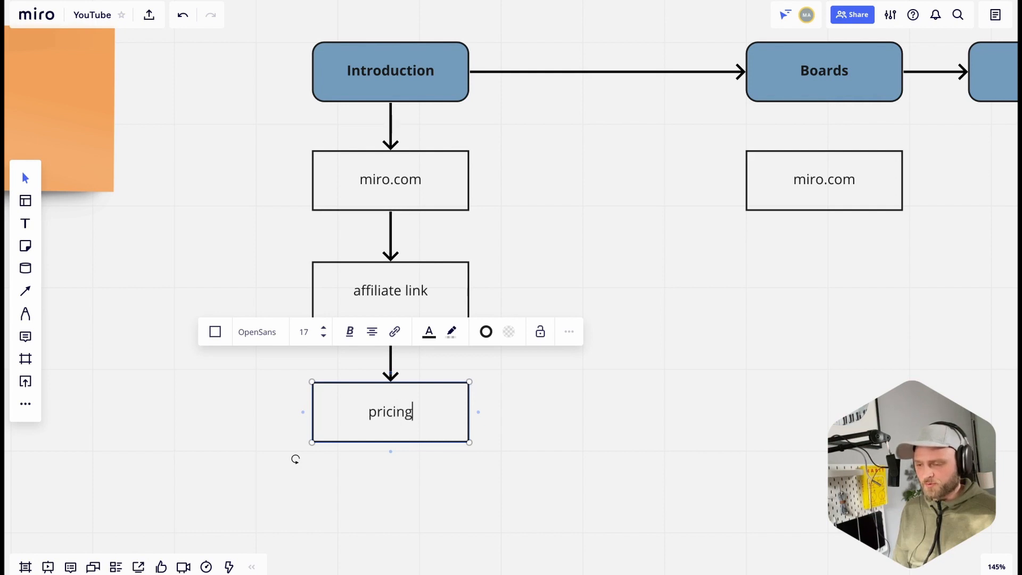
left_click(600, 446)
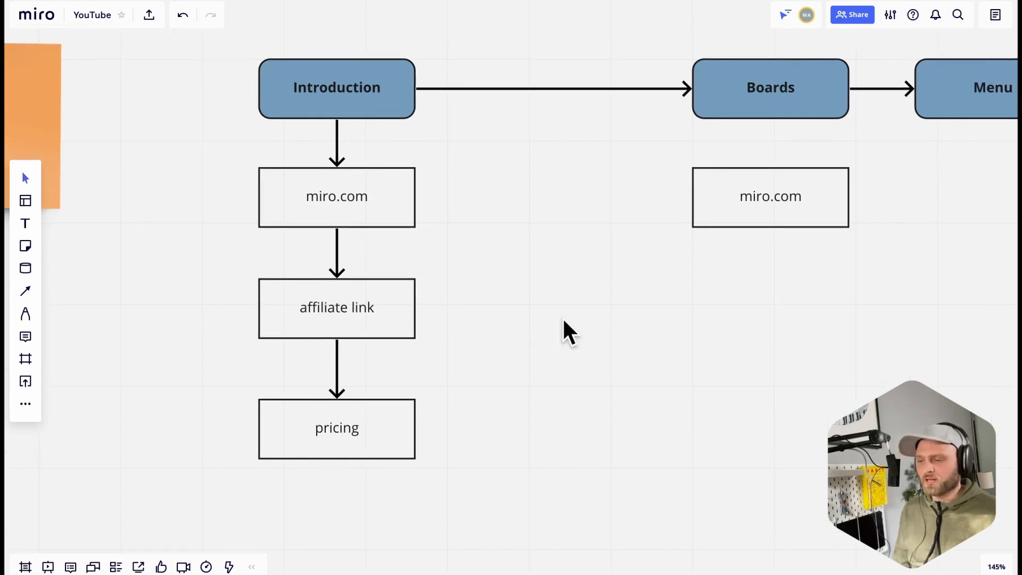
Select Boards, Menu and the rectangle beneath Boards together and move them closer to Introduction.
left_click_drag(463, 363, 376, 378)
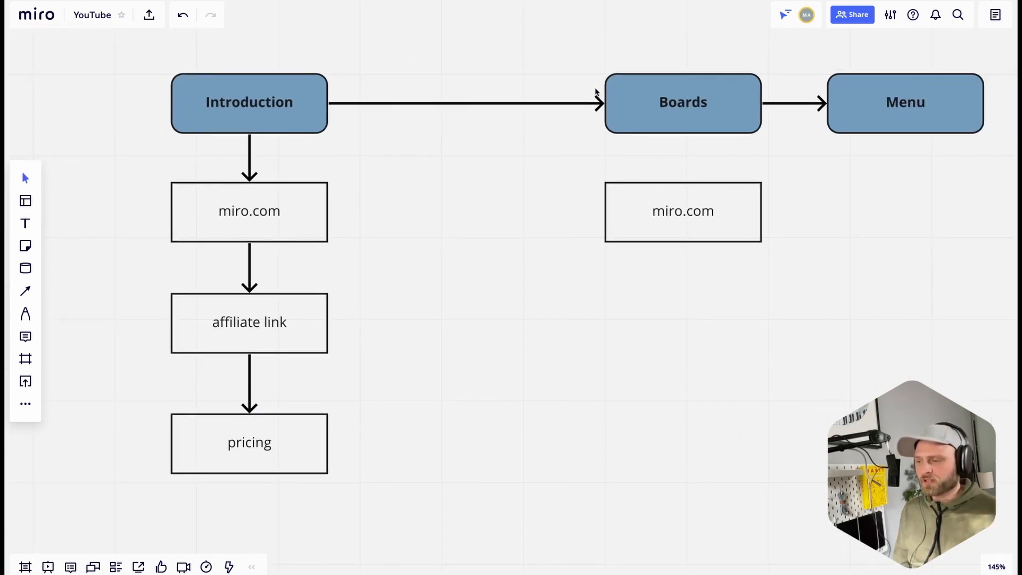
left_click_drag(548, 29, 955, 309)
left_click_drag(838, 106, 678, 107)
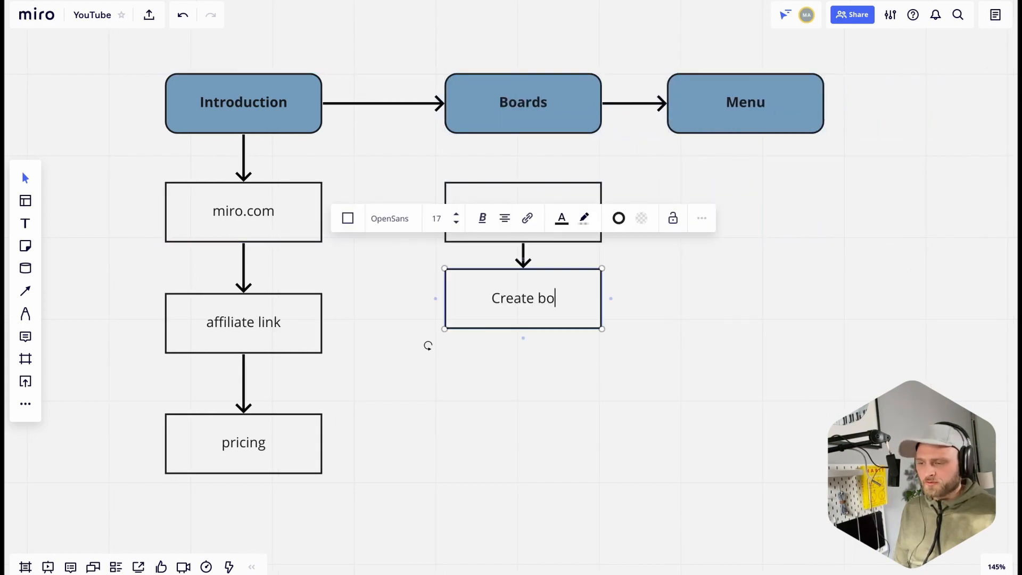
Complete the text "Create board" in the rectangle beneath the Free license - 3 boards box.
type("ard")
left_click(616, 414)
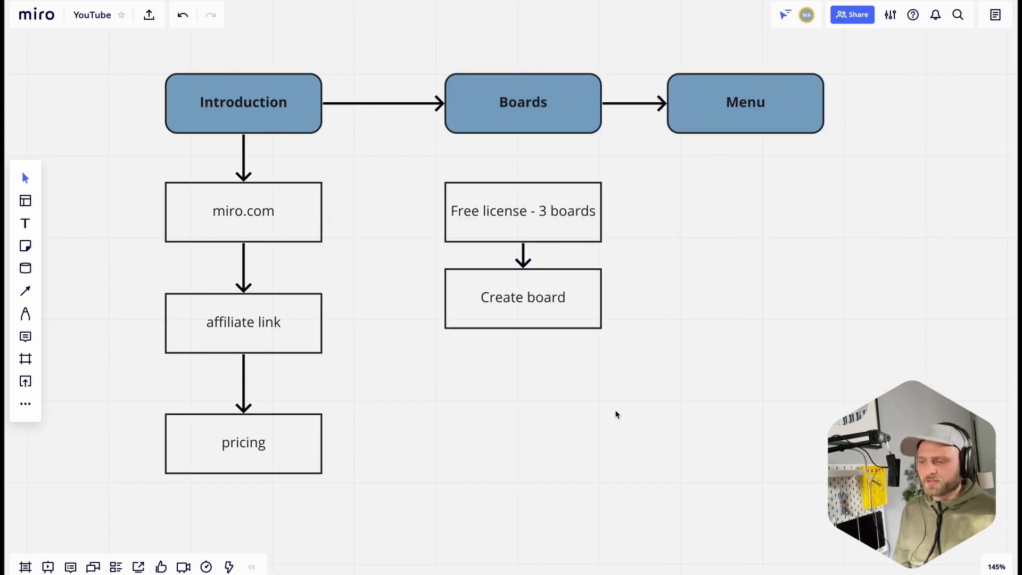
scroll(613, 286, "down", 3)
left_click_drag(714, 175, 773, 176)
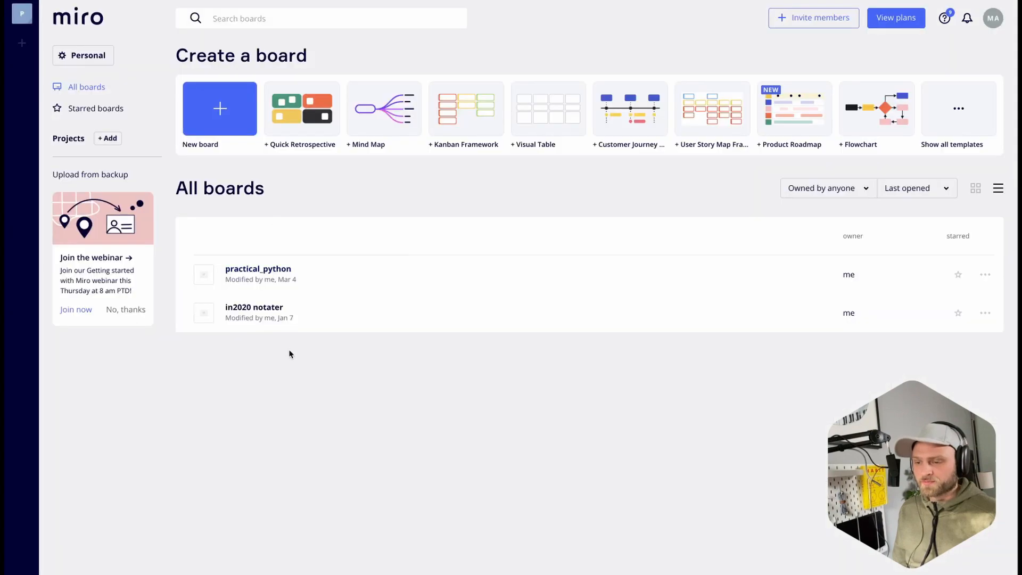
Open the in2020 notater board and examine the overview table in its Case Studies frame across all columns.
left_click(258, 311)
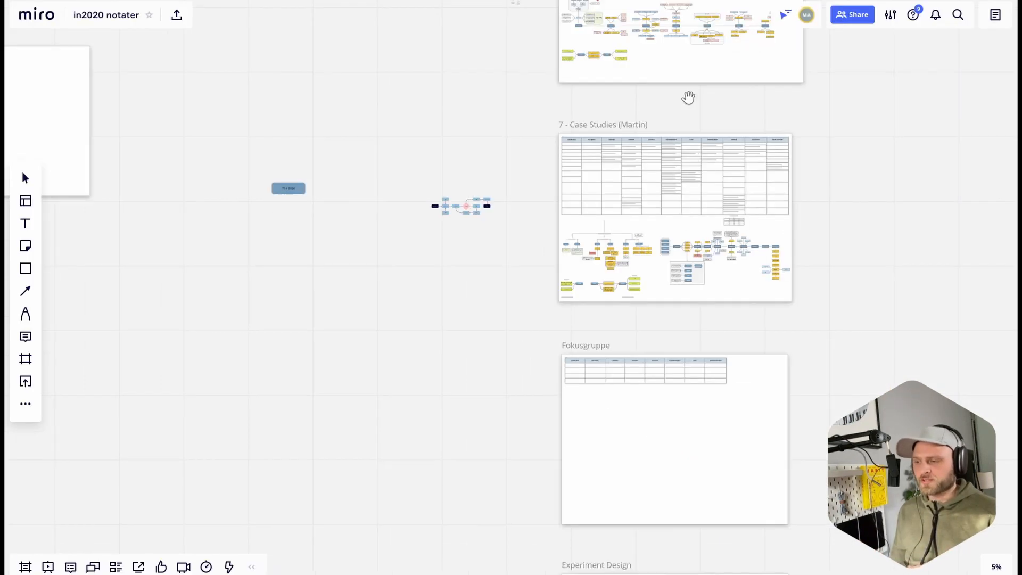
scroll(665, 192, "up", 10)
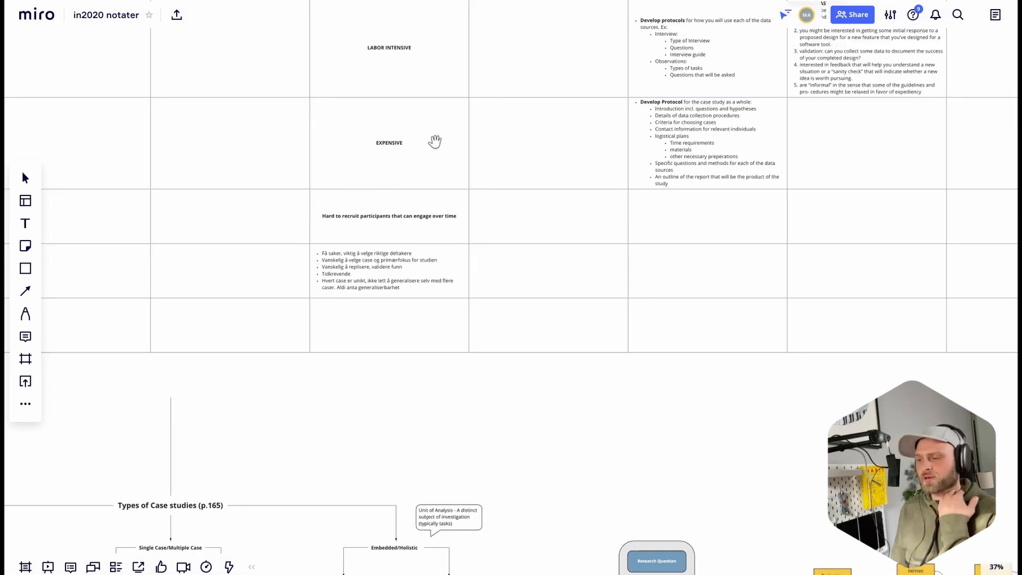
left_click_drag(434, 141, 773, 481)
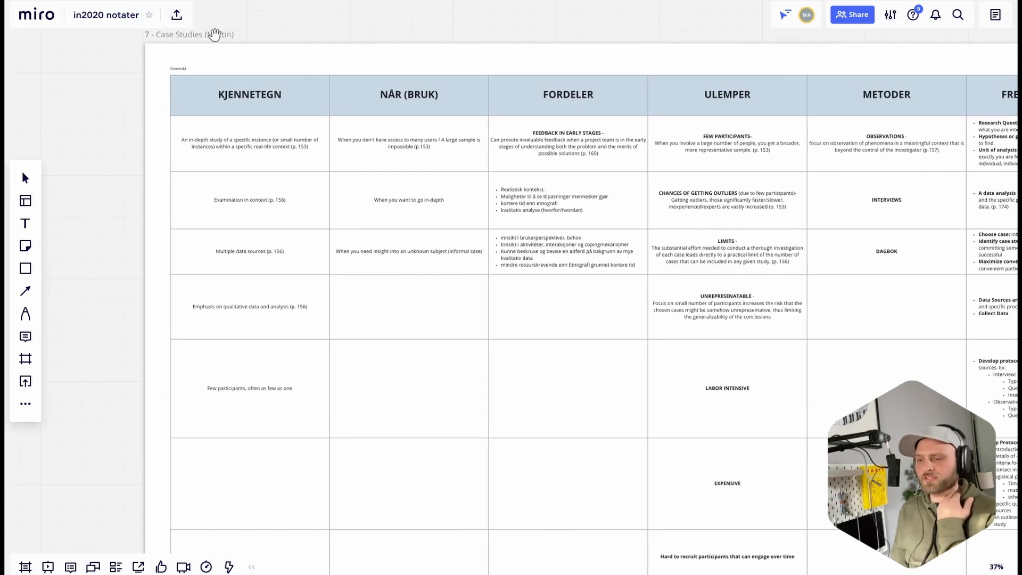
scroll(270, 130, "right", 5)
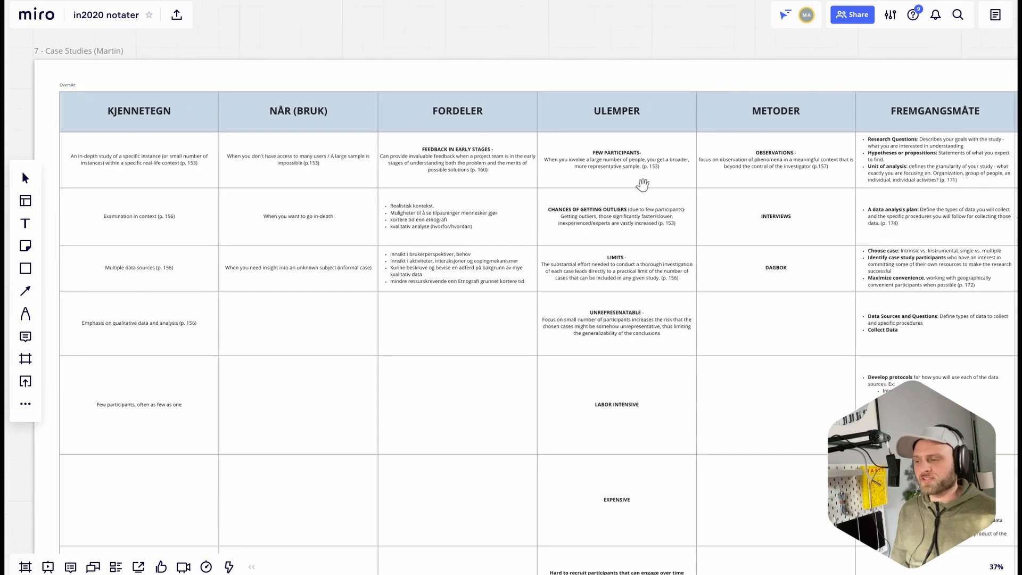
scroll(498, 191, "right", 7)
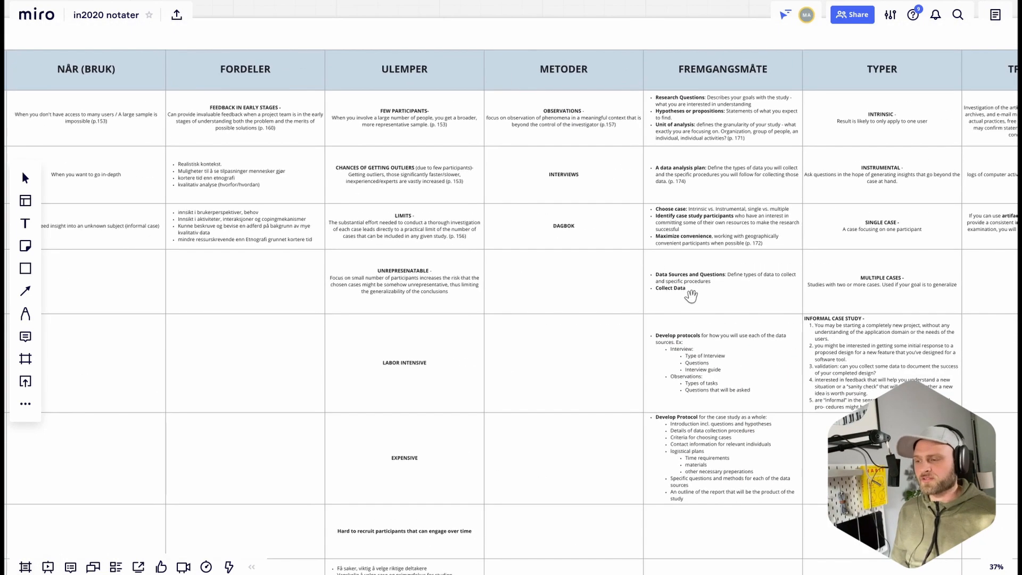
scroll(691, 296, "right", 10)
scroll(548, 335, "right", 7)
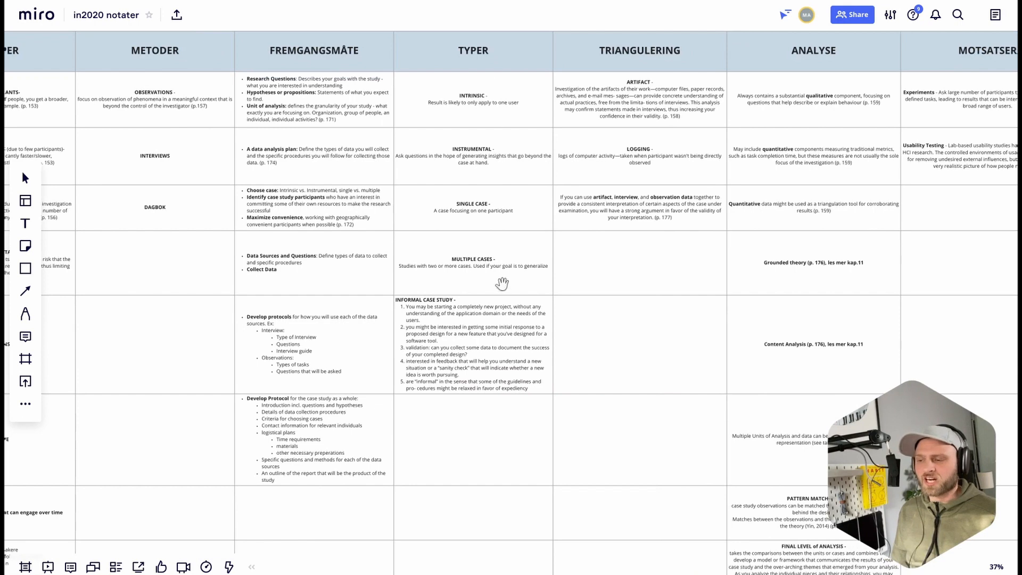
scroll(529, 308, "down", 5)
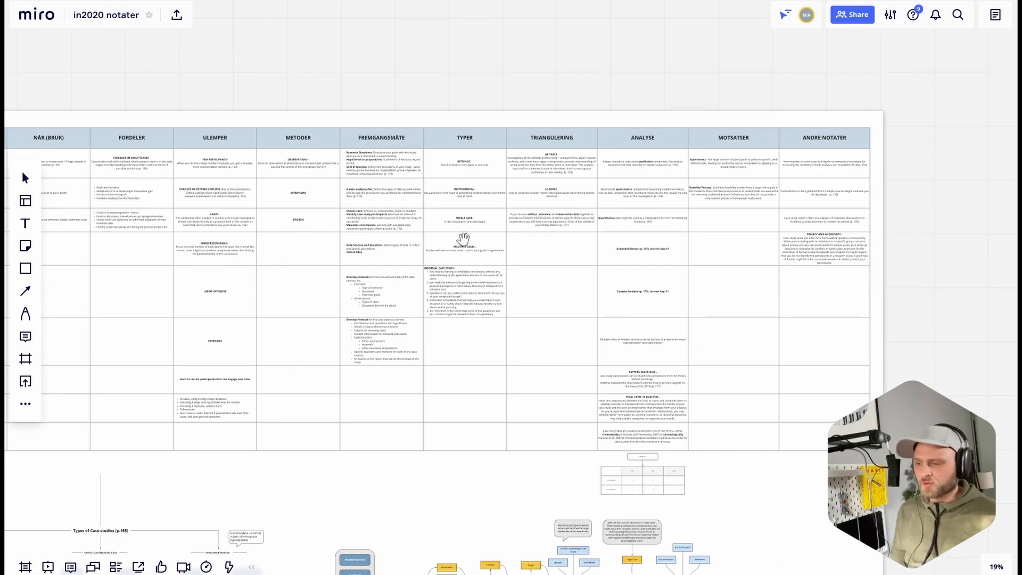
Examine the case study flowchart below the table, from the Research Question group through Choose Type and Choose Case.
left_click_drag(374, 395, 667, 113)
left_click_drag(540, 295, 637, 260)
left_click_drag(743, 296, 277, 302)
scroll(277, 302, "up", 10)
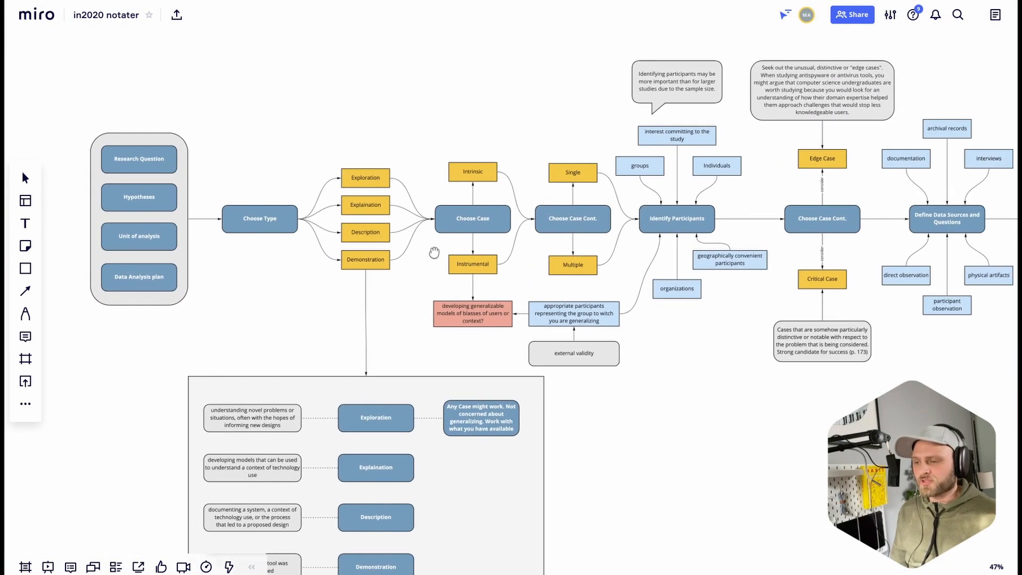
left_click_drag(417, 211, 486, 208)
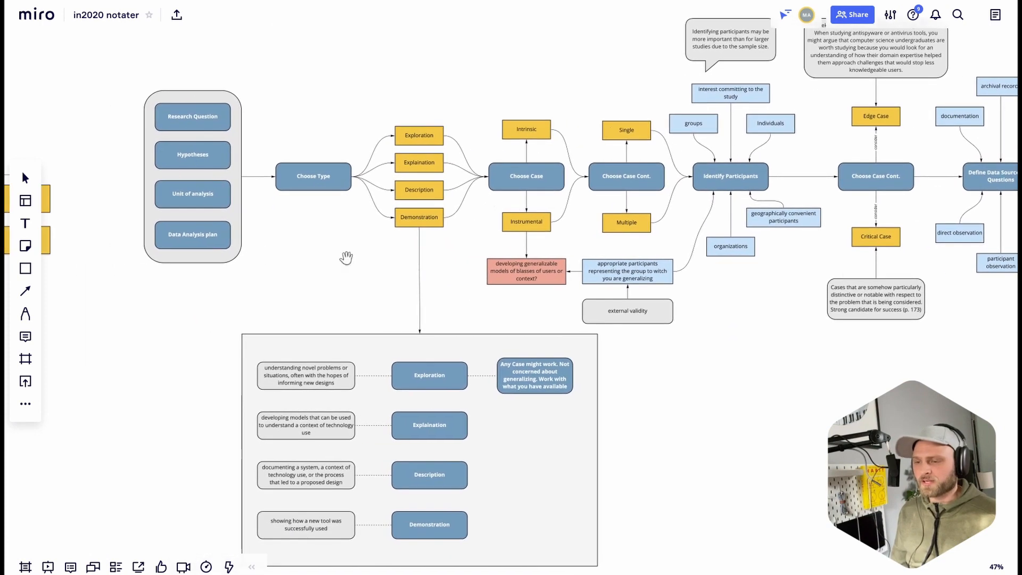
scroll(305, 273, "up", 5)
left_click_drag(306, 271, 540, 434)
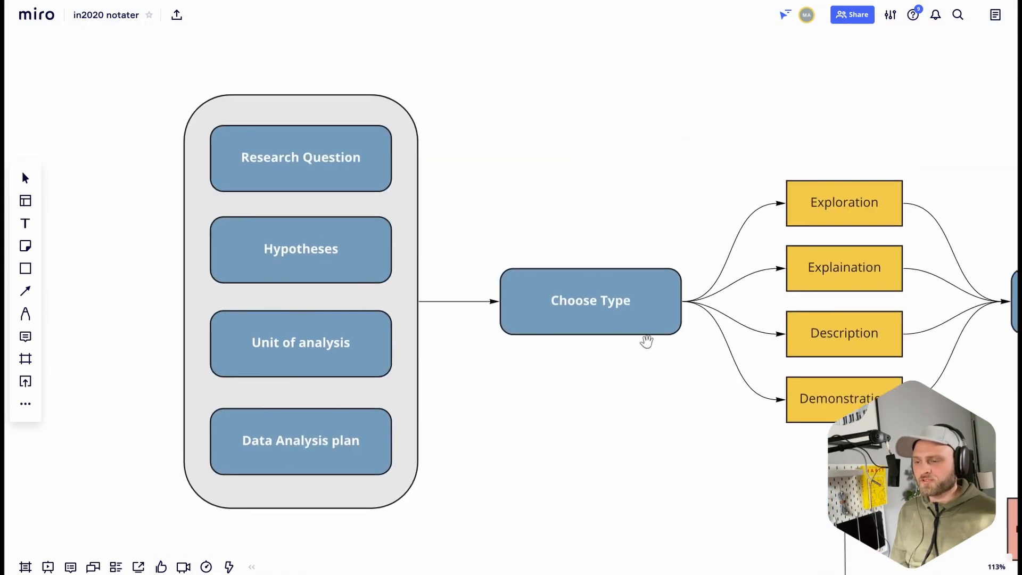
scroll(586, 393, "down", 3)
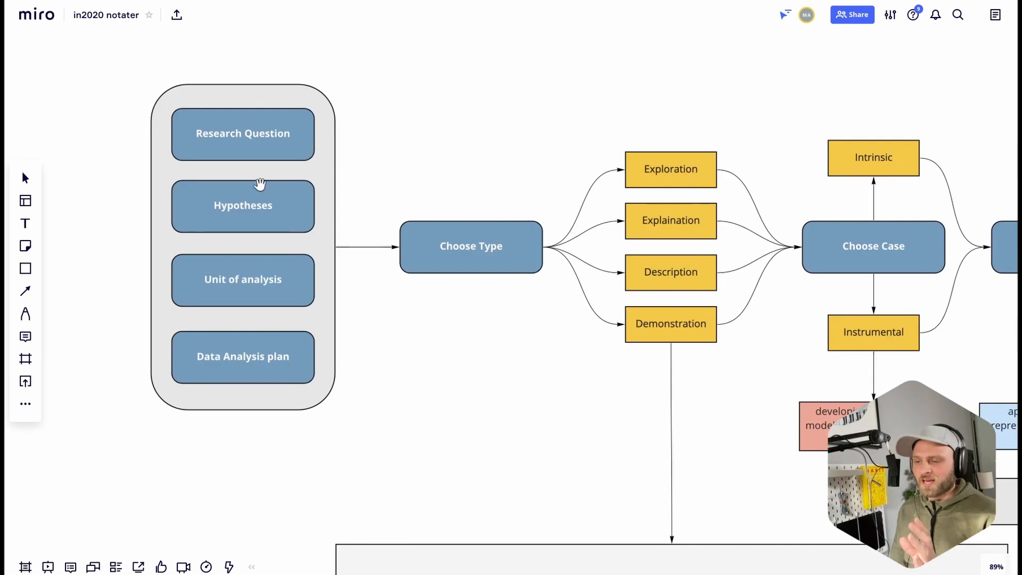
left_click_drag(505, 356, 349, 306)
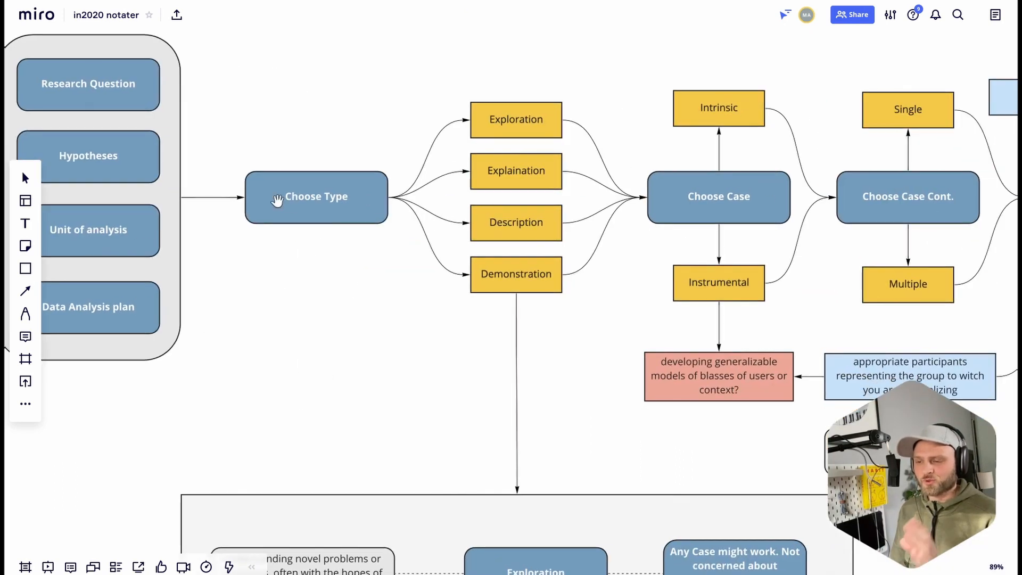
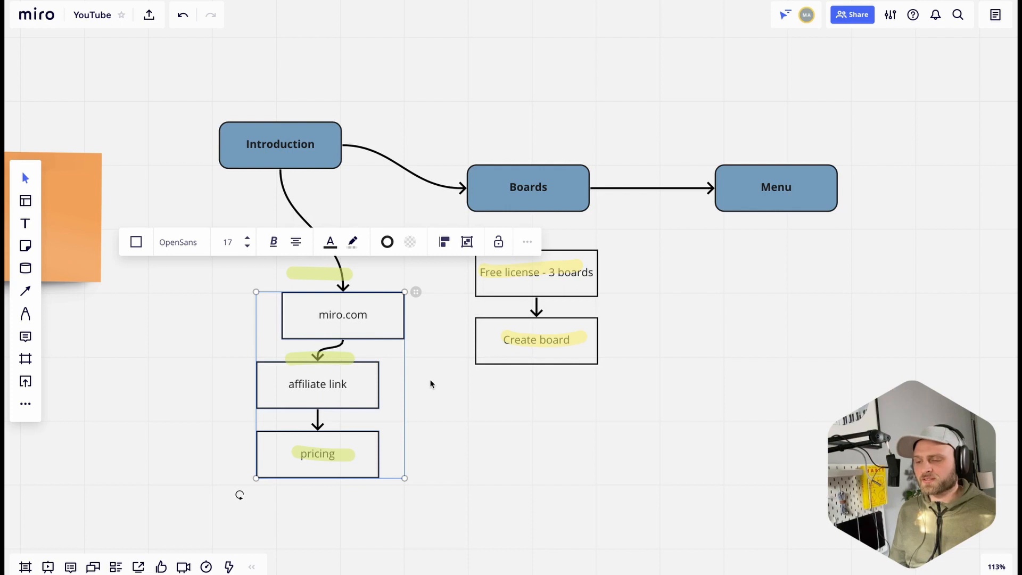
Move the Introduction box down in line with Boards so the arrow between them runs straight.
left_click(429, 380)
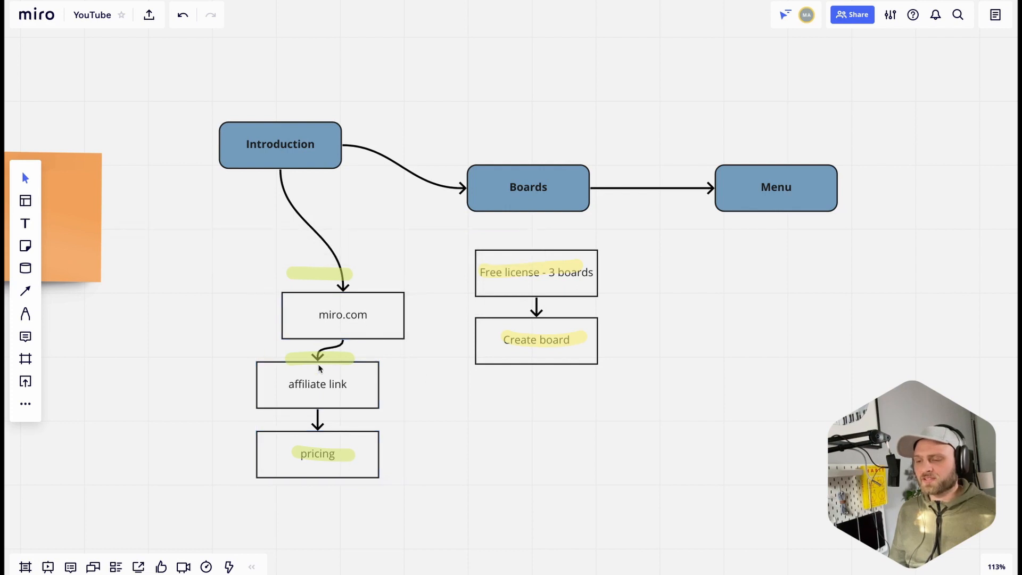
left_click(332, 164)
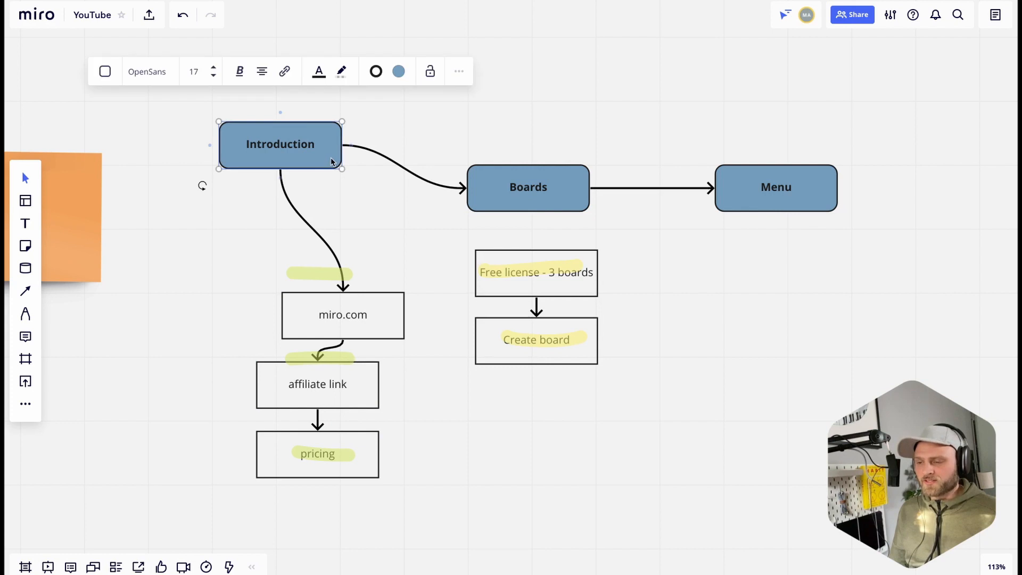
left_click(330, 162)
left_click_drag(331, 168, 325, 202)
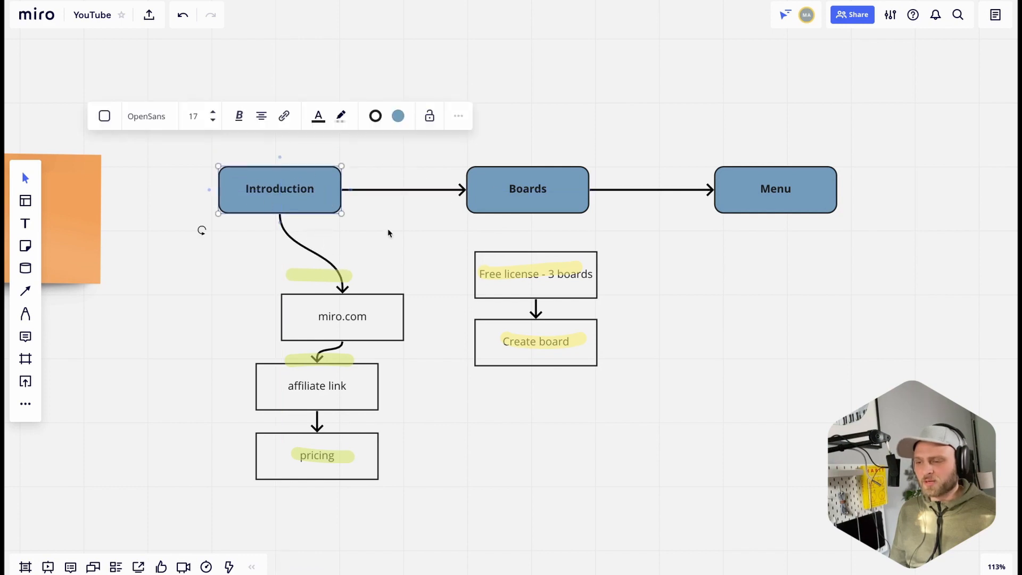
Left-align the miro.com, affiliate link and pricing boxes and move them together so they are centred beneath Introduction.
left_click_drag(362, 266, 361, 464)
left_click(394, 331)
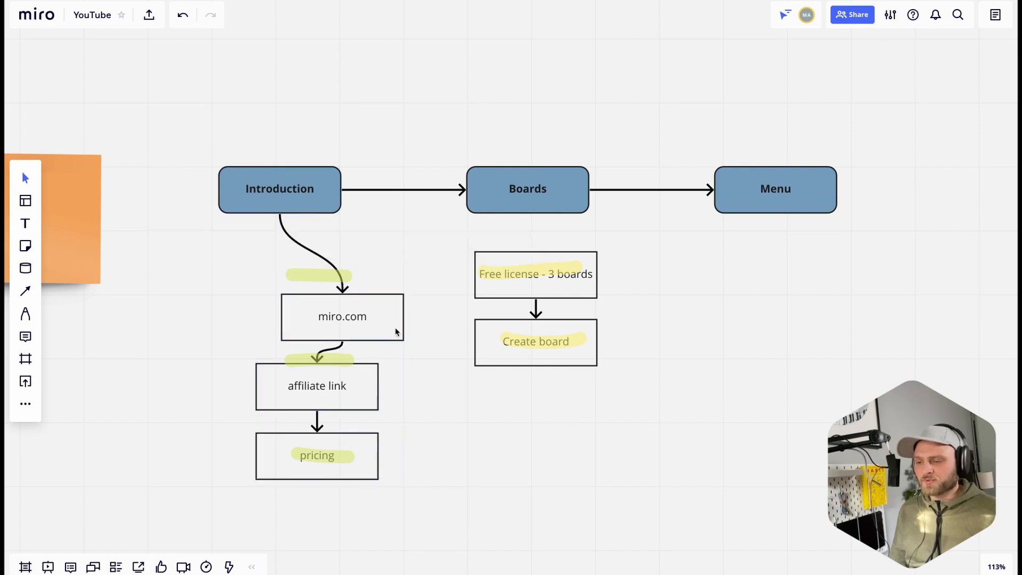
key("ctrl+z")
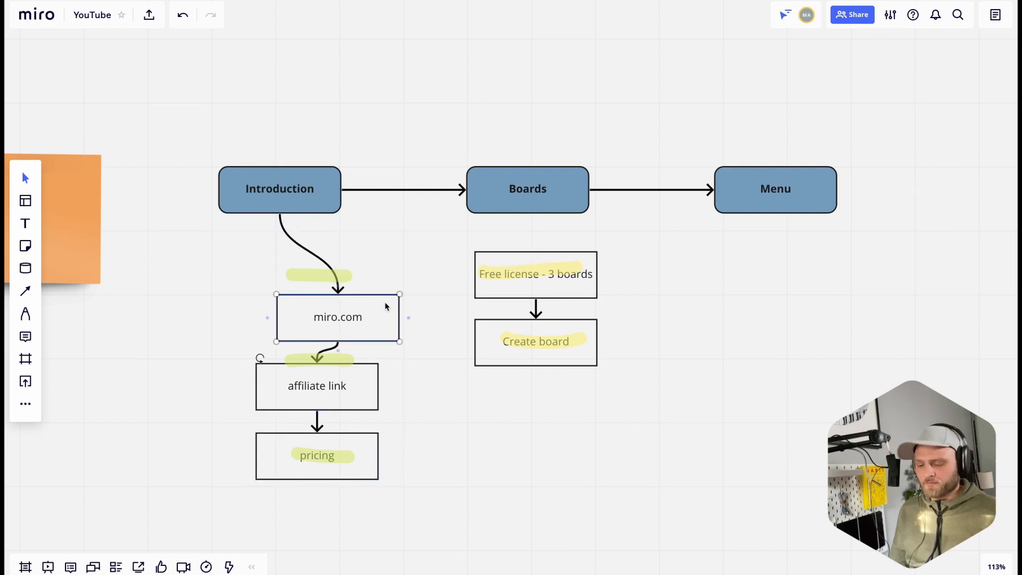
left_click(388, 331)
left_click(374, 396, "shift")
left_click(374, 456, "shift")
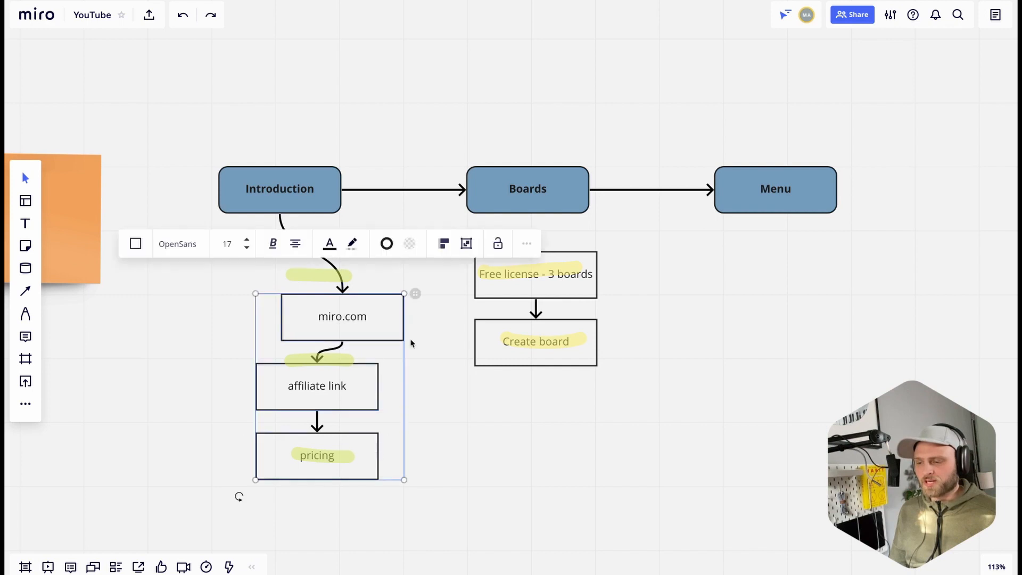
left_click(437, 251)
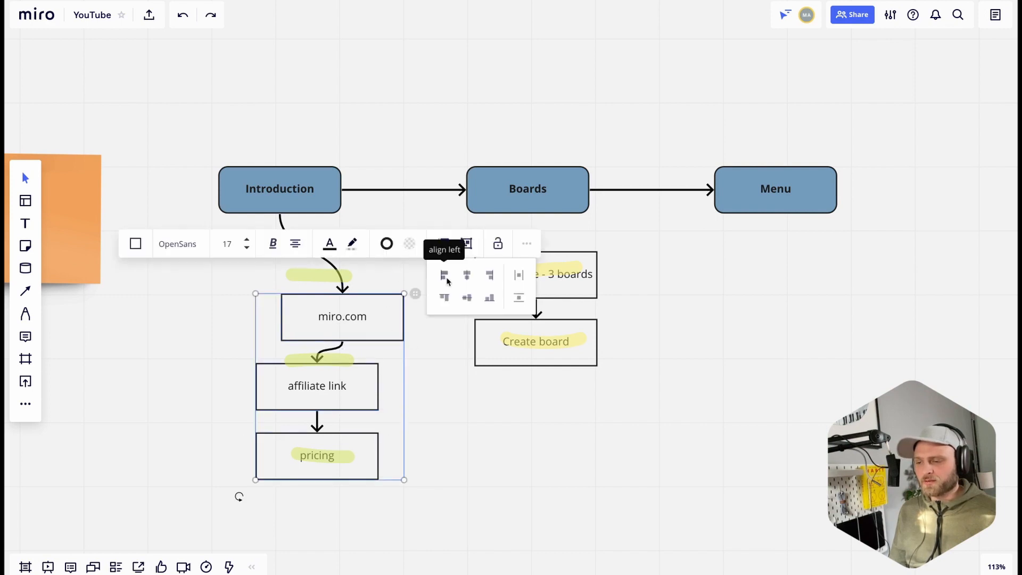
left_click(446, 277)
left_click_drag(372, 338, 334, 339)
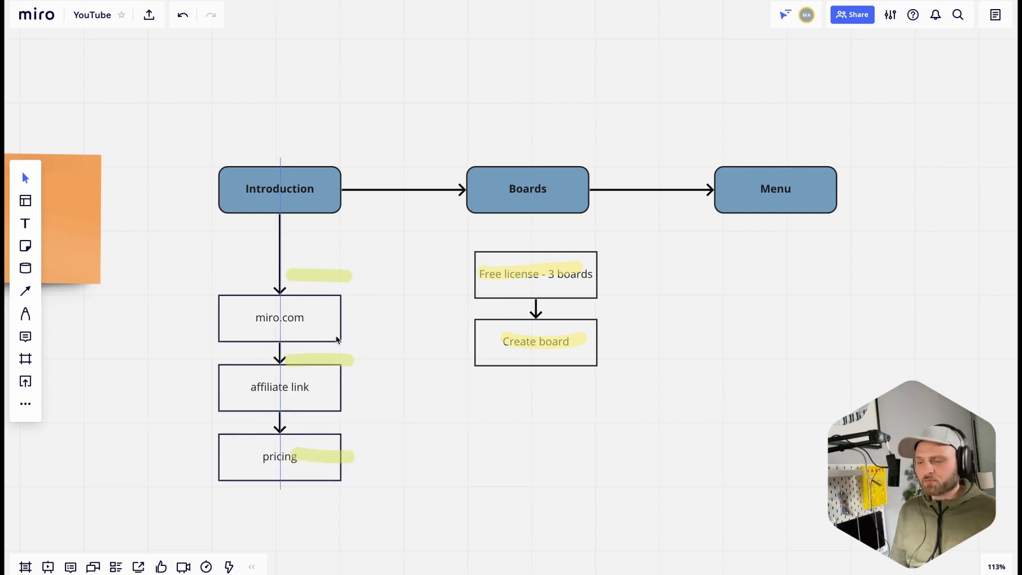
Move the three green highlights back over the texts miro.com, affiliate link and pricing.
left_click(349, 277)
left_click(345, 356, "shift")
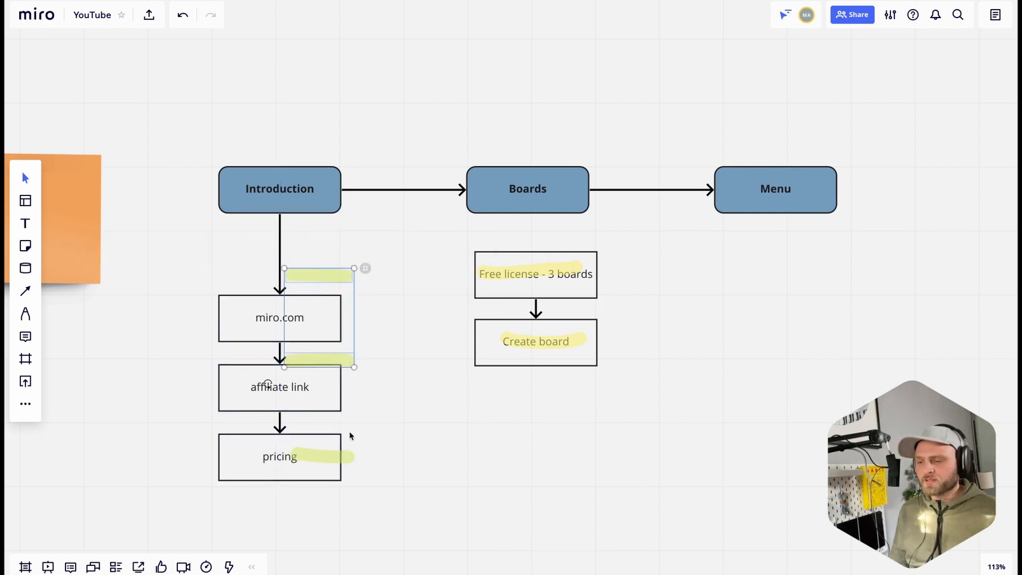
left_click(348, 457, "shift")
left_click_drag(348, 457, 306, 461)
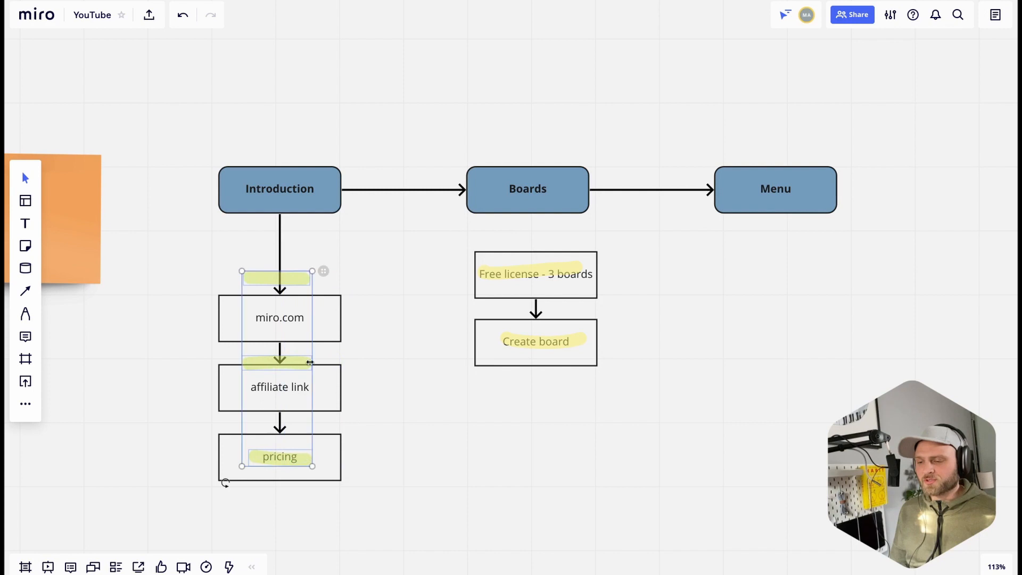
left_click(361, 346)
left_click_drag(311, 357, 299, 391)
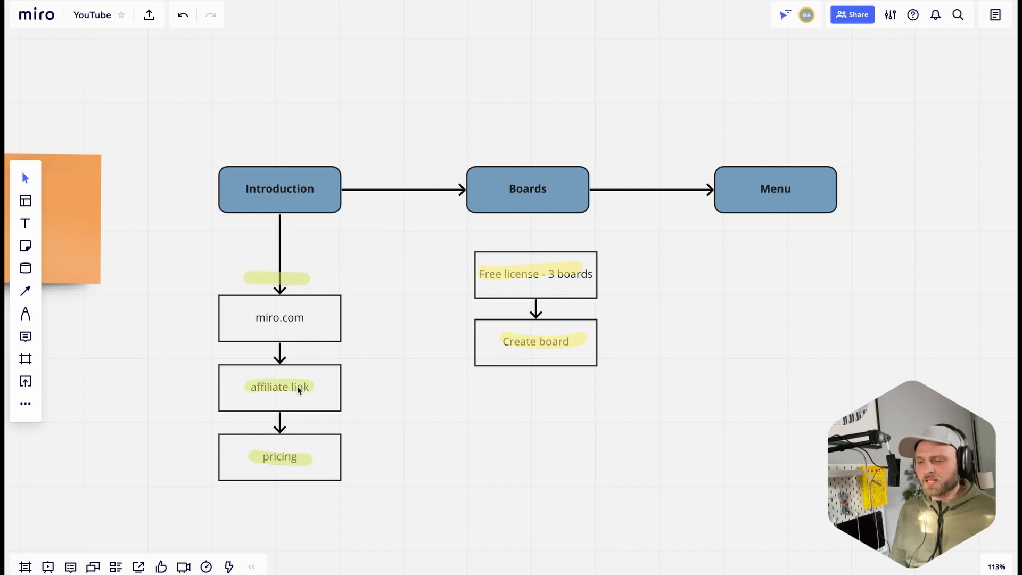
left_click(301, 283)
left_click_drag(301, 282, 306, 324)
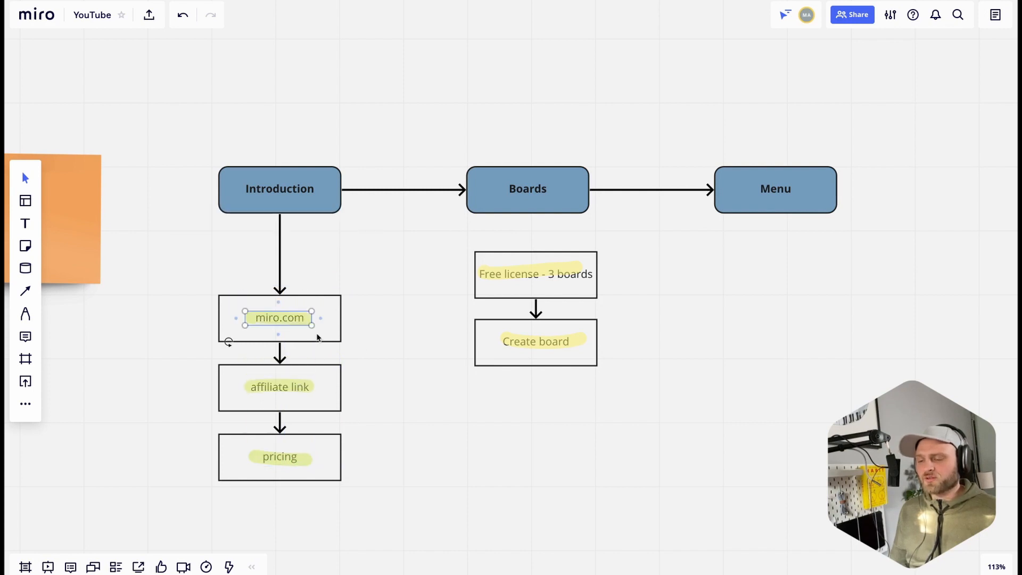
left_click(419, 352)
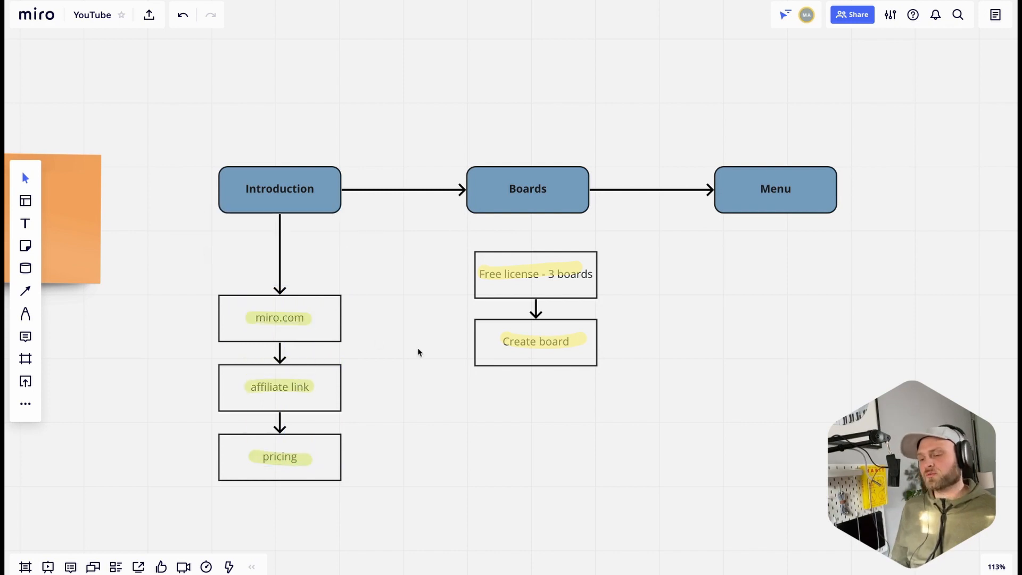
Try moving the miro.com box and its green highlight one after the other toward Boards, and undo the moves.
left_click(338, 300)
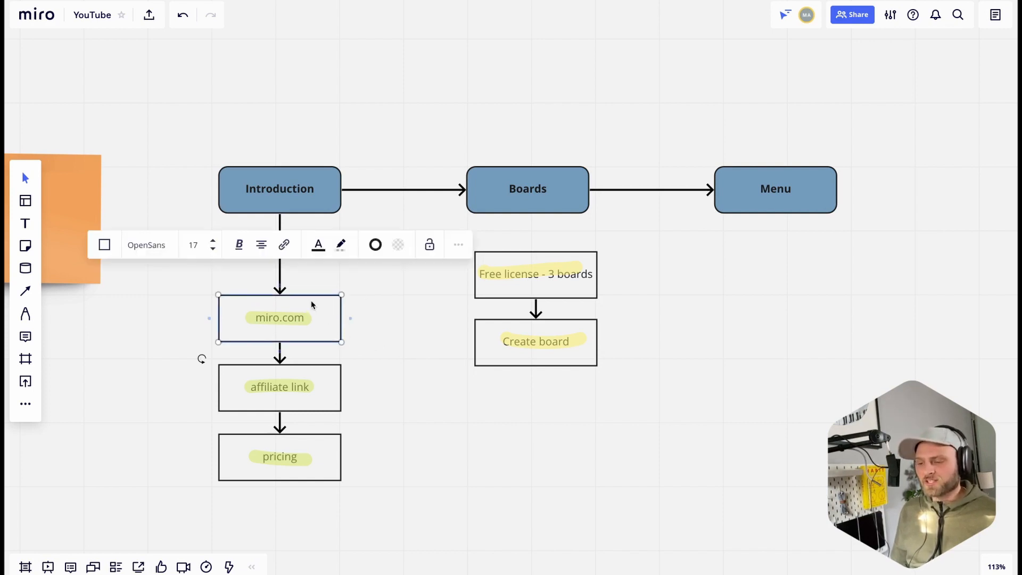
left_click_drag(312, 304, 407, 266)
left_click(290, 317)
left_click_drag(290, 318, 365, 286)
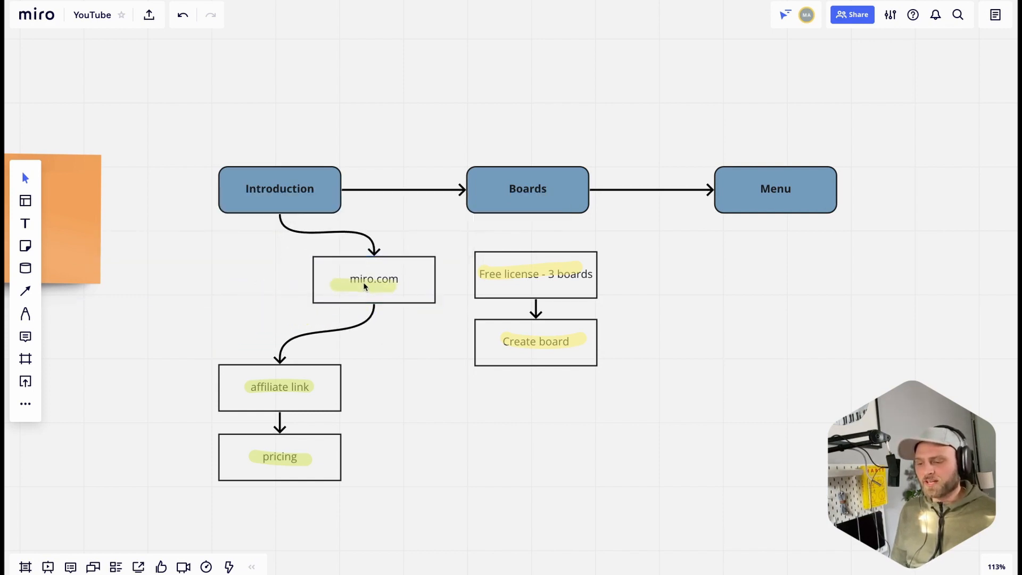
left_click(392, 283)
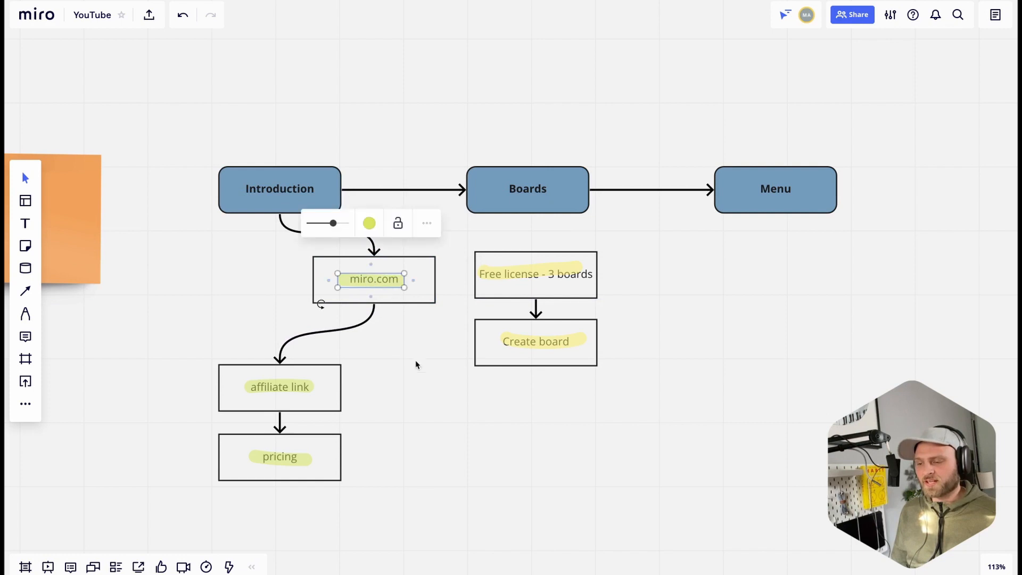
key("ctrl+z")
key("ctrl+z")
Select the miro.com box, its highlight and connected arrow together, try moving them down, and undo the move.
left_click_drag(392, 273, 208, 365)
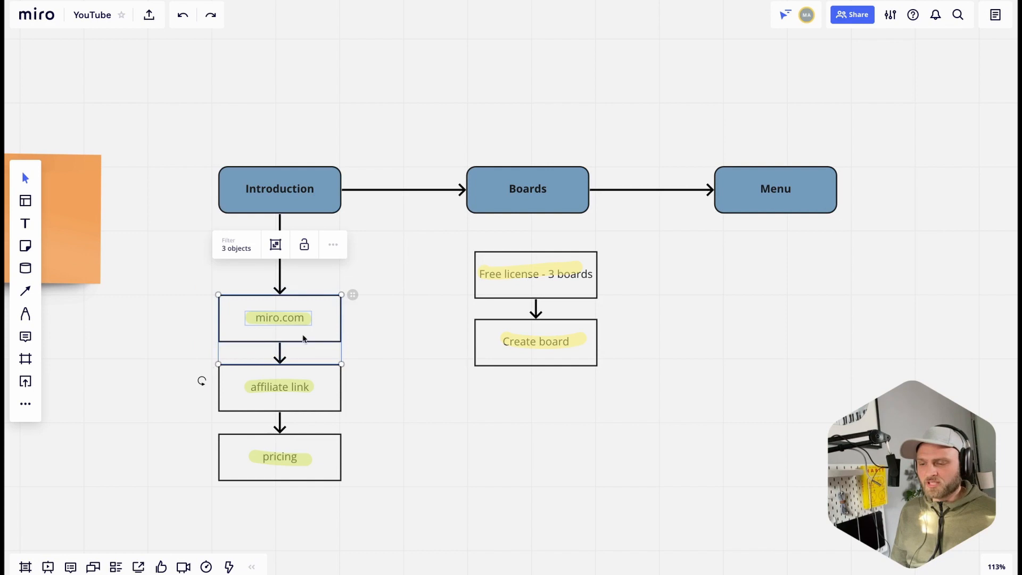
left_click_drag(303, 339, 311, 392)
key("ctrl+z")
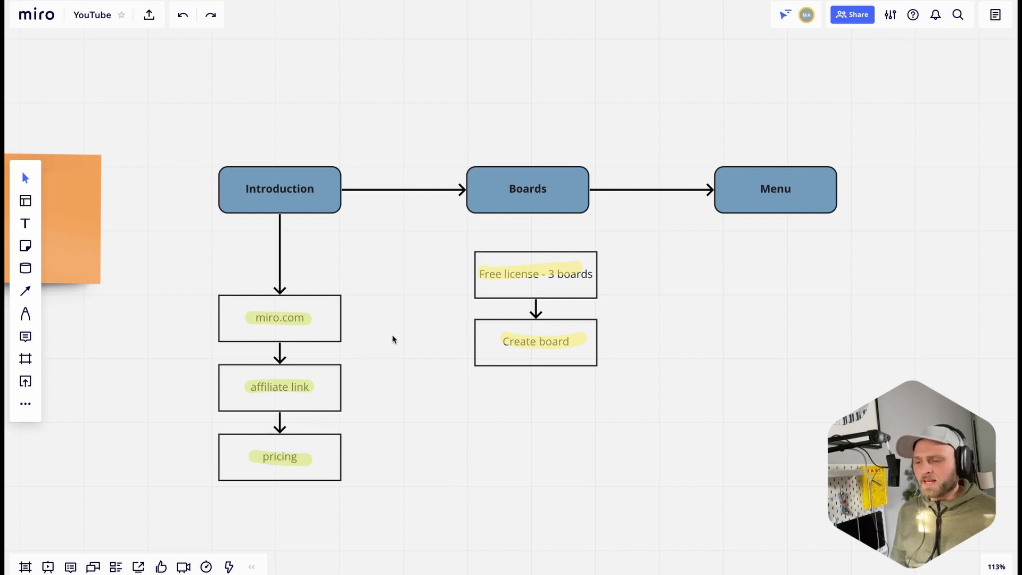
Group the miro.com box with its highlight, test moving the group upward, and undo that move.
scroll(332, 355, "up", 3)
scroll(397, 274, "left", 2)
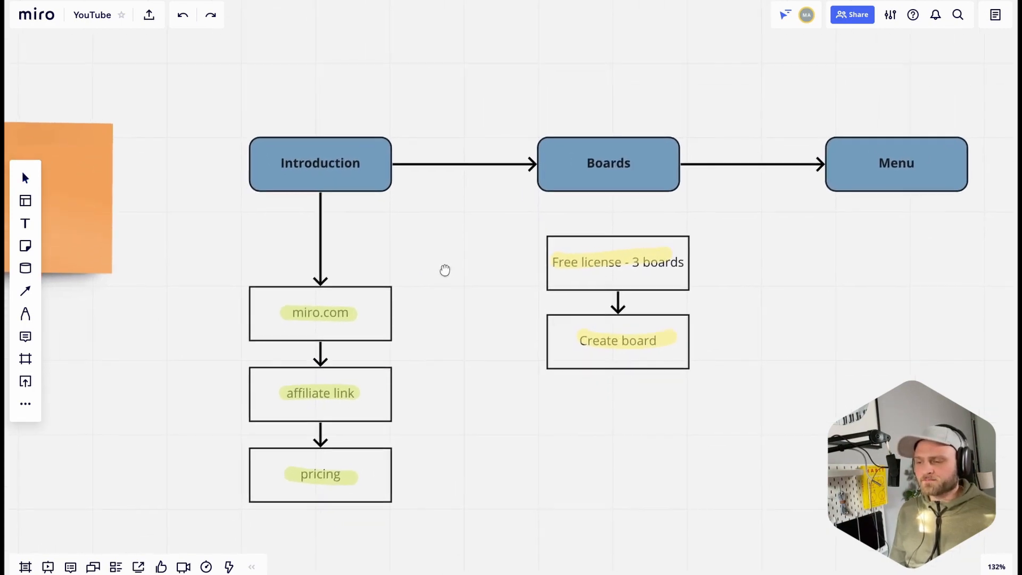
left_click(337, 310)
left_click(389, 284, "shift")
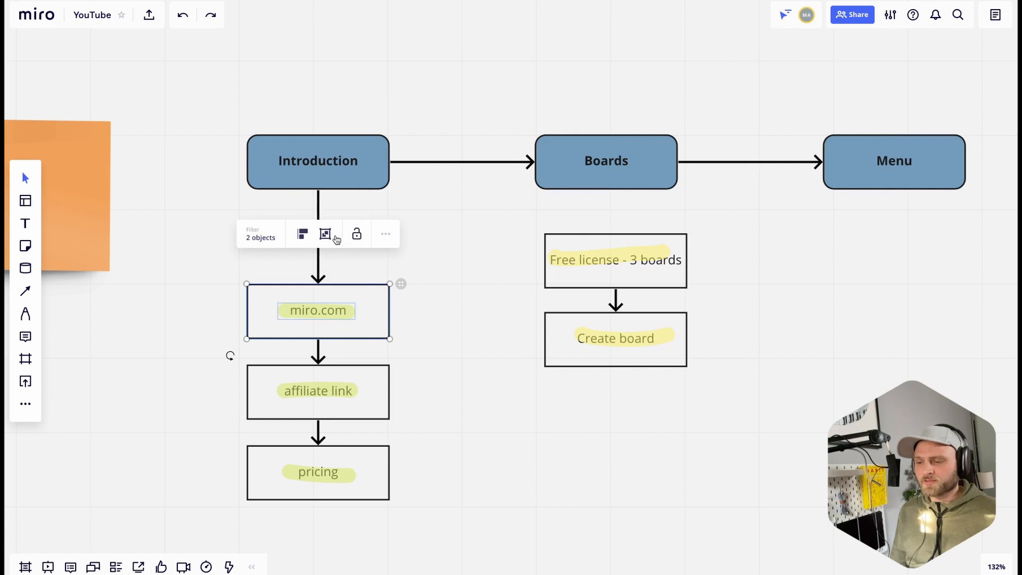
left_click(356, 235)
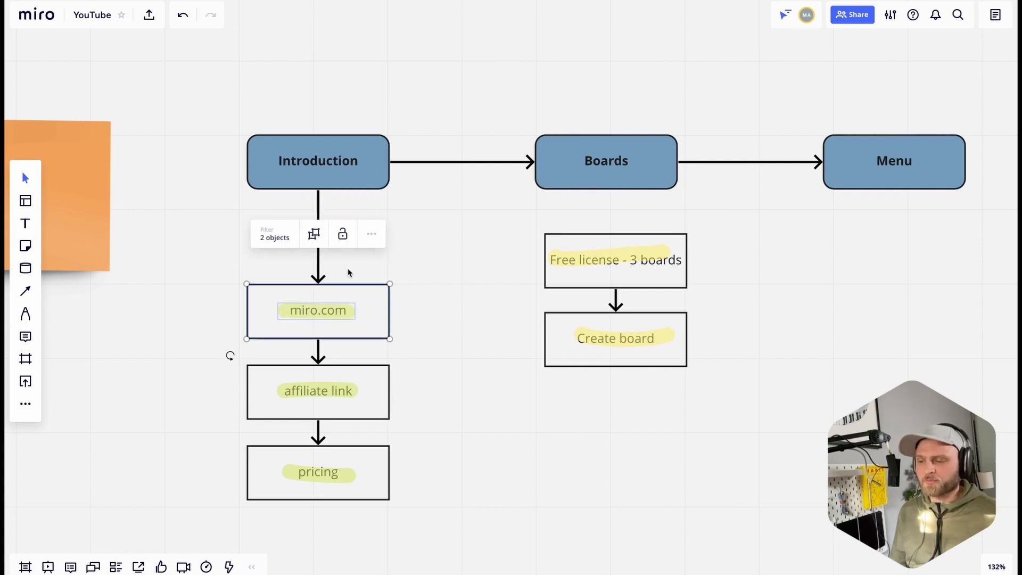
left_click(463, 358)
left_click_drag(365, 286, 374, 245)
key("ctrl+z")
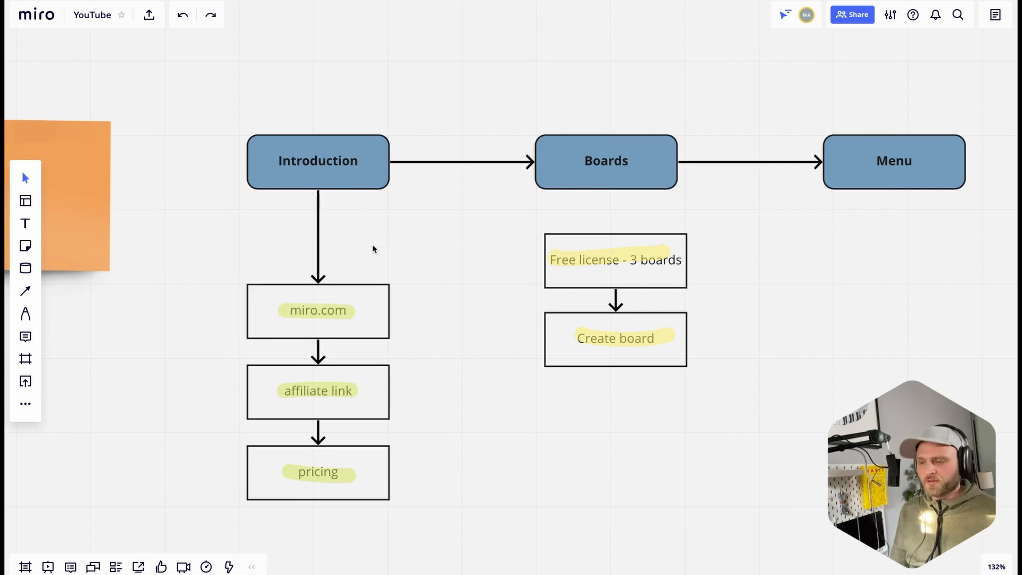
Shift the grouped miro.com box slightly up and move its highlight inside the group away from the text.
left_click(328, 321)
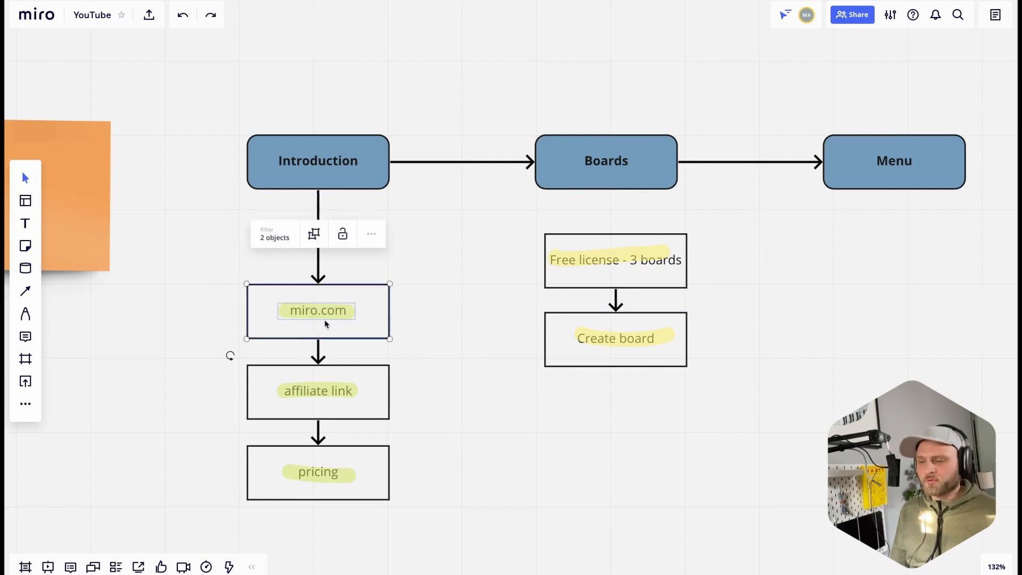
mouse_move(326, 323)
left_mouse_down()
mouse_move(357, 306)
mouse_move(319, 309)
mouse_move(358, 265)
mouse_move(315, 314)
mouse_move(286, 235)
mouse_move(271, 226)
mouse_move(269, 235)
left_mouse_up()
left_click(350, 301)
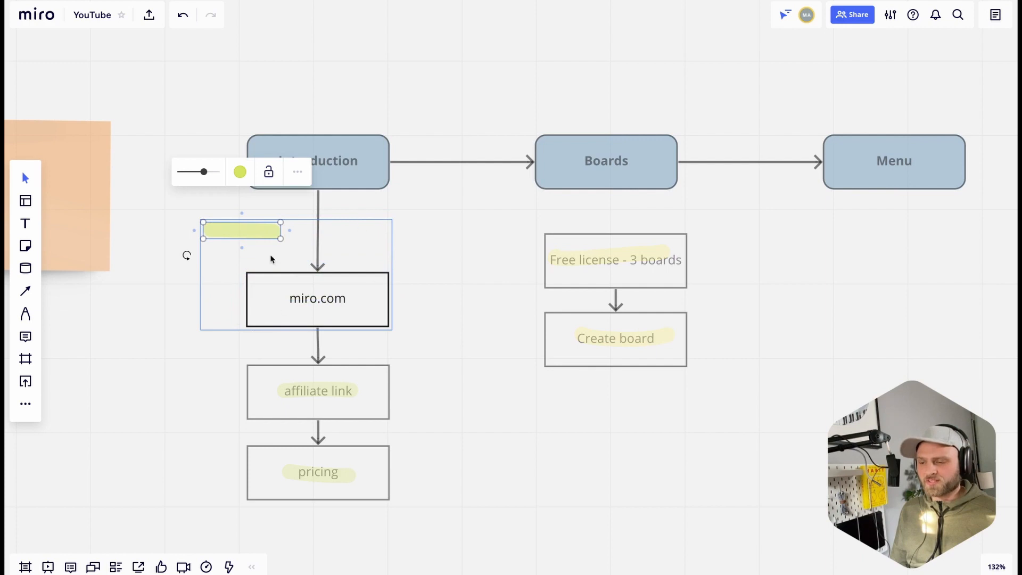
Try moving the miro.com group and the Introduction box separately, and undo both moves.
left_click(418, 322)
mouse_move(367, 275)
left_mouse_down()
mouse_move(458, 276)
mouse_move(333, 279)
mouse_move(379, 285)
mouse_move(358, 276)
mouse_move(367, 281)
left_mouse_up()
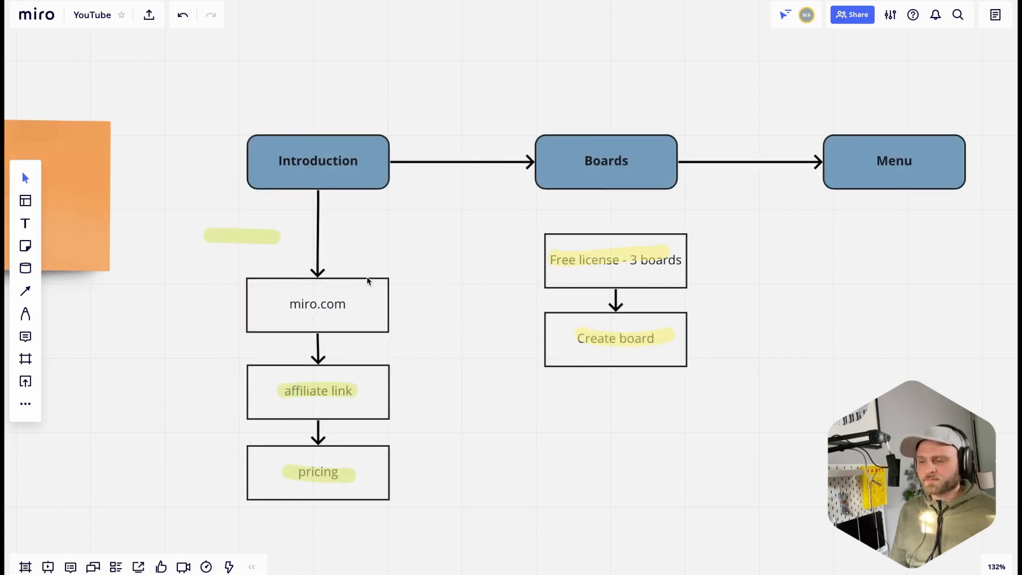
left_click_drag(320, 176, 278, 188)
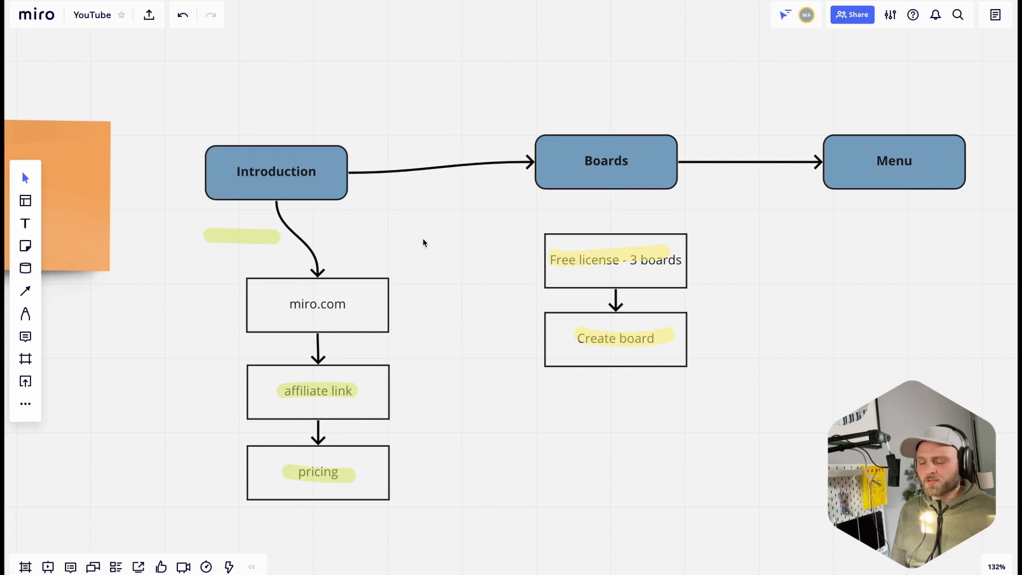
key("ctrl+z")
key("ctrl+z")
Group Introduction with the boxes, arrows and highlights beneath it, and move the group slightly toward Boards.
left_click_drag(183, 91, 424, 534)
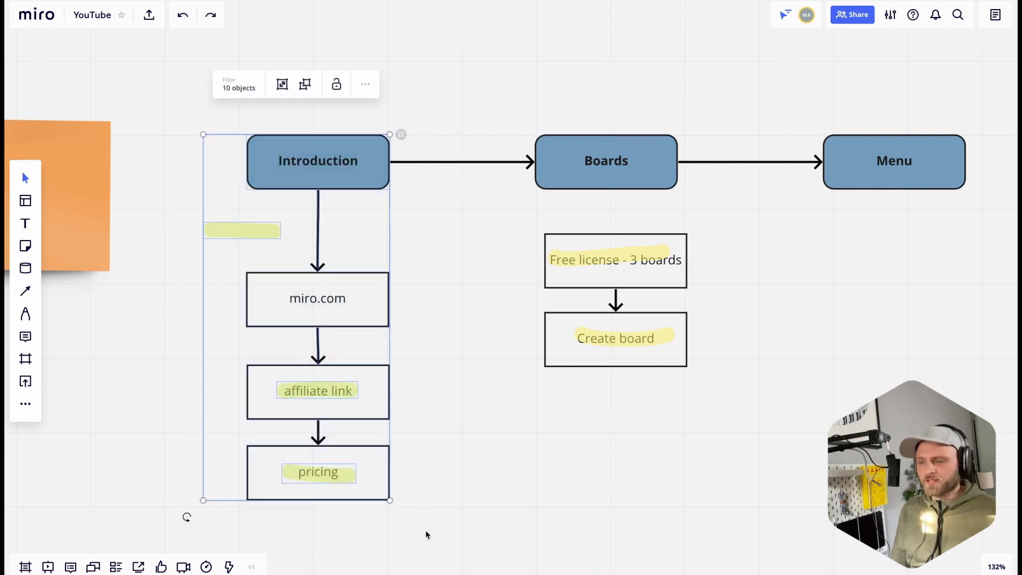
left_click(409, 229)
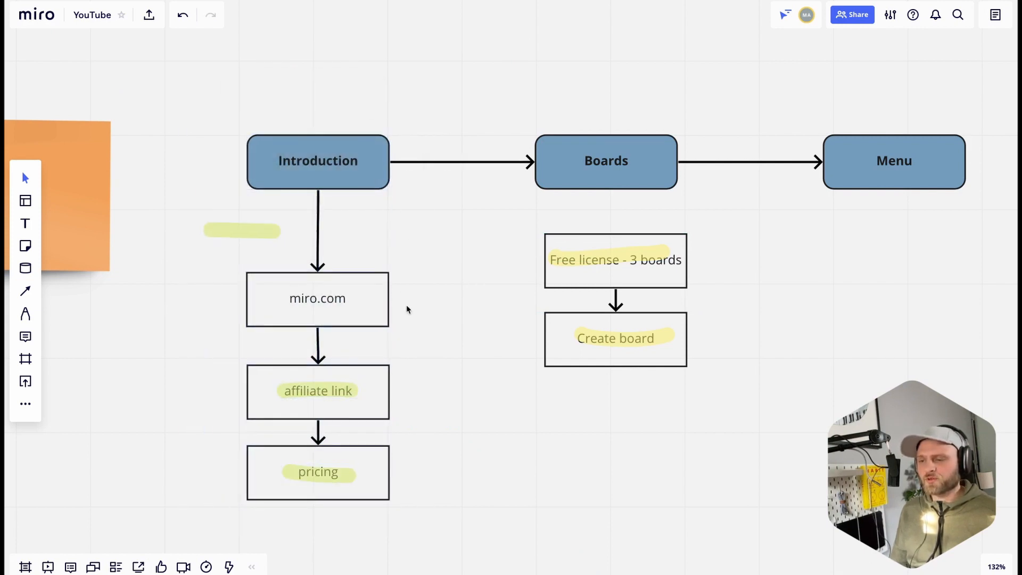
left_click_drag(358, 183, 381, 174)
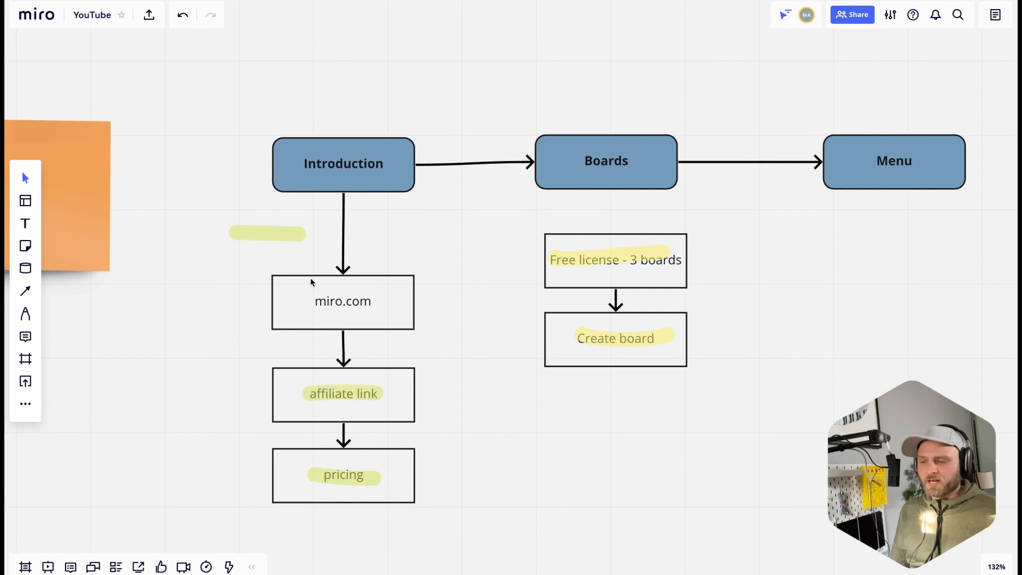
Place the loose green highlight back over miro.com and move the whole Introduction group higher than Boards.
left_click_drag(284, 242, 350, 300)
left_click(283, 239)
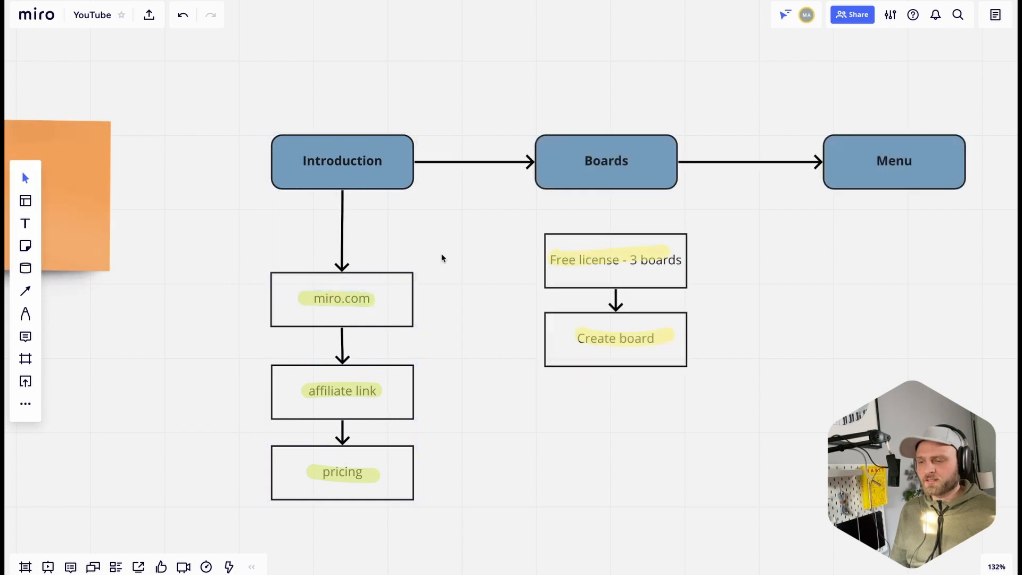
left_click_drag(363, 177, 385, 119)
left_click(375, 116)
left_click(439, 204)
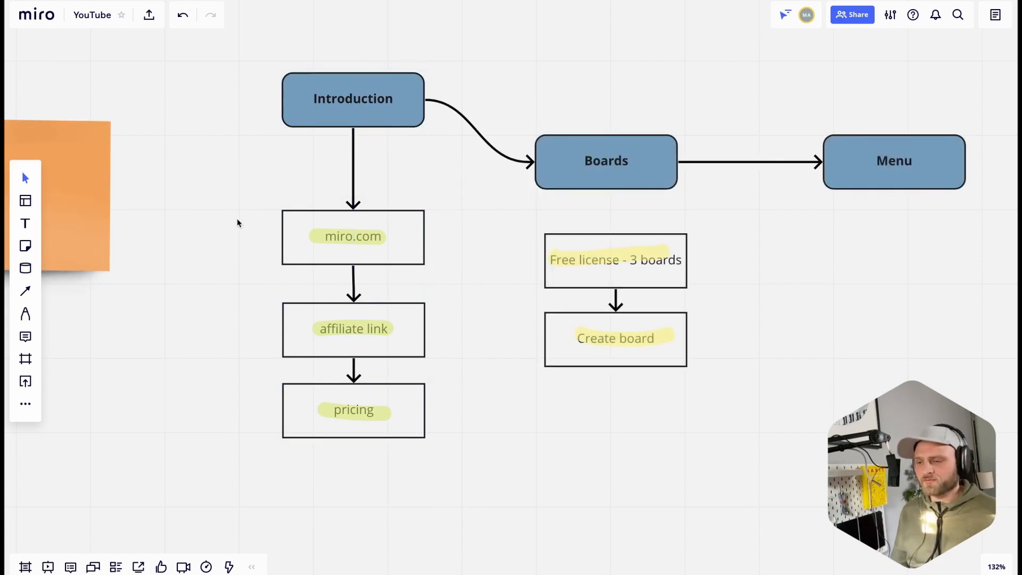
Add a custom-ratio frame around the flowchart and enlarge it to leave space around all the boxes.
scroll(256, 221, "down", 3)
scroll(539, 256, "up", 1)
scroll(539, 256, "right", 1)
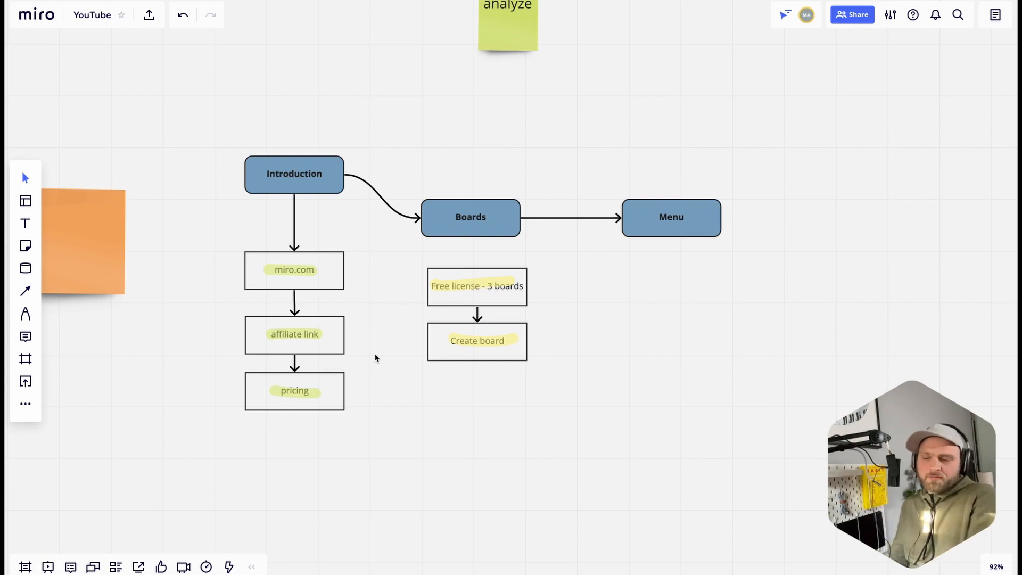
left_click(25, 359)
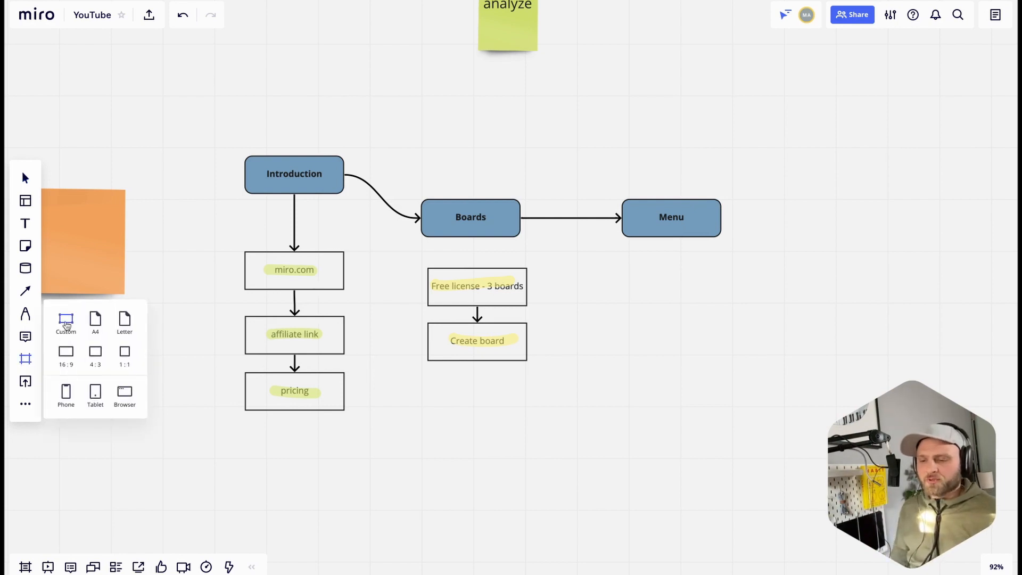
left_click(66, 320)
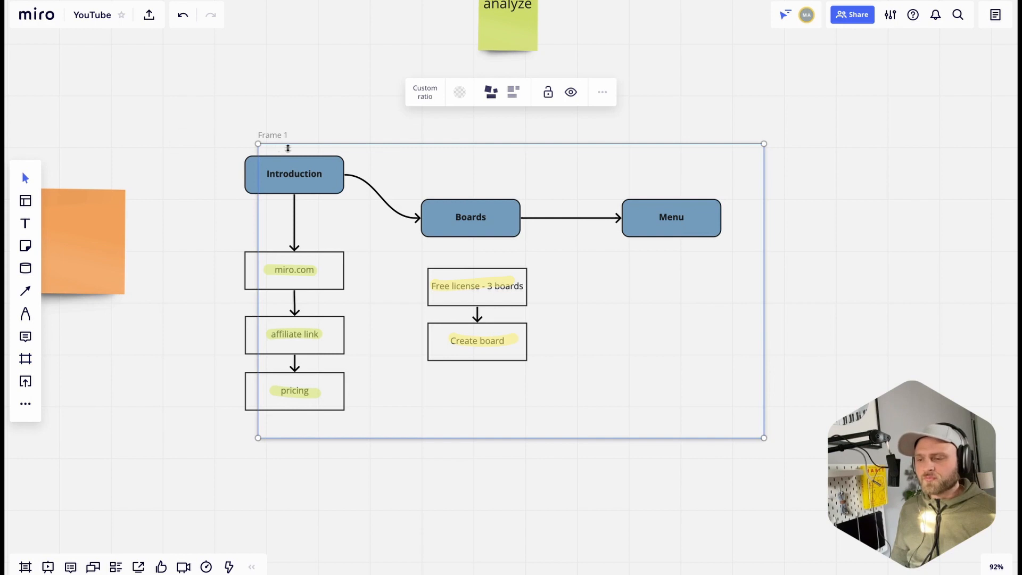
left_click_drag(269, 142, 223, 133)
left_click_drag(297, 117, 298, 86)
scroll(373, 111, "up", 4)
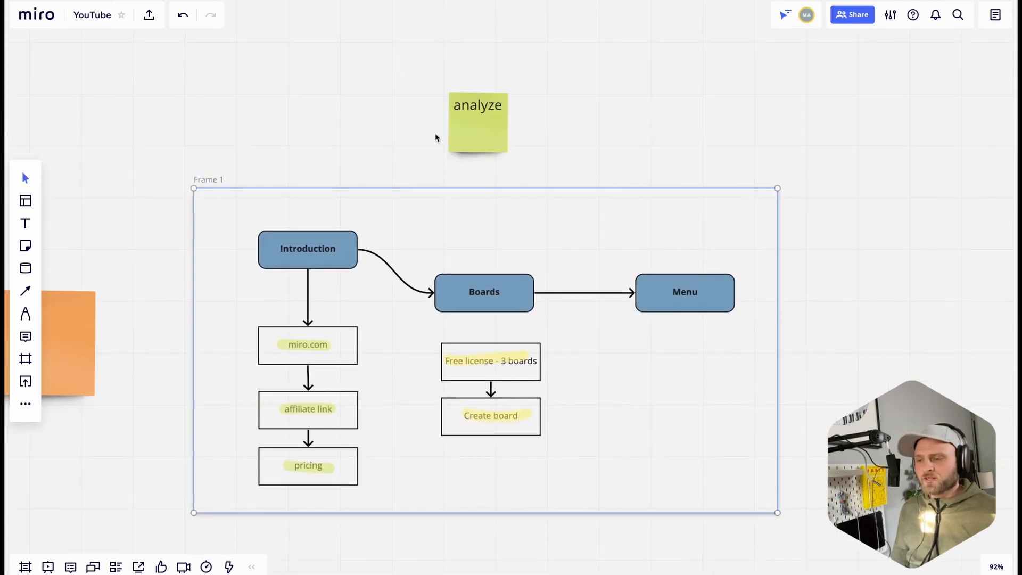
left_click(500, 92)
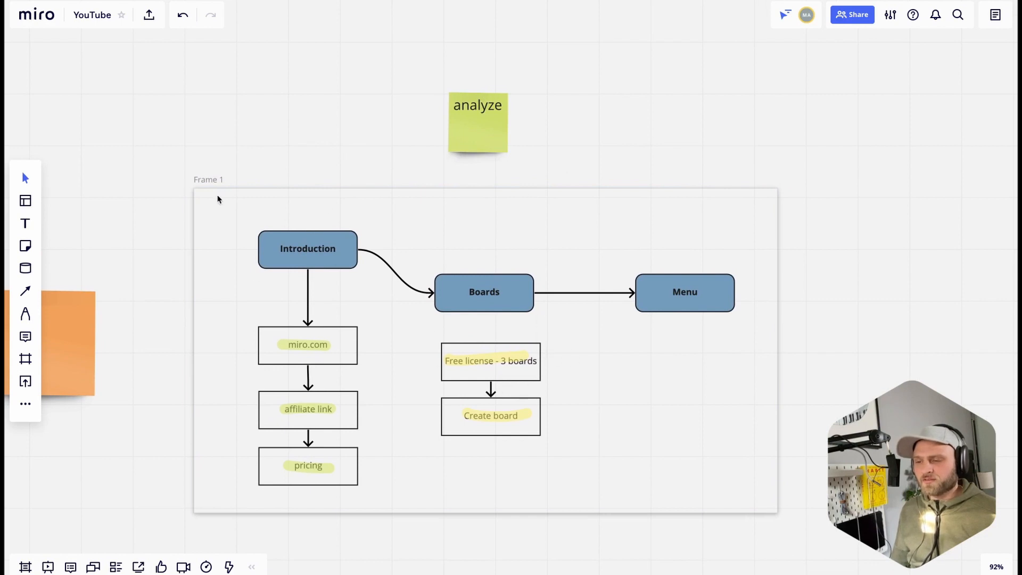
Move the frame around the board with its contents and raise the Boards box nearly level with Introduction.
mouse_move(210, 183)
left_mouse_down()
mouse_move(388, 286)
mouse_move(198, 188)
left_mouse_up()
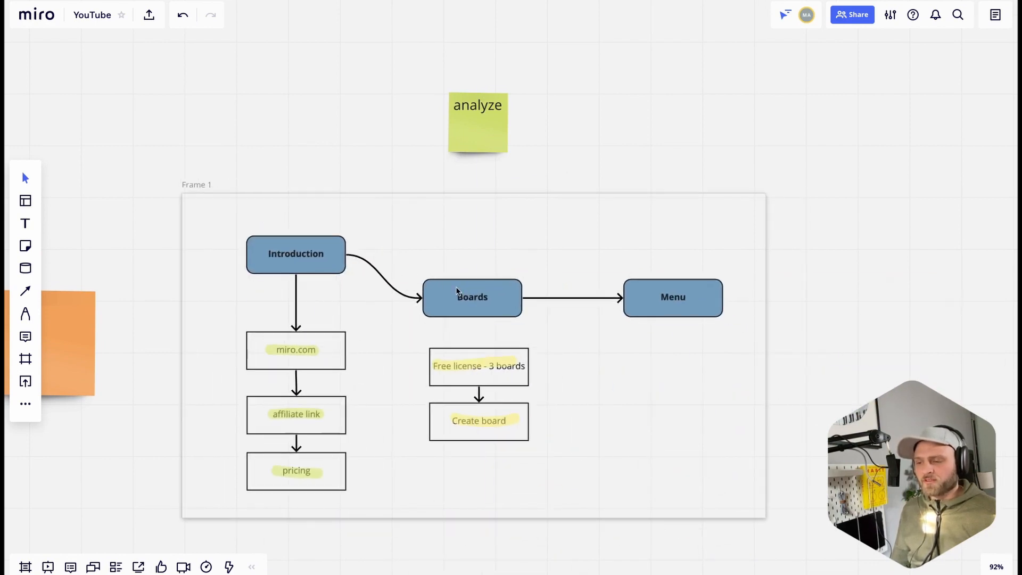
left_click_drag(435, 290, 338, 130)
scroll(440, 190, "right", 5)
scroll(440, 191, "down", 3)
left_click_drag(134, 131, 87, 113)
left_click_drag(248, 76, 319, 194)
left_click_drag(80, 115, 132, 151)
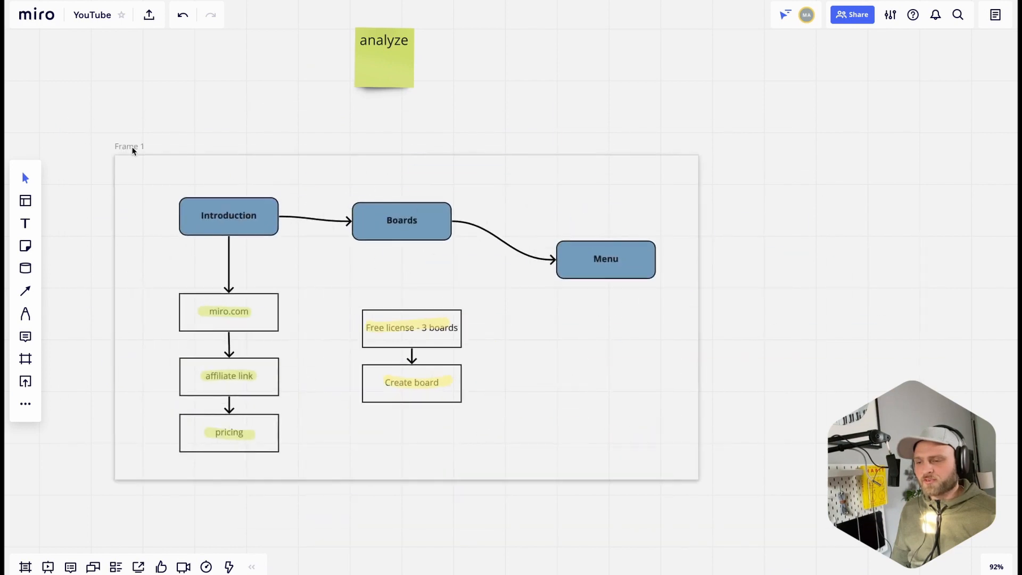
Move the Menu box up until it sits slightly higher than the Boards box.
scroll(410, 294, "up", 5)
scroll(444, 283, "down", 2)
scroll(566, 301, "right", 3)
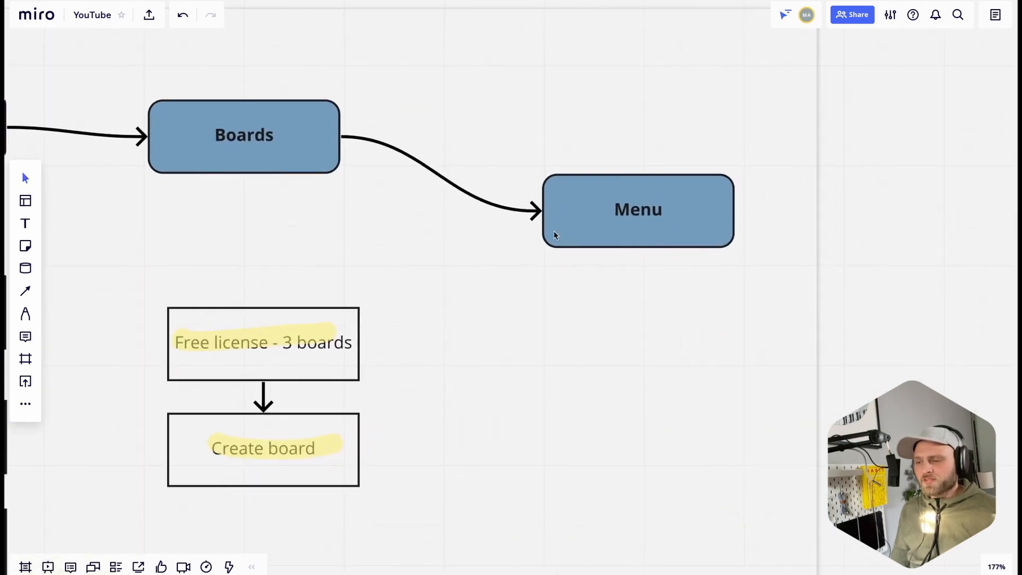
left_click_drag(569, 233, 499, 137)
scroll(267, 261, "right", 3)
scroll(266, 261, "up", 2)
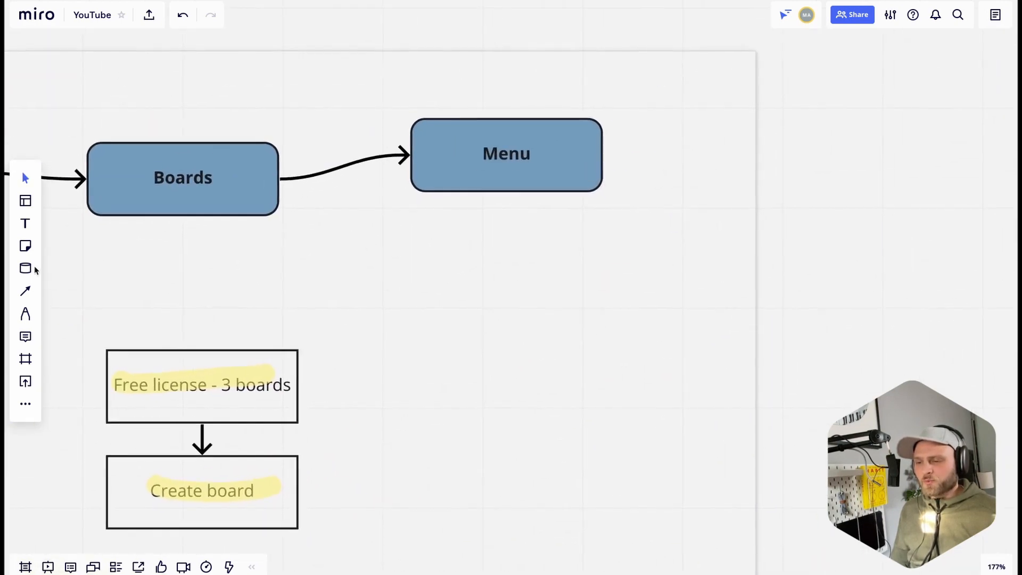
Draw a tall rounded rectangle enclosing the Menu box and the space below it, and fill it with light gray.
left_click(26, 247)
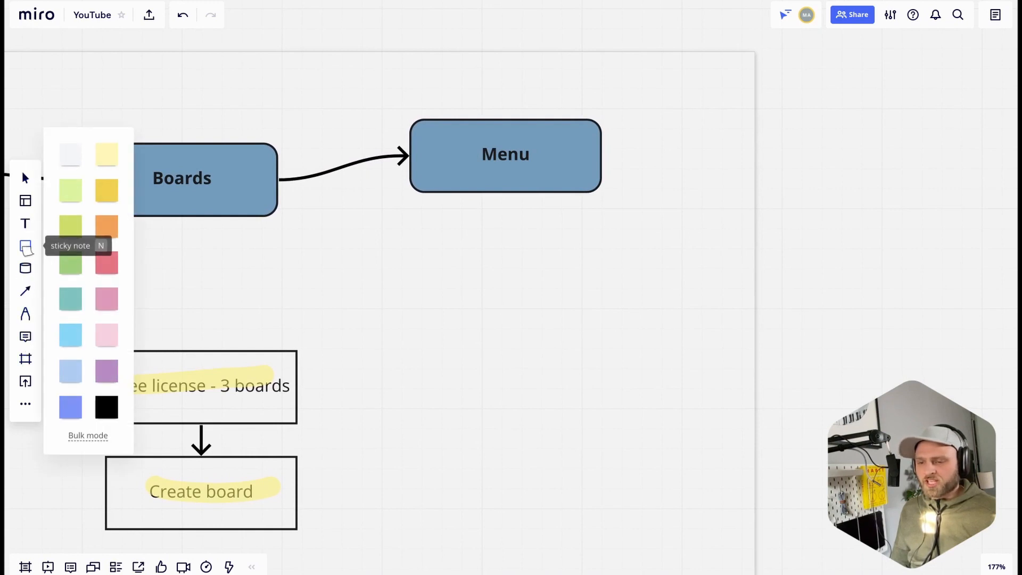
left_click(25, 268)
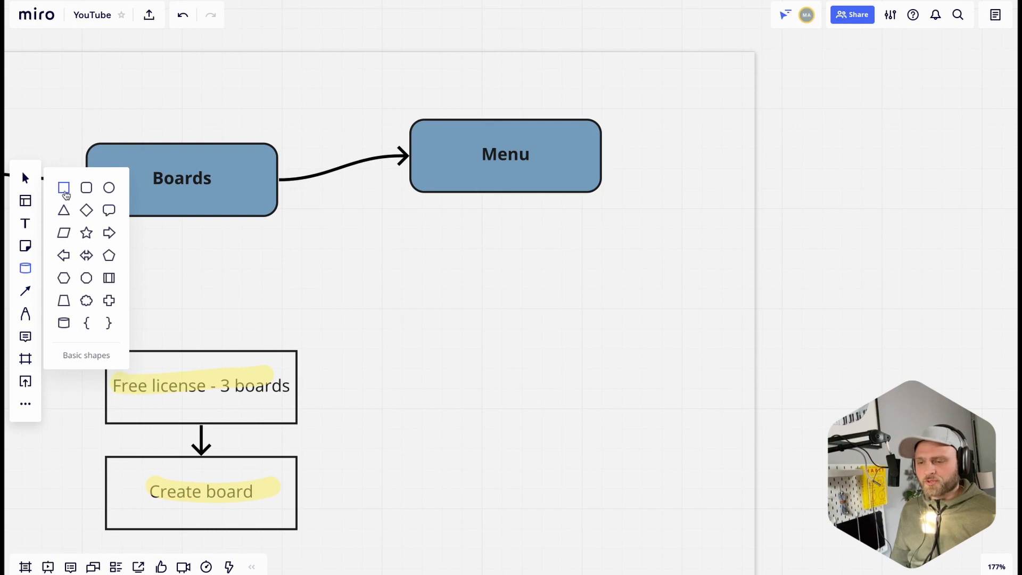
left_click(88, 189)
left_click_drag(383, 84, 633, 508)
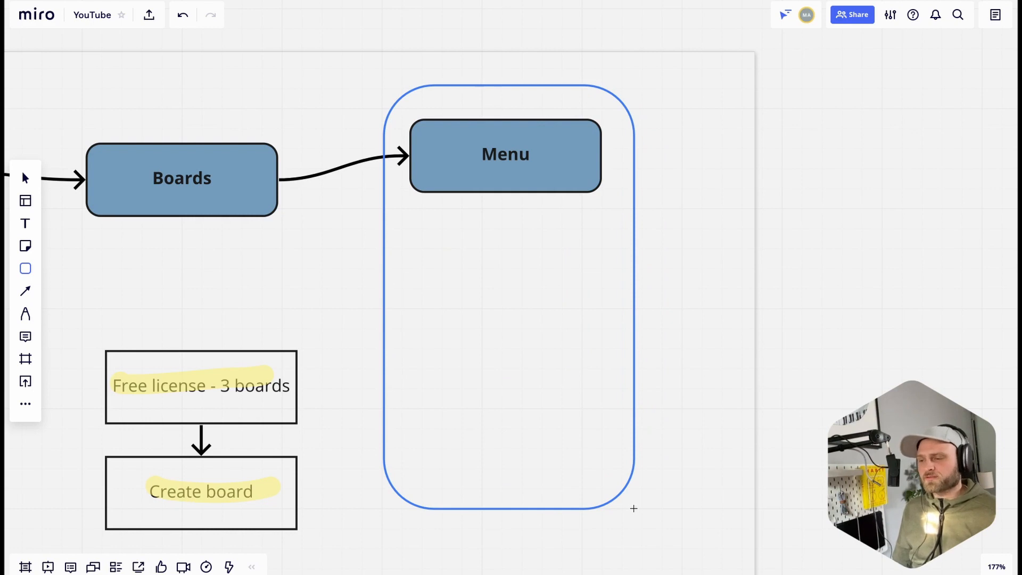
left_click_drag(634, 509, 634, 508)
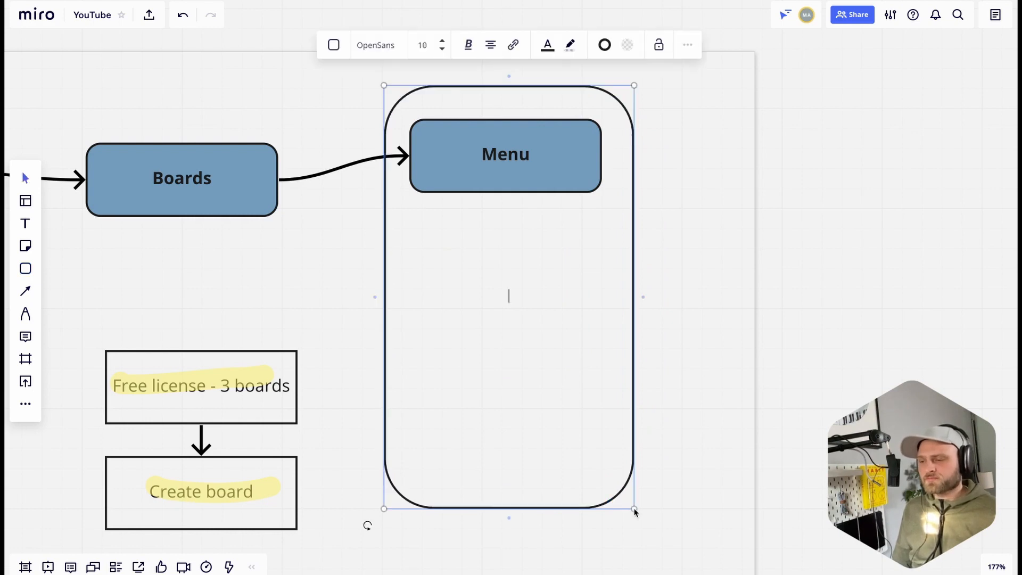
left_click(628, 50)
left_click(616, 131)
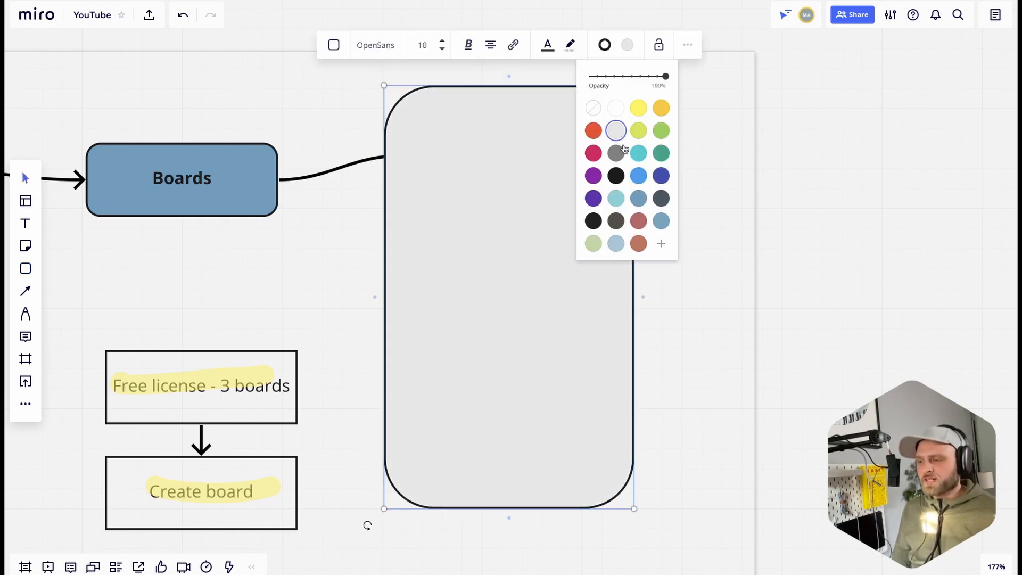
left_click(716, 287)
scroll(623, 331, "left", 5)
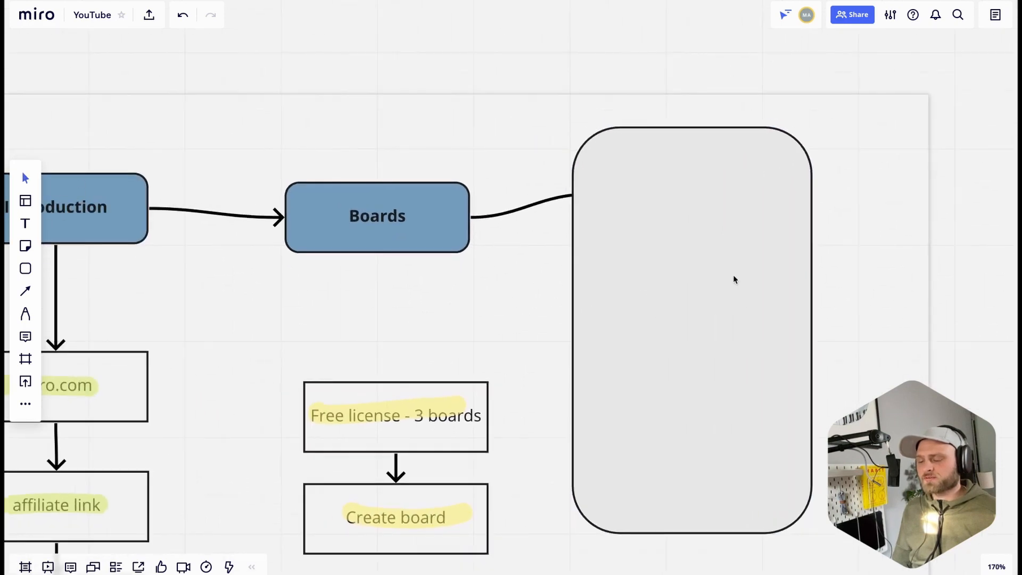
Send the gray rounded rectangle behind the Menu box and group the two.
left_click(756, 239)
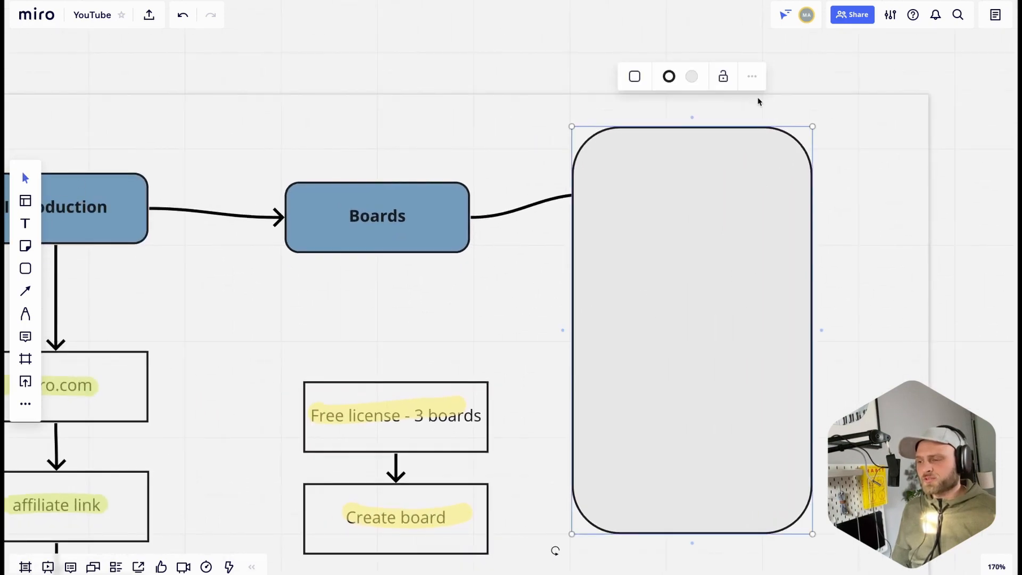
left_click(752, 77)
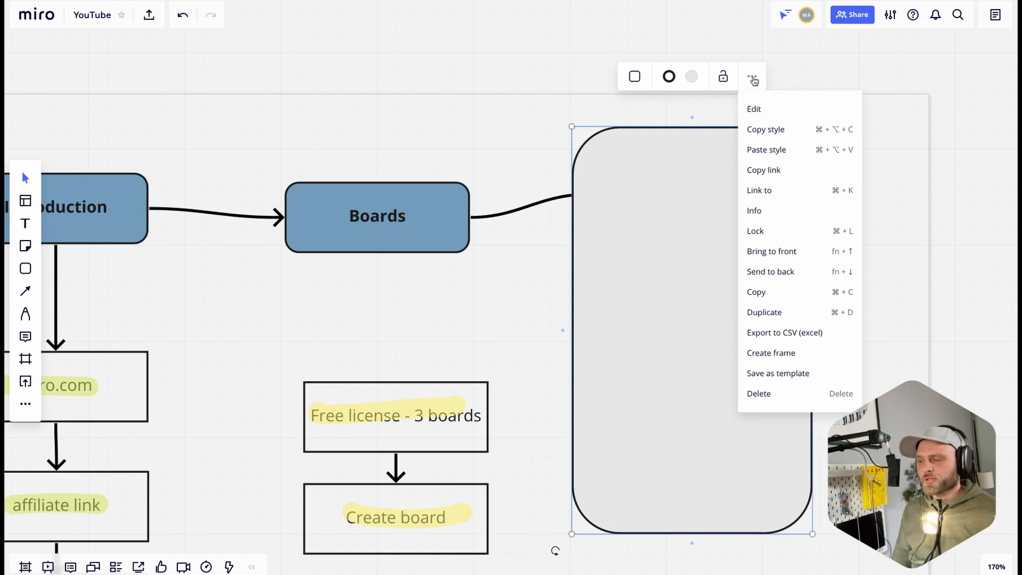
left_click(784, 270)
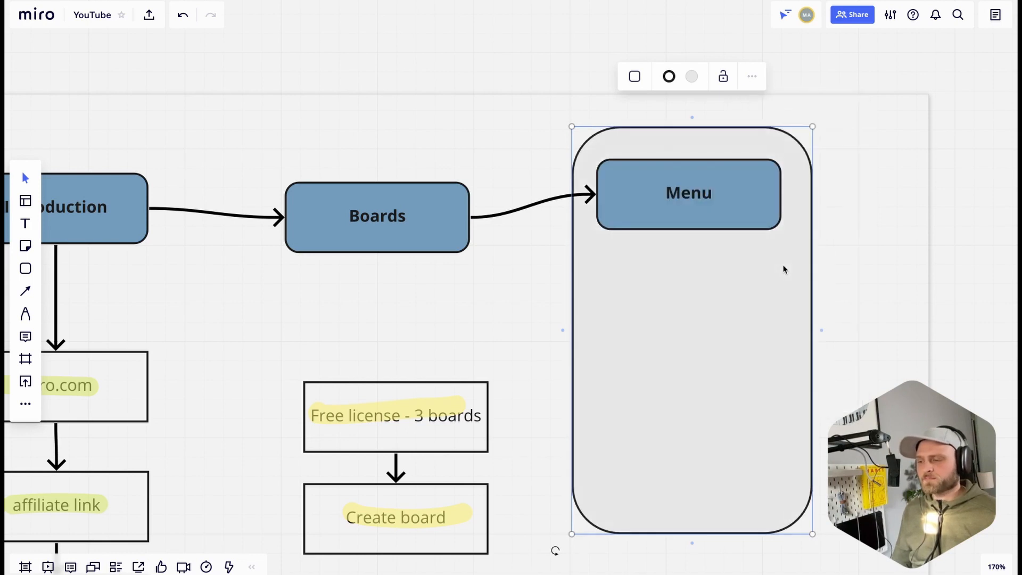
left_click(860, 196)
left_click(804, 173)
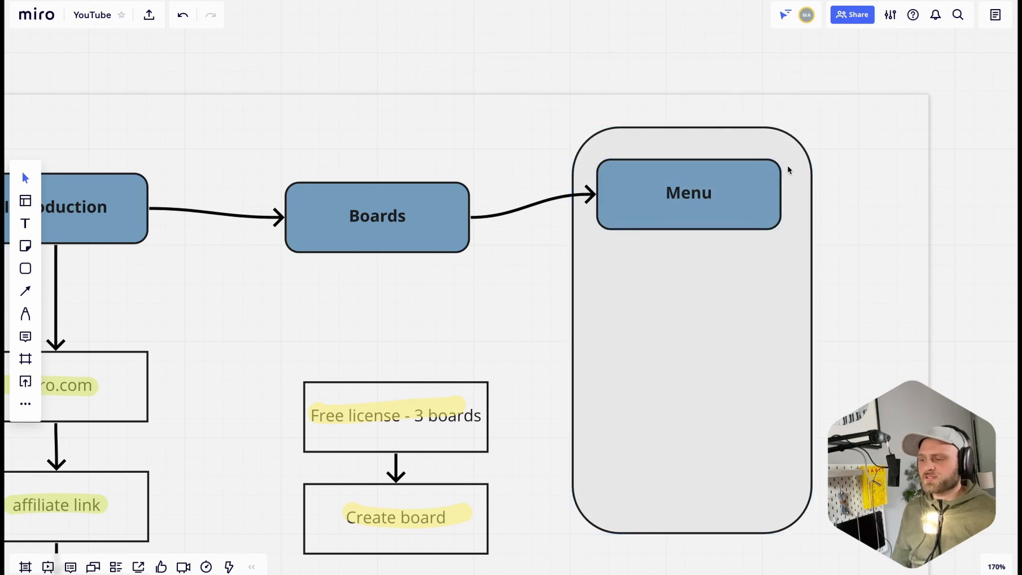
Align the Introduction and Menu groups level with Boards so the connecting arrows run straight, and nudge Menu slightly inside its group.
left_click_drag(787, 165, 783, 192)
scroll(700, 289, "down", 5)
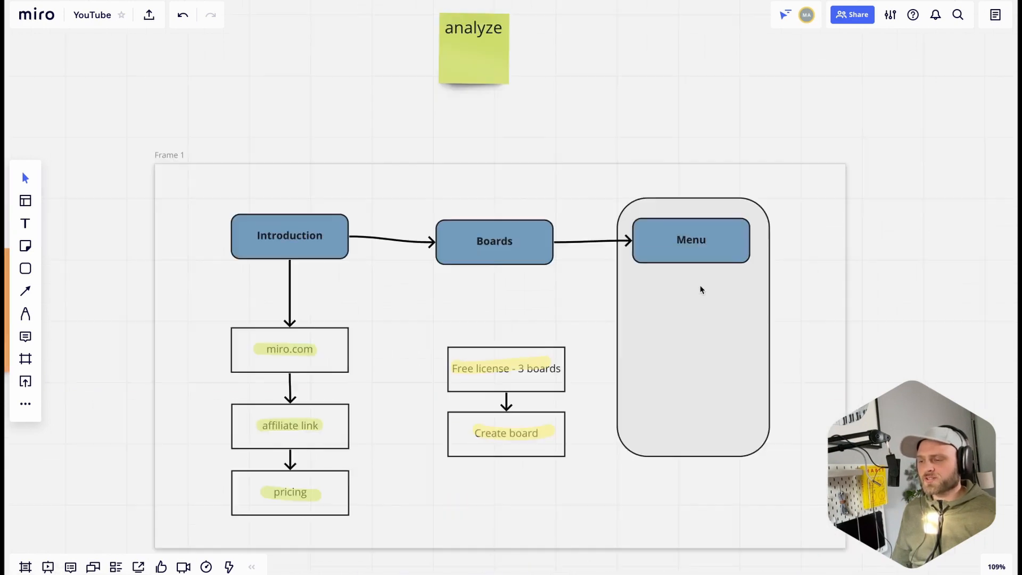
left_click_drag(304, 240, 313, 242)
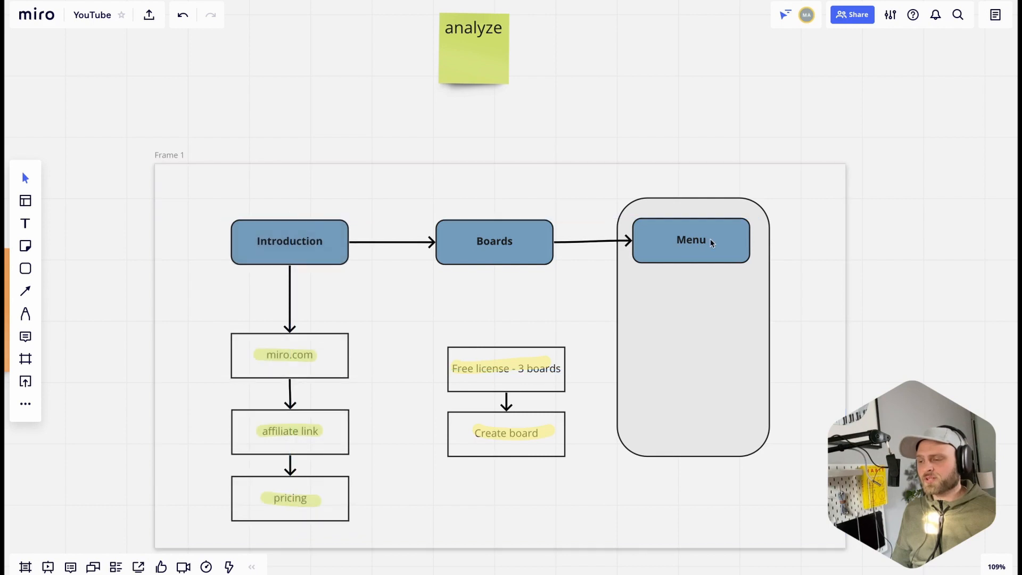
left_click_drag(711, 243, 711, 245)
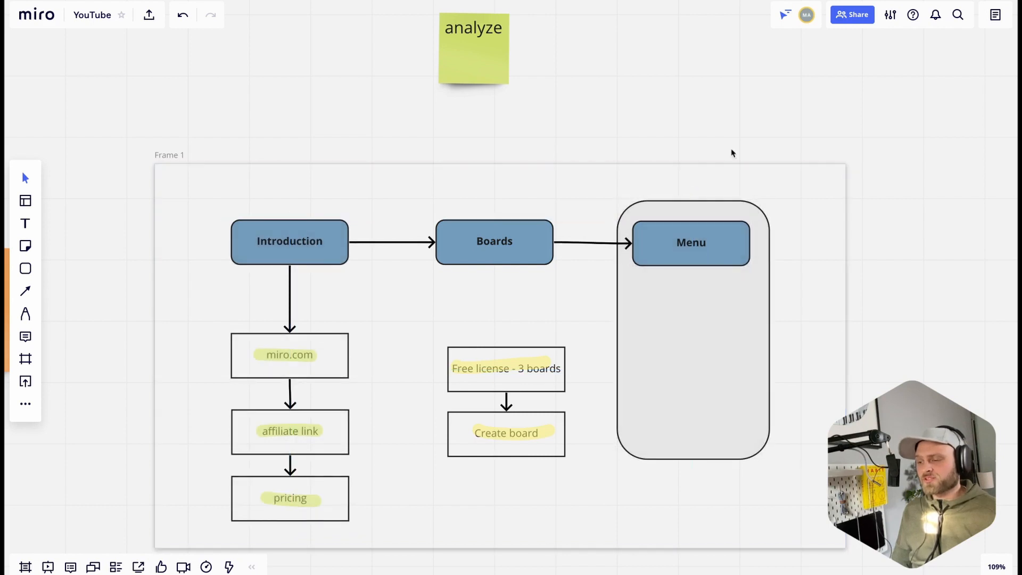
scroll(647, 219, "up", 10)
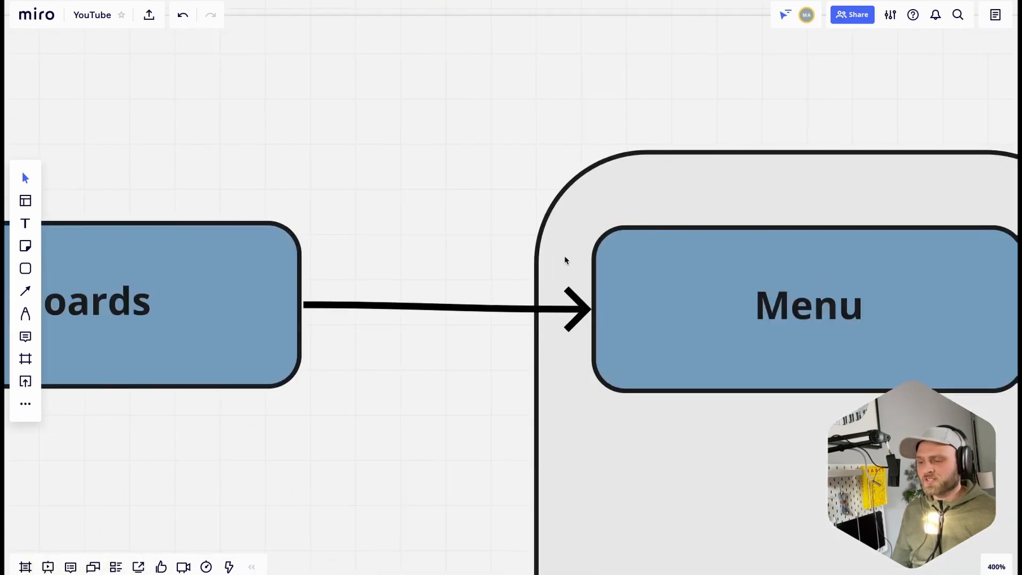
left_click_drag(565, 256, 564, 254)
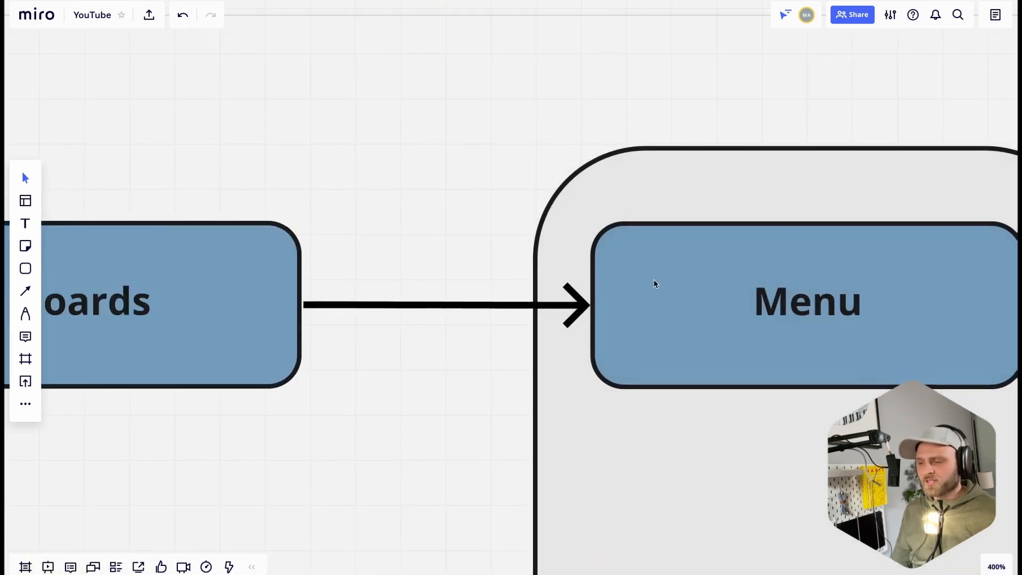
left_click(664, 292)
mouse_move(664, 292)
left_mouse_down()
mouse_move(665, 308)
mouse_move(665, 292)
left_mouse_up()
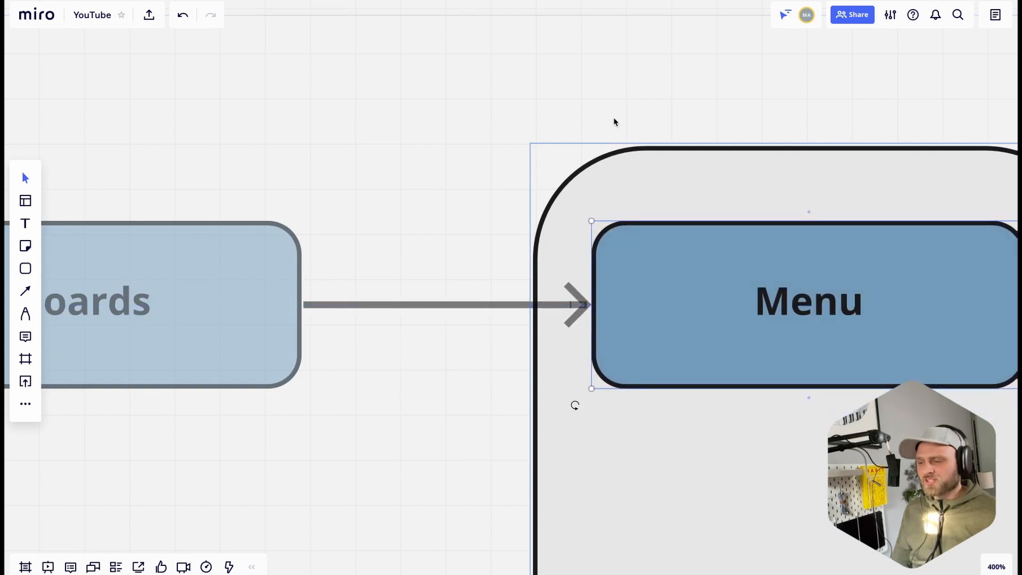
Move the Menu group up and slightly toward Boards so that it overlaps the frame's upper edge.
left_click(614, 119)
left_click_drag(628, 172, 586, 188)
left_click(634, 260)
left_click_drag(634, 261, 648, 278)
scroll(685, 345, "down", 5)
scroll(442, 196, "down", 2)
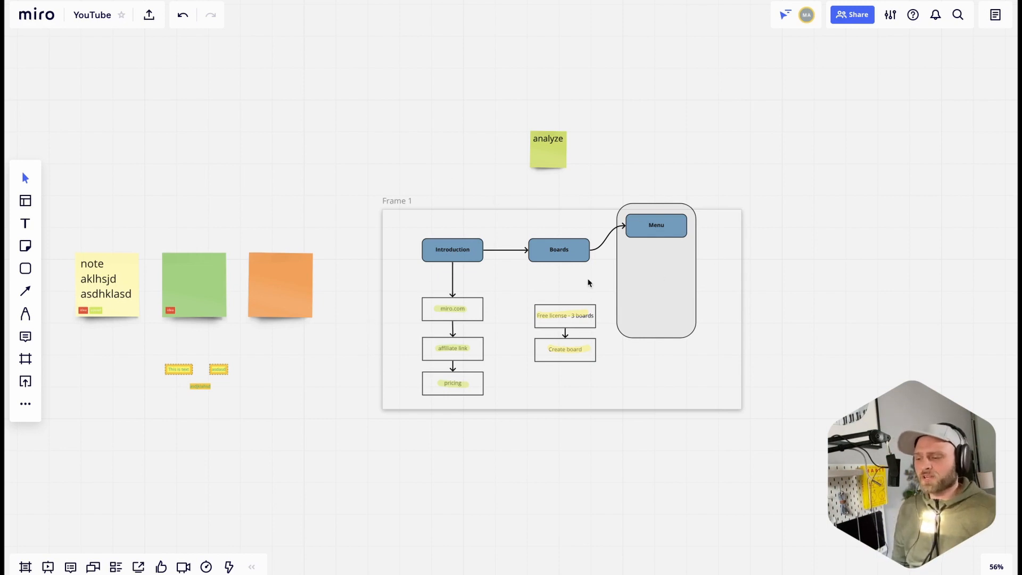
Browse the template library's Meetings & Workshops, Ideation & Brainstorming and Research & Design categories.
scroll(588, 282, "right", 5)
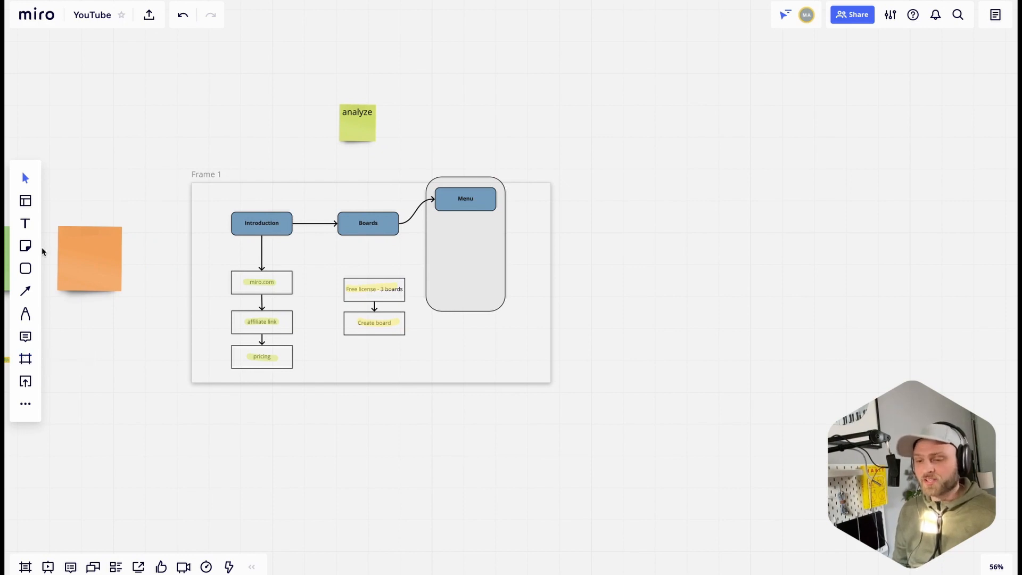
left_click(28, 202)
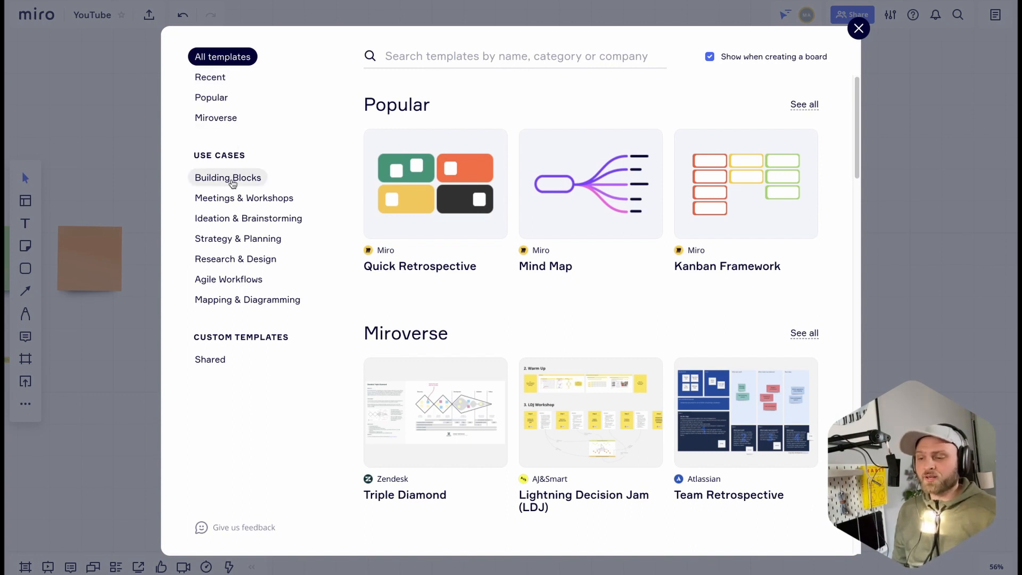
left_click(237, 200)
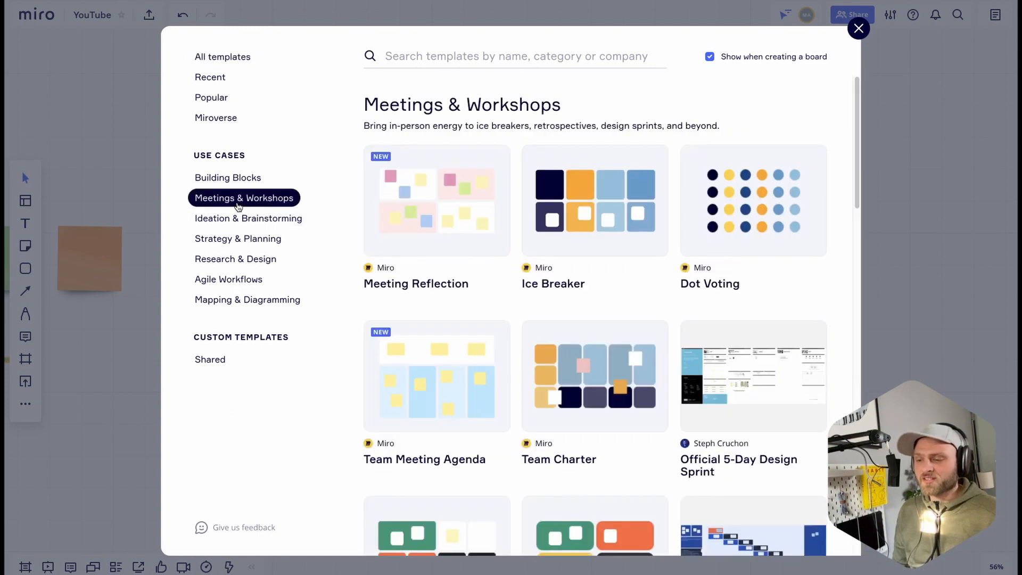
mouse_move(782, 222)
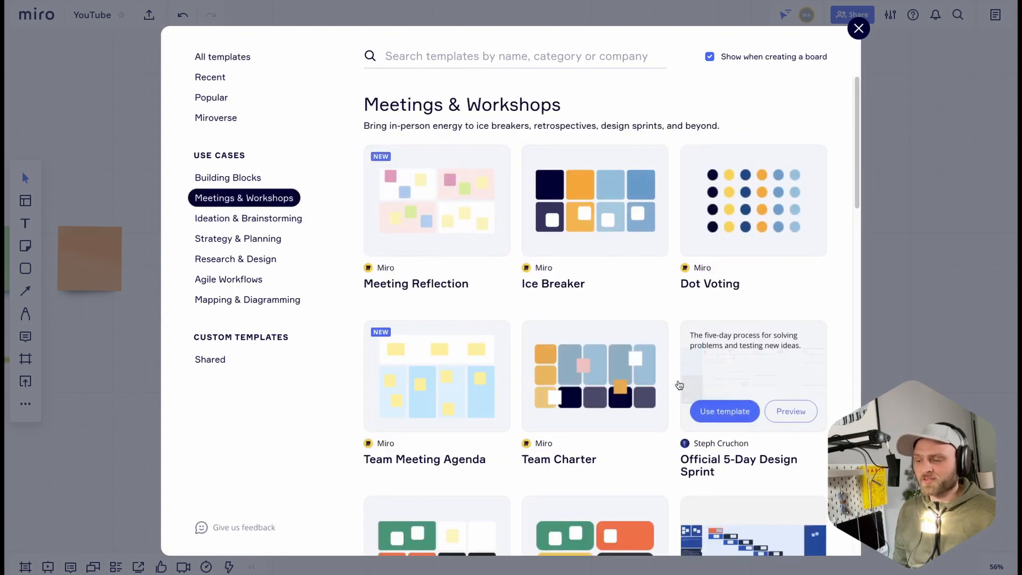
mouse_move(410, 362)
left_click(247, 220)
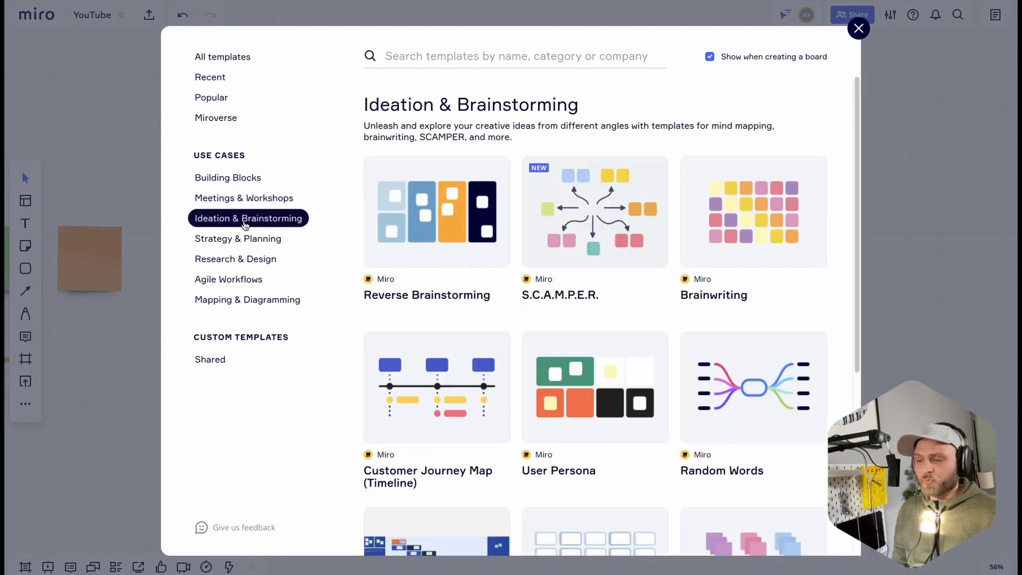
left_click(250, 259)
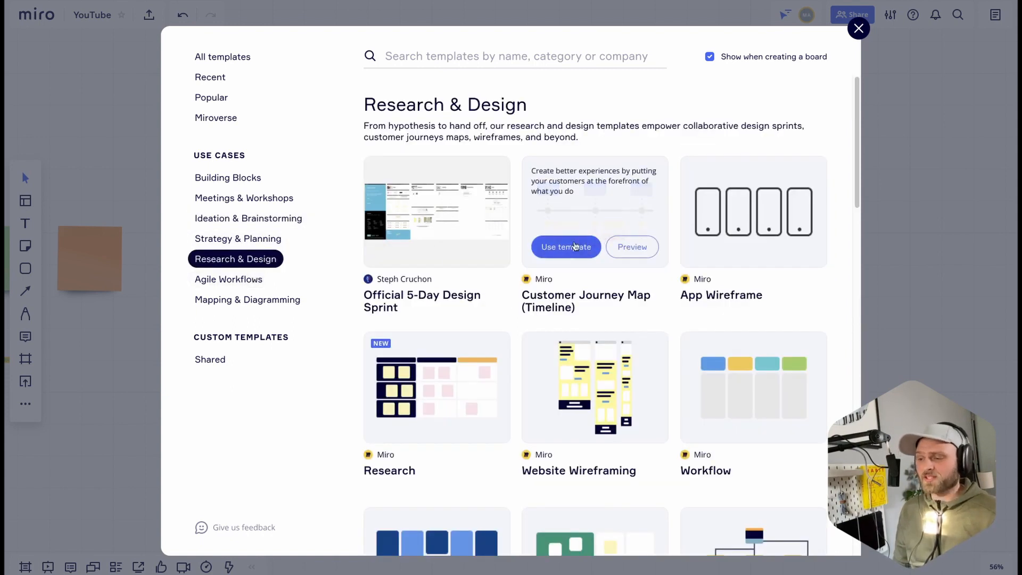
Search the template library for kanban and open the preview of the Kanban Framework template.
left_click(509, 62)
type("kan")
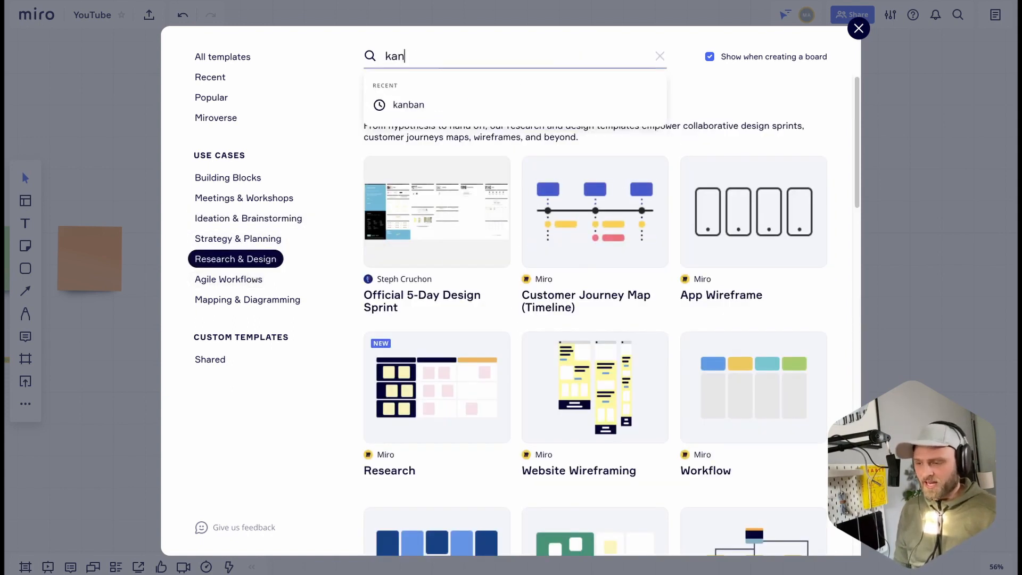
left_click(496, 109)
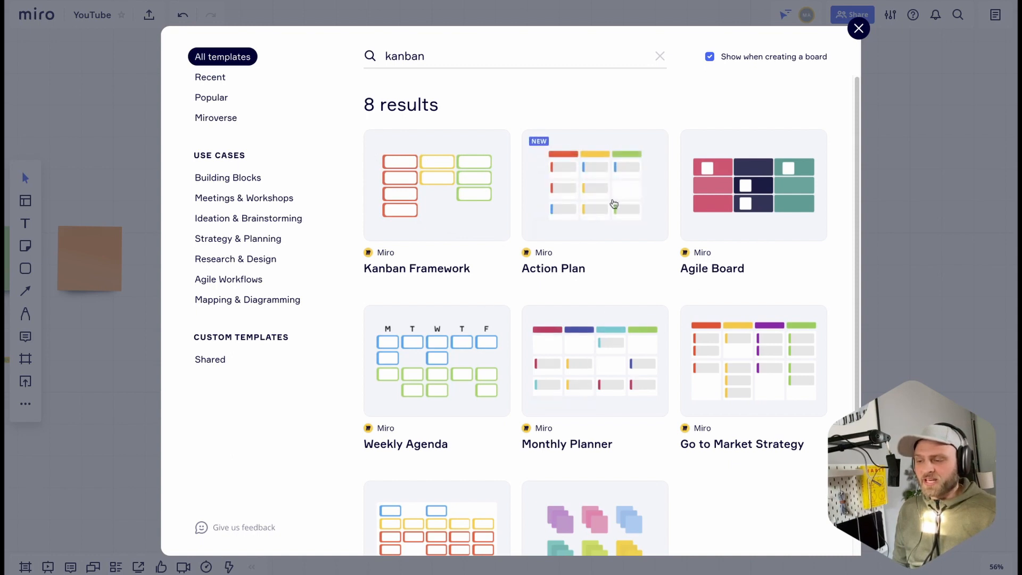
left_click(472, 184)
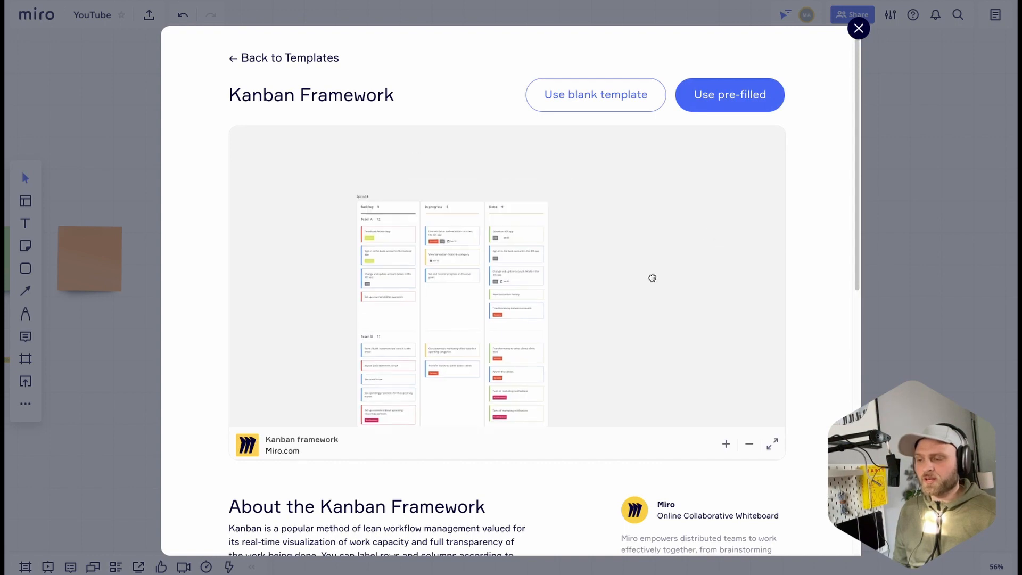
Add the pre-filled Kanban Framework template to the board and shift it up, farther from the flowchart frame.
scroll(529, 228, "up", 5)
scroll(530, 227, "down", 4)
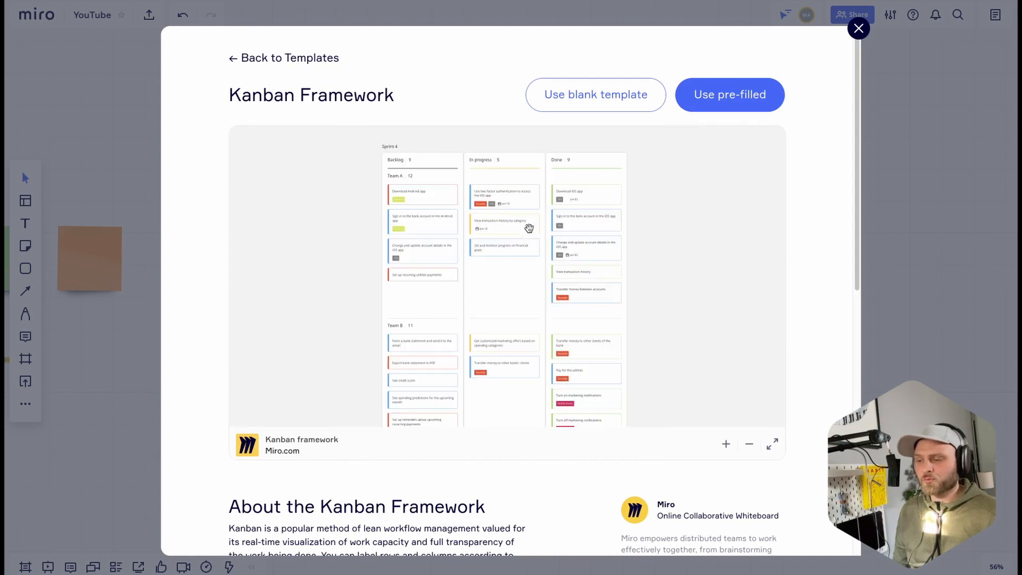
scroll(529, 228, "up", 4)
scroll(737, 301, "down", 4)
left_click_drag(737, 302, 663, 257)
scroll(538, 278, "up", 3)
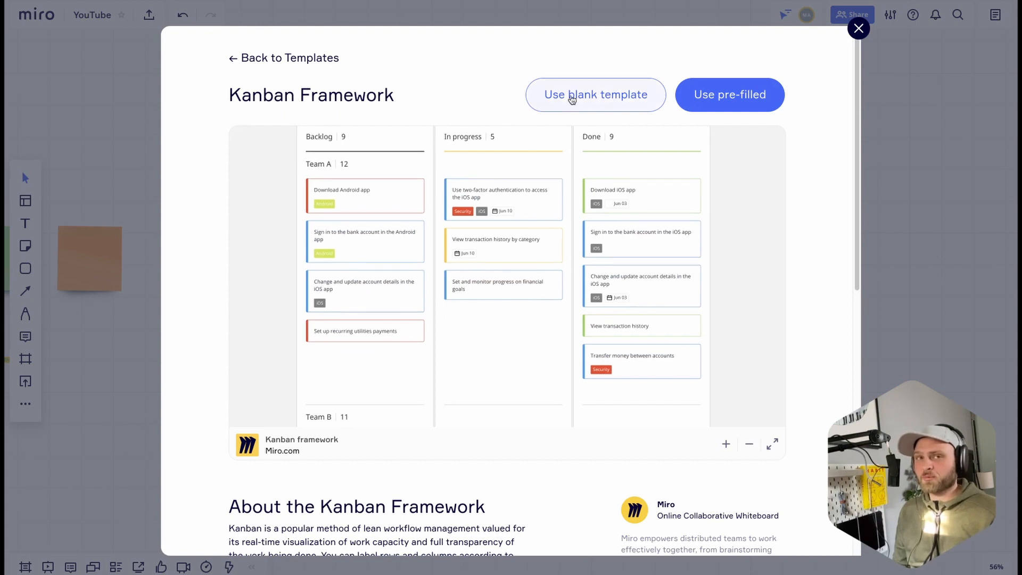
left_click(724, 96)
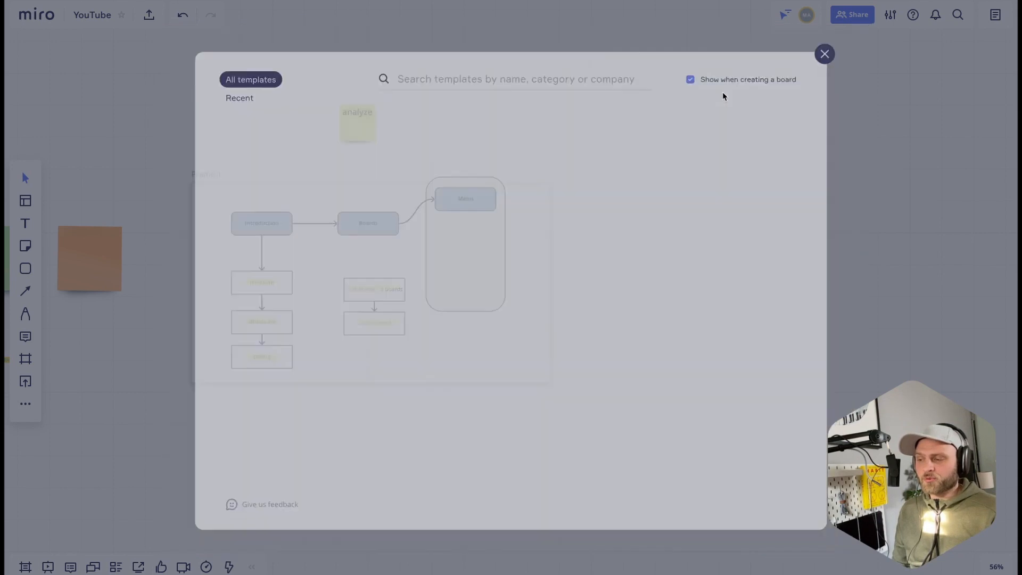
scroll(439, 122, "right", 5)
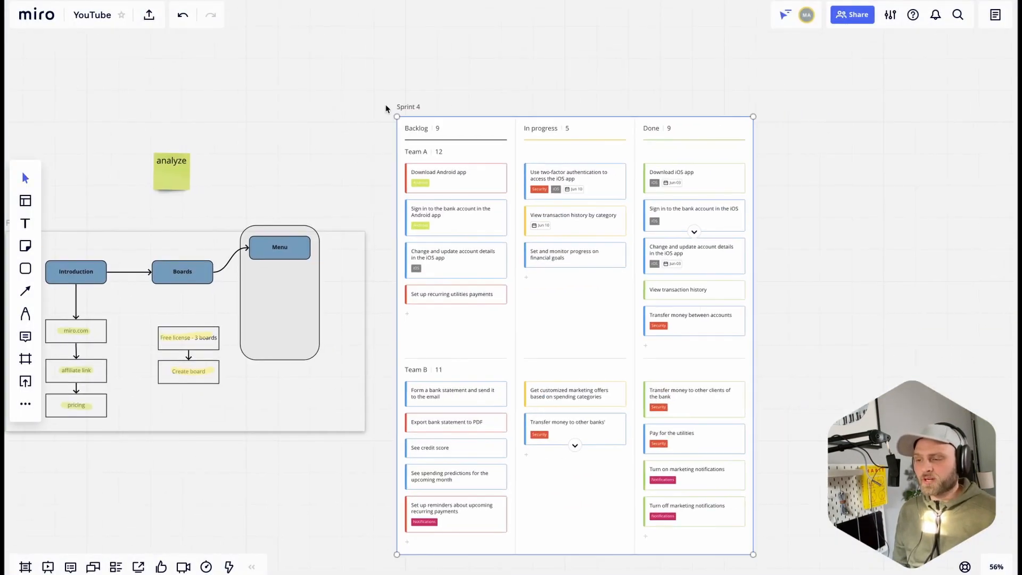
left_click_drag(406, 105, 443, 60)
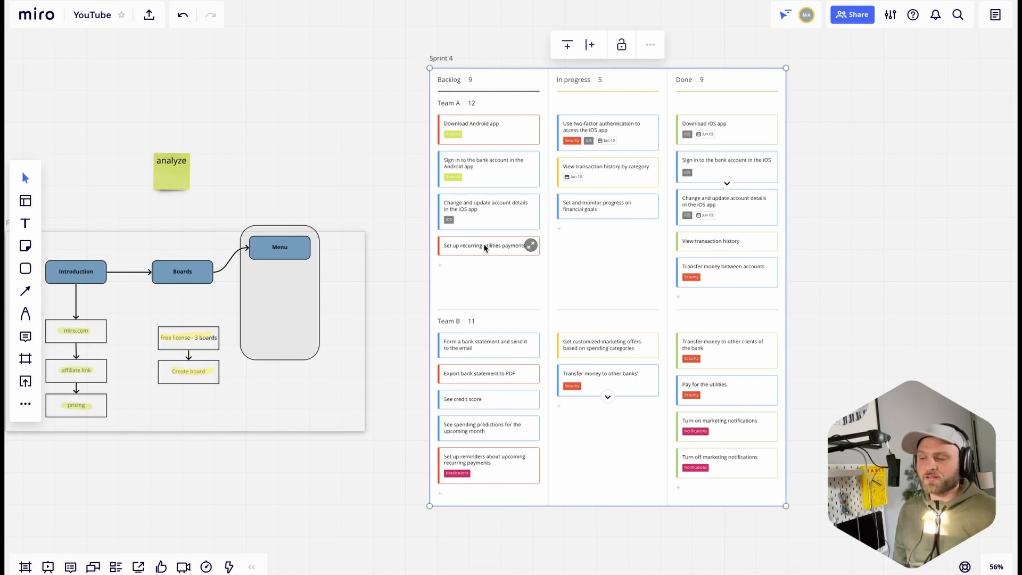
Rearrange Team A's cards: the recurring utilities payments and Download iOS app to In progress, View transaction history to Backlog, financial goals to Done.
left_click_drag(486, 247, 735, 269)
left_click_drag(645, 202, 763, 266)
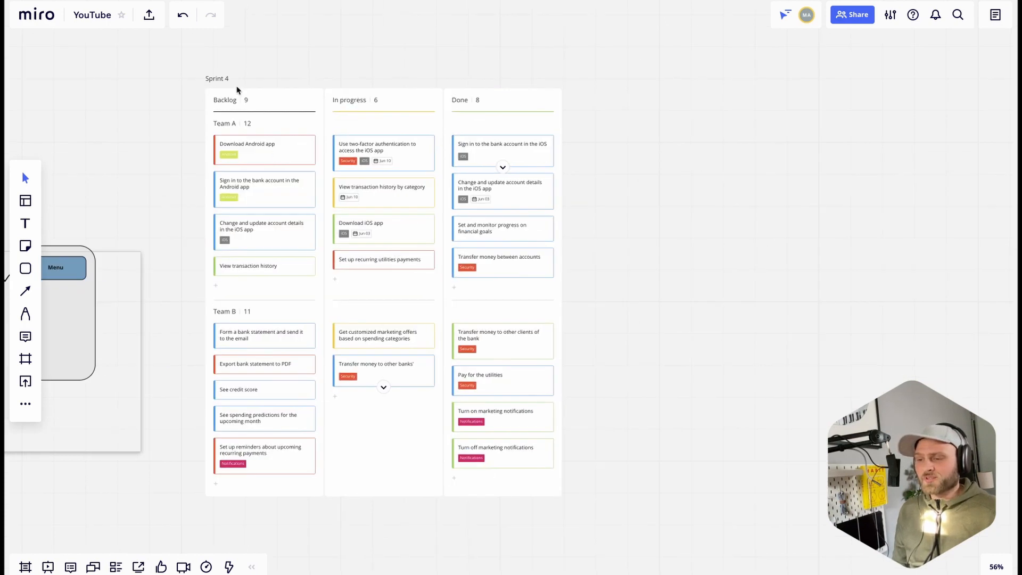
Search the template library for mind and add the Mind Map template to the board.
left_click(25, 201)
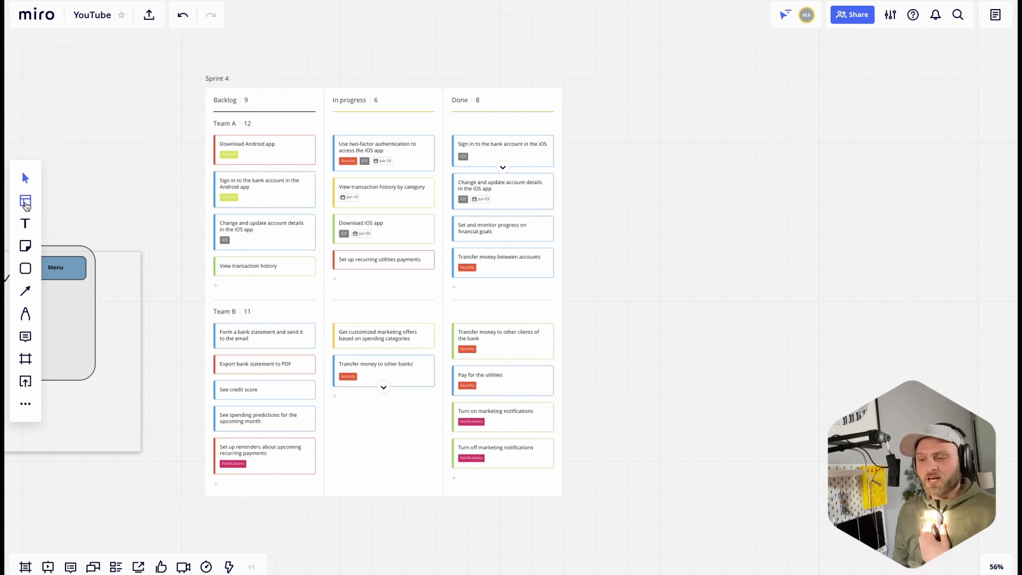
left_click(441, 56)
type("mind")
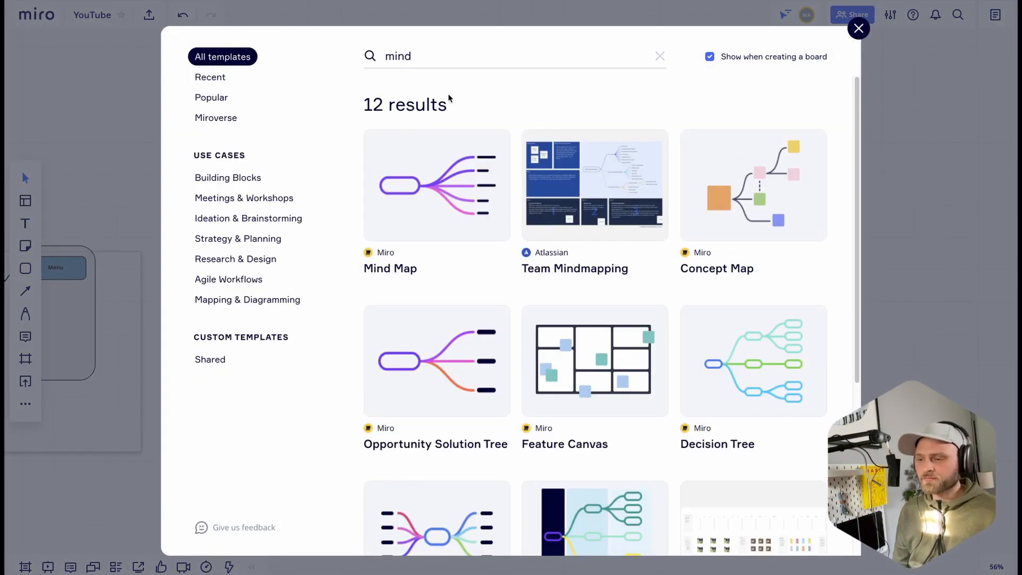
mouse_move(485, 203)
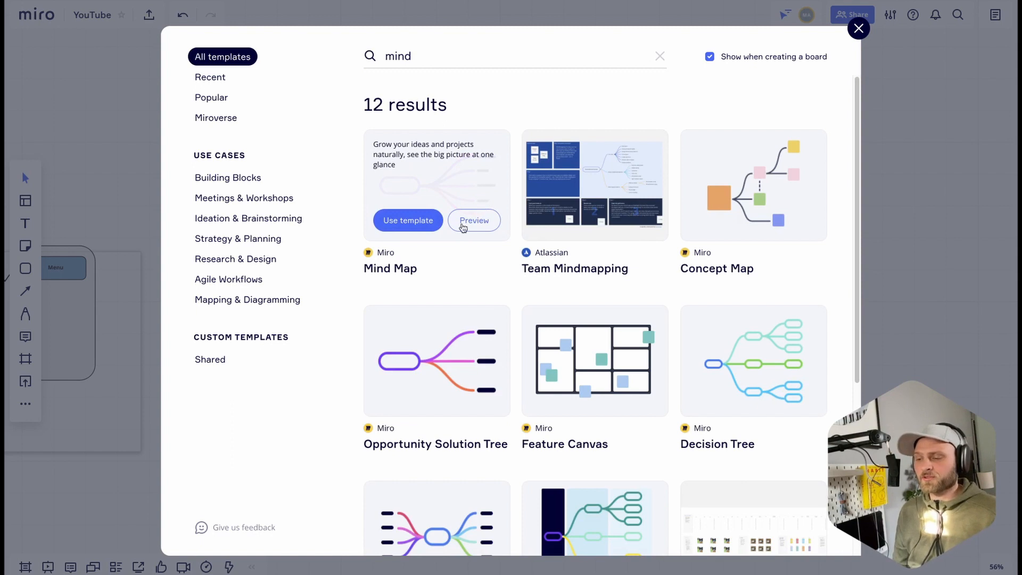
left_click(407, 221)
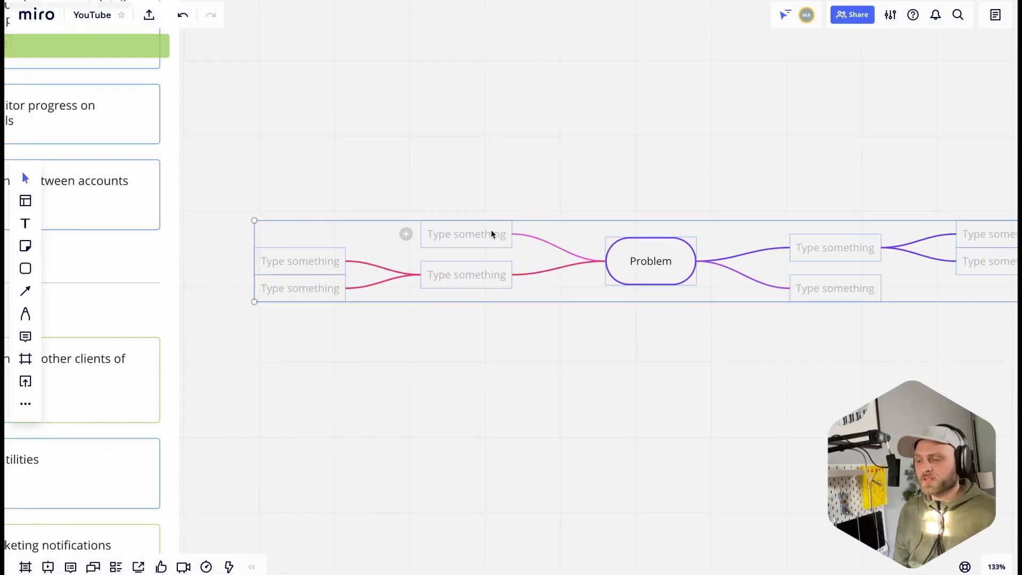
left_click(648, 323)
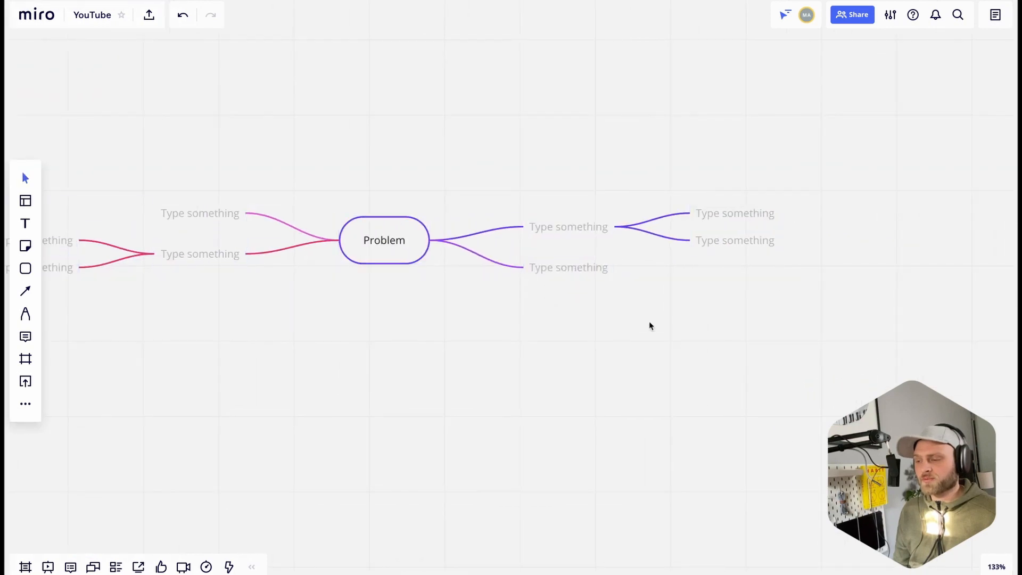
Label the mind map's upper branch on the right of Problem as solution.
left_click(579, 228)
type("solution")
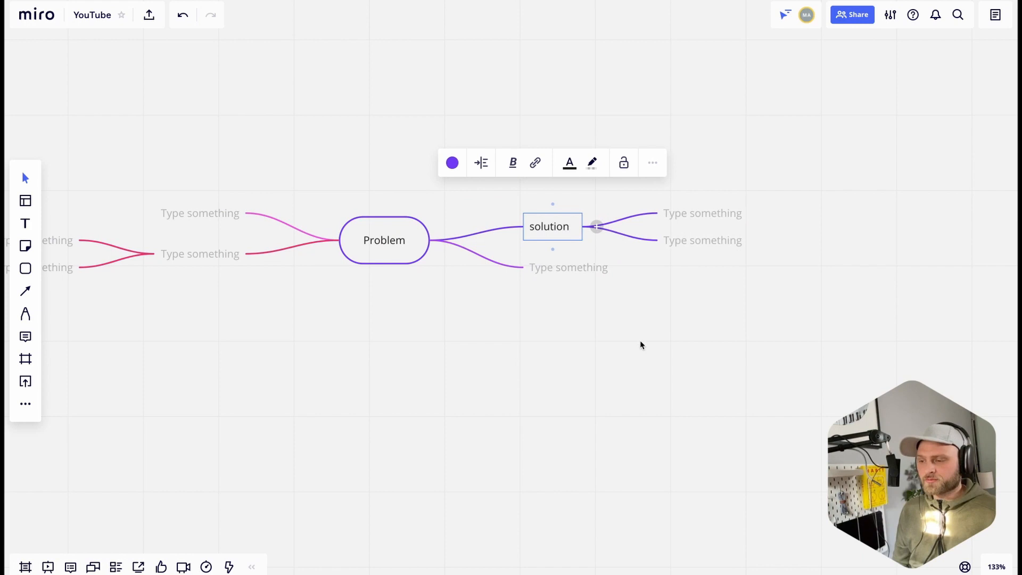
scroll(641, 344, "down", 10)
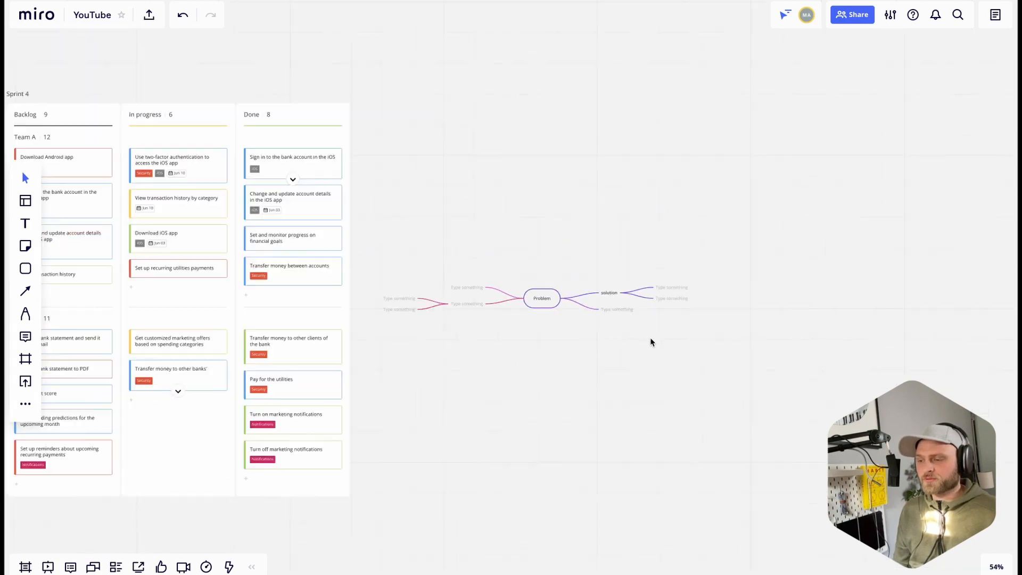
scroll(511, 303, "up", 10)
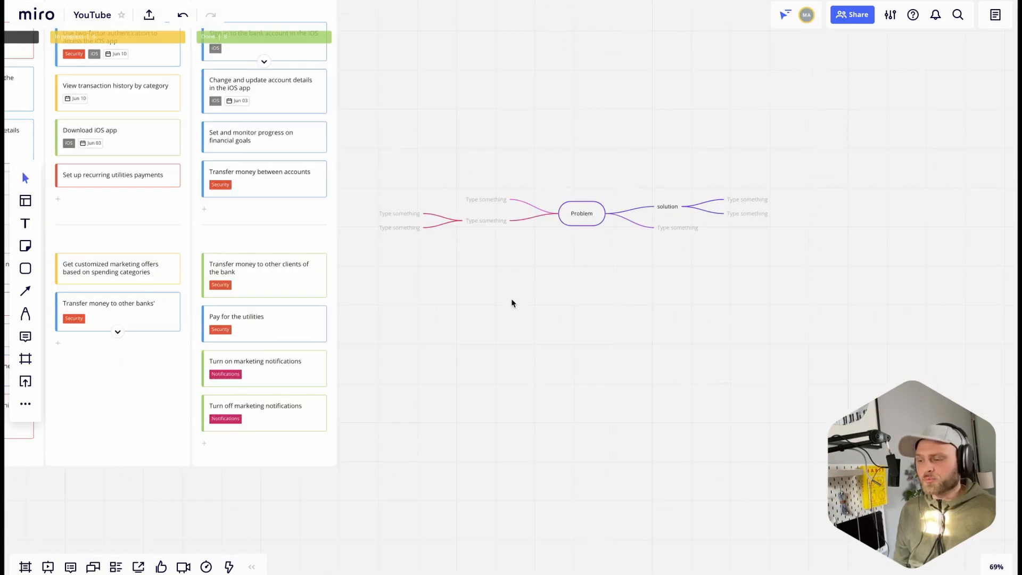
Draw a connection line straight down from the Problem node, and delete it again.
left_click(470, 272)
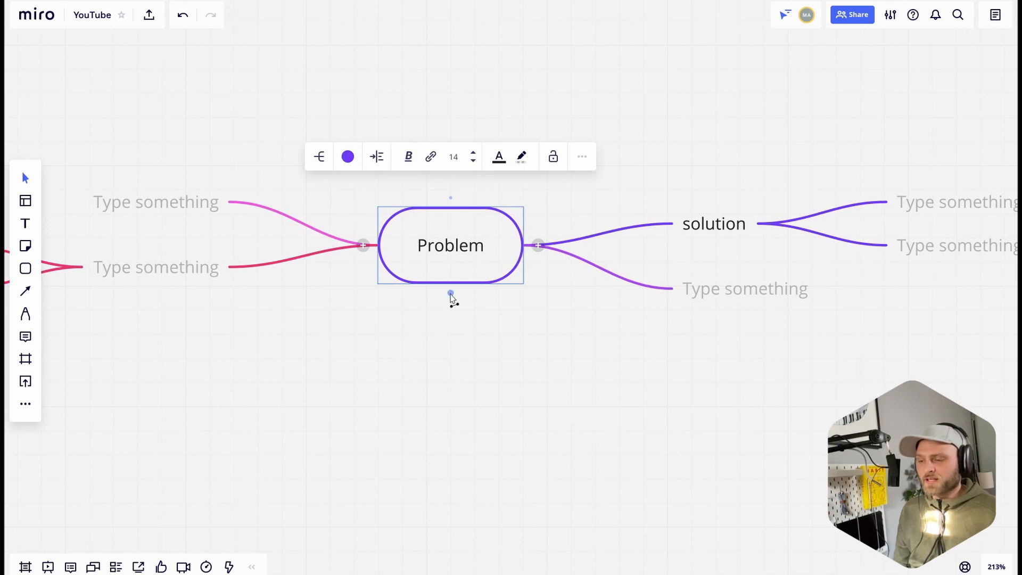
left_click_drag(450, 294, 450, 377)
left_click(548, 345)
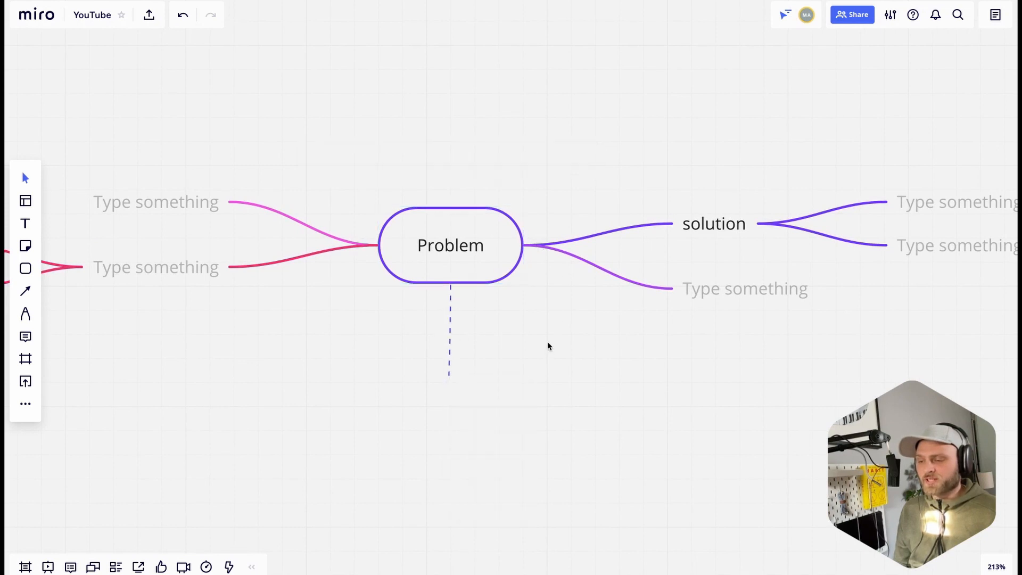
left_click(450, 335)
key("Delete")
Label the branch below solution asdklj, and add sibling branches adlkjasdl, kljklhasd and one left empty.
left_click_drag(503, 337, 364, 352)
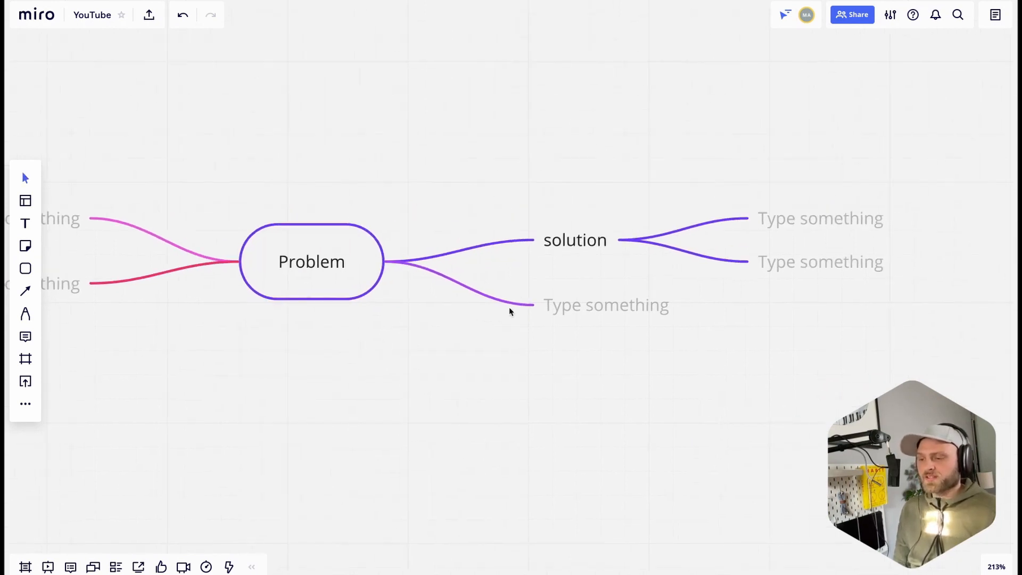
left_click(580, 305)
type("asdklj")
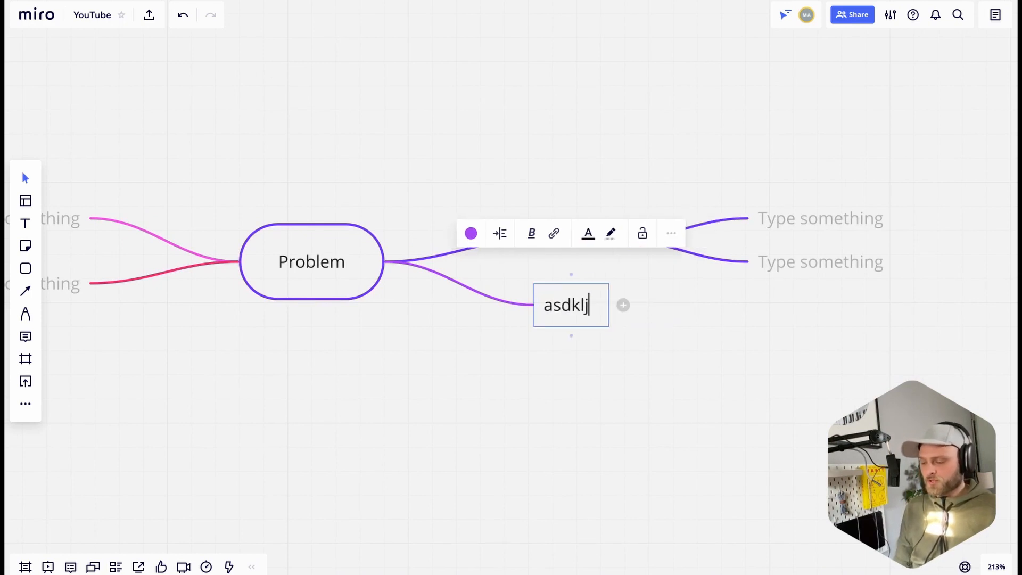
key("Return")
type("adlkjasdl")
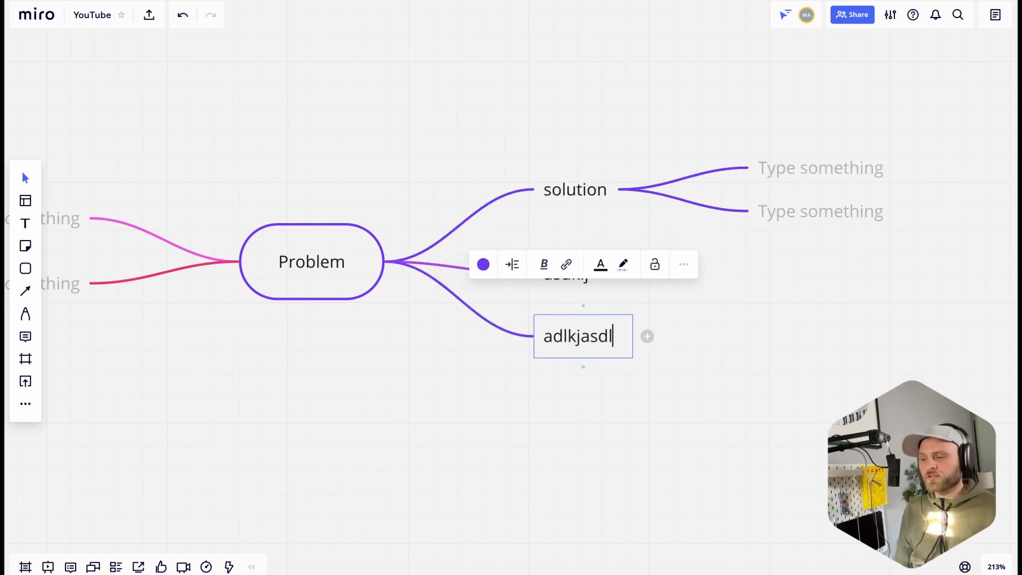
key("Return")
type("kljklhasd")
key("Return")
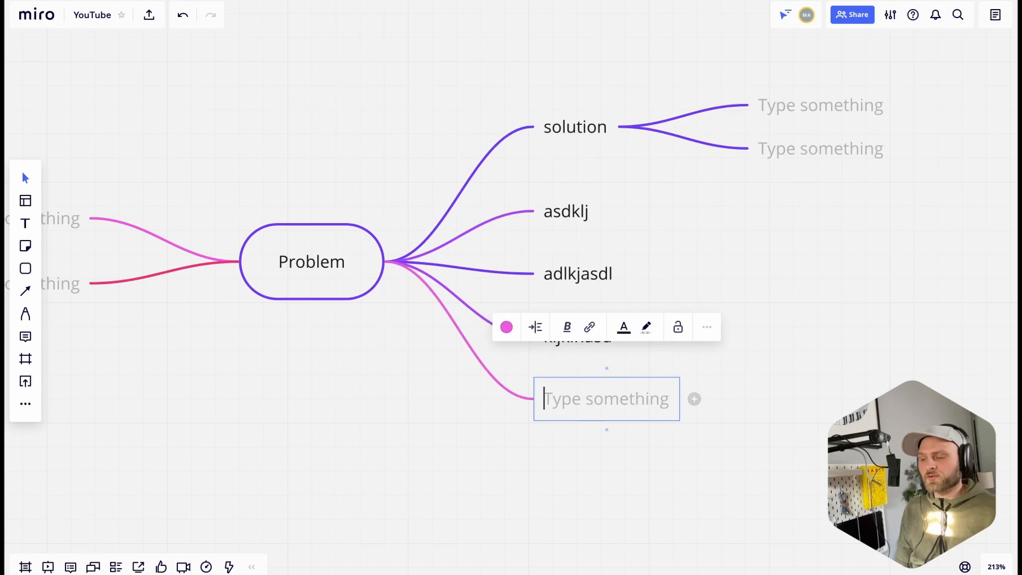
left_click(786, 229)
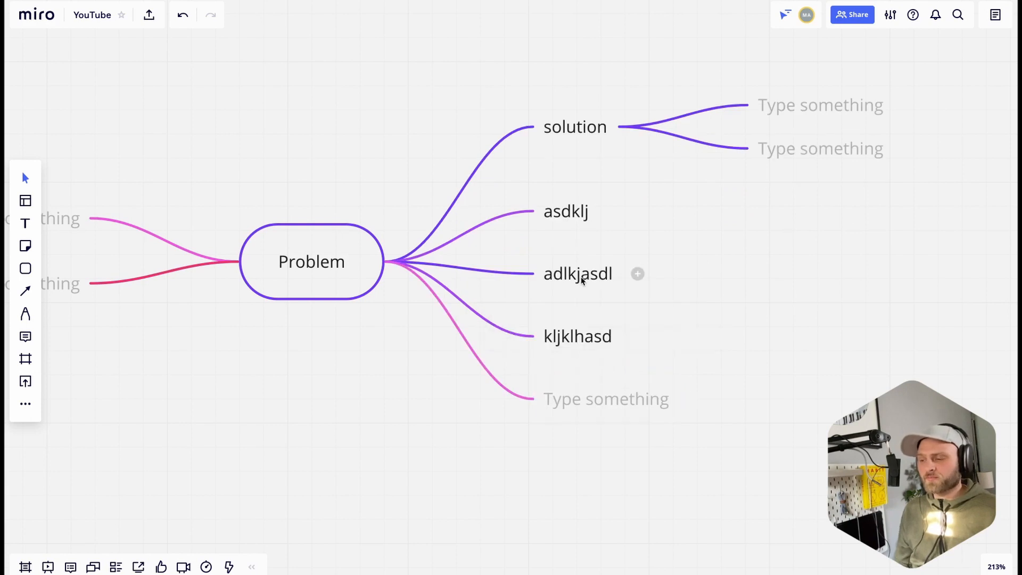
Nudge the adlkjasdl branch level with Problem and give it three sub-branches named asdkjh, asdjkh and ajklshd'.
left_click(583, 277)
left_click_drag(583, 277, 590, 273)
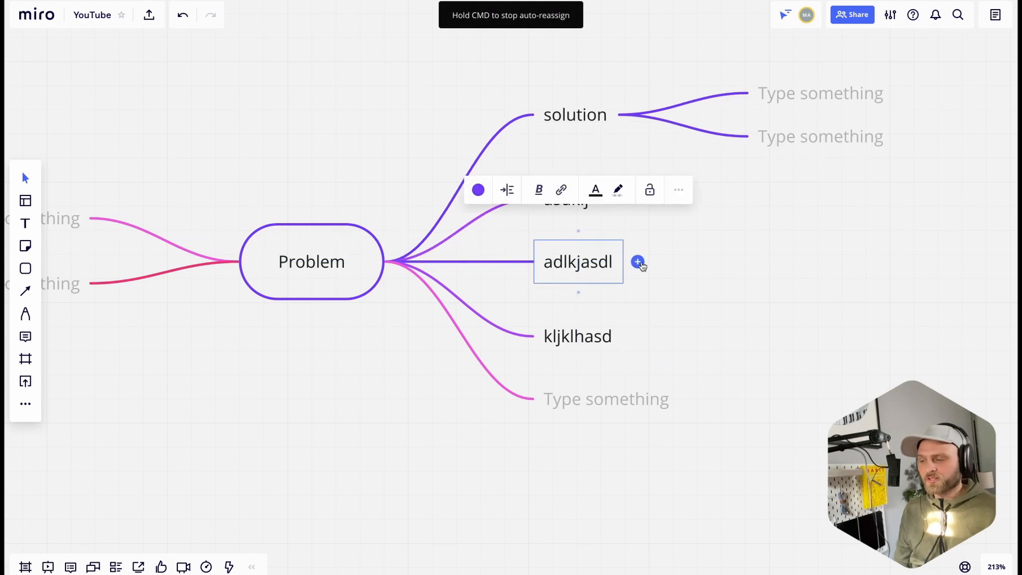
left_click(638, 262)
type("asdkjh'")
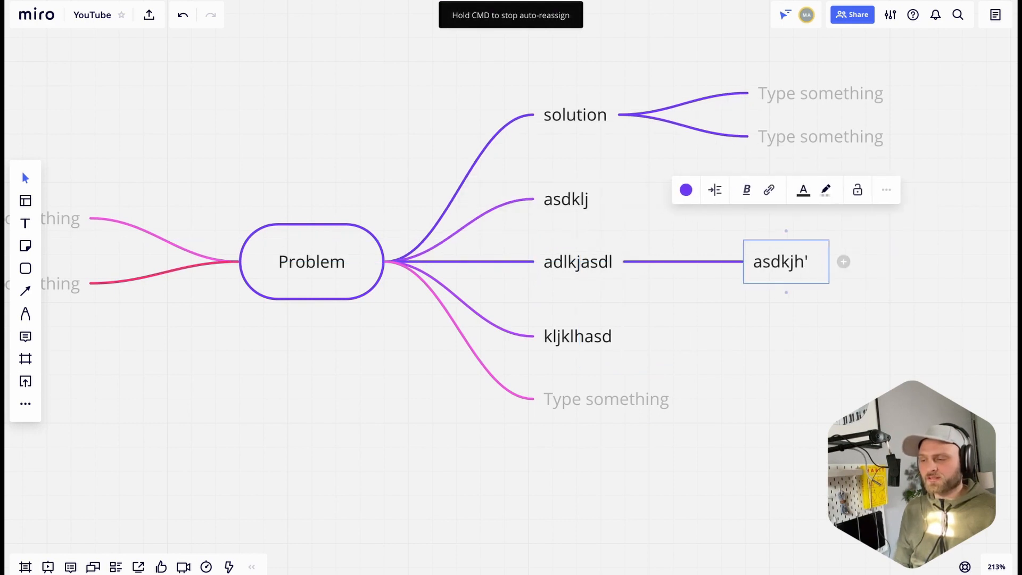
key("BackSpace")
key("Return")
type("asdjkh")
key("Return")
type("ajklshd'")
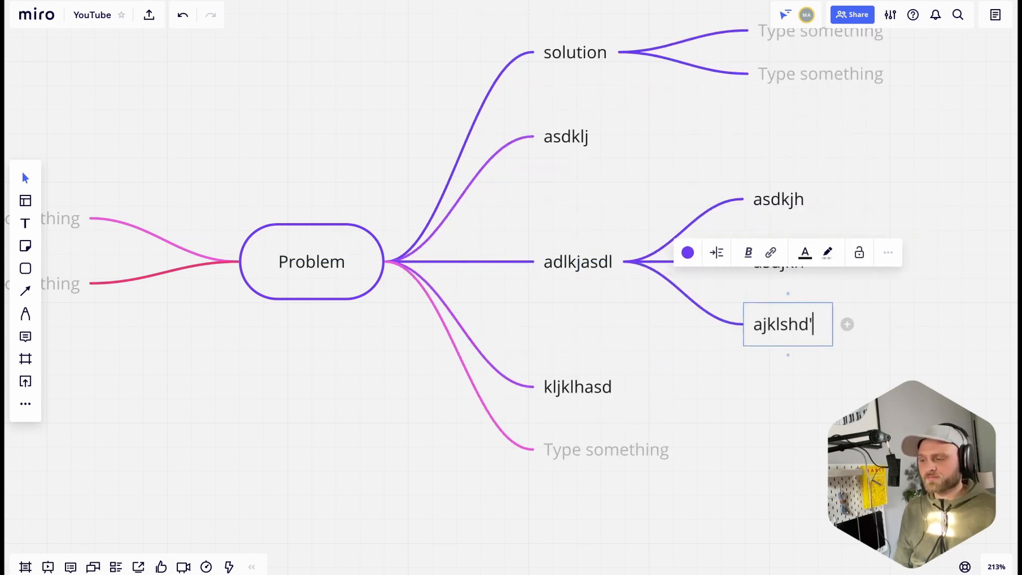
left_click_drag(757, 414, 758, 417)
Open the app marketplace and look through the featured apps and the full app list.
left_click_drag(300, 335, 439, 352)
scroll(477, 319, "down", 5)
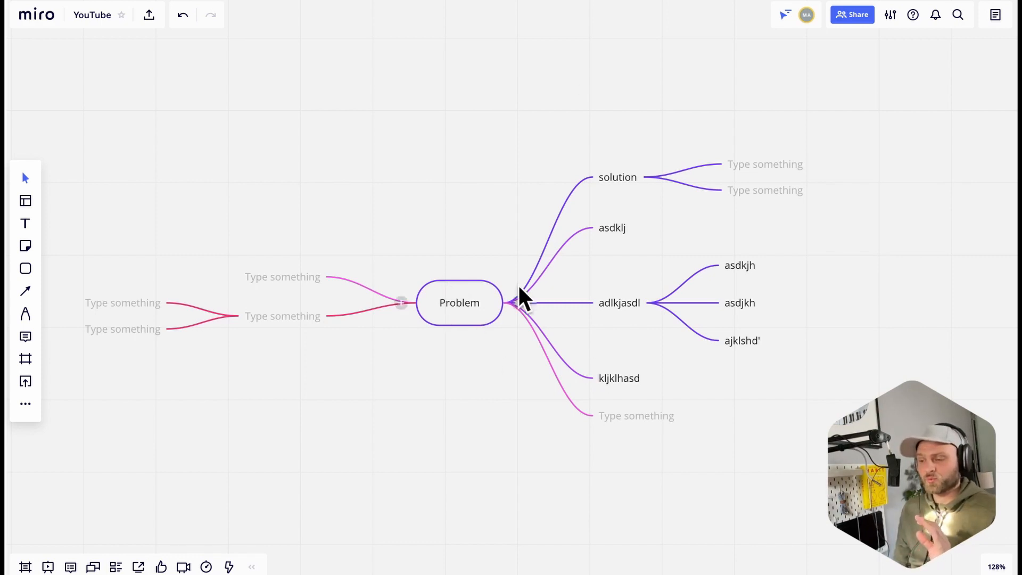
scroll(562, 303, "down", 10)
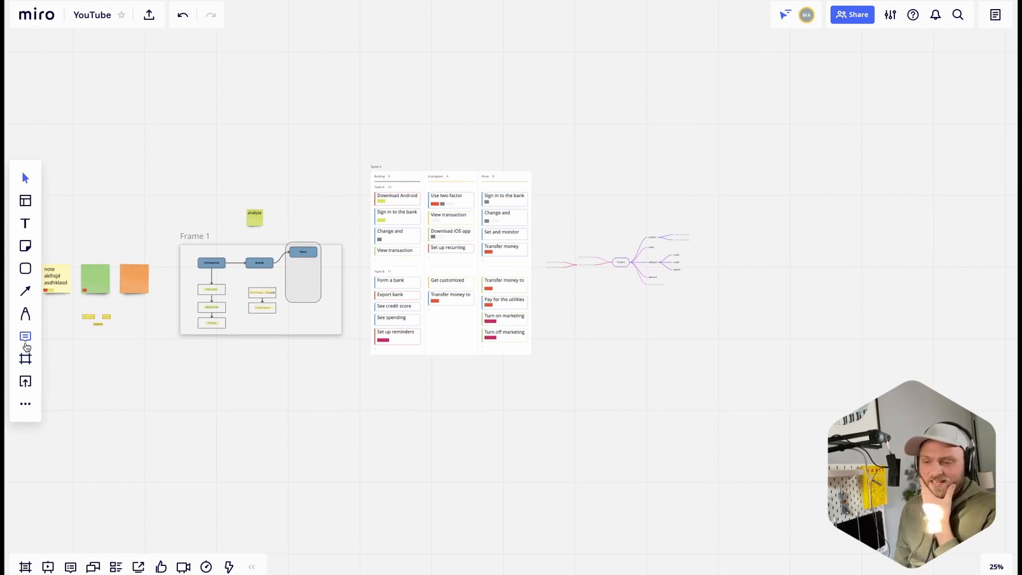
left_click(25, 404)
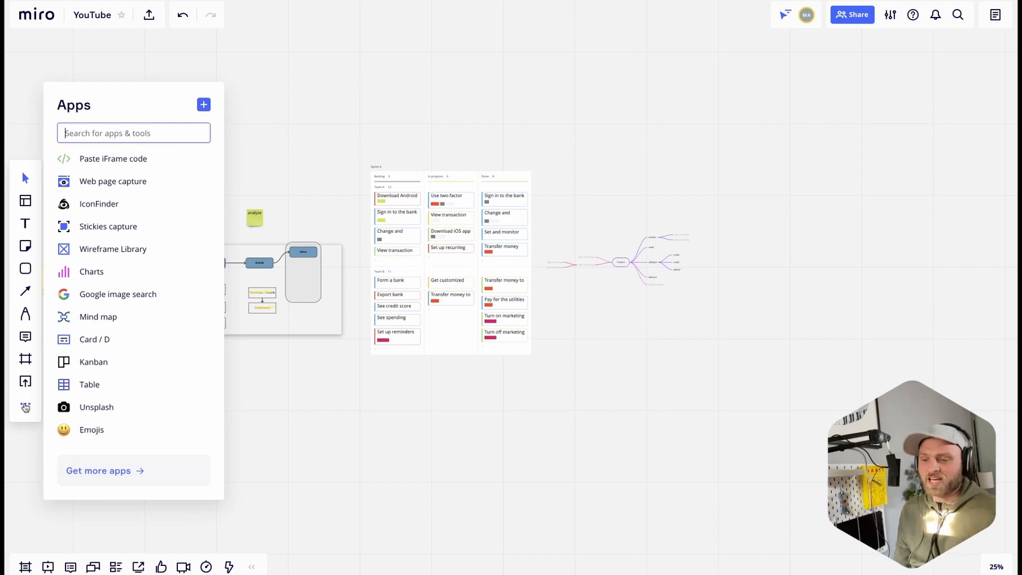
left_click(113, 469)
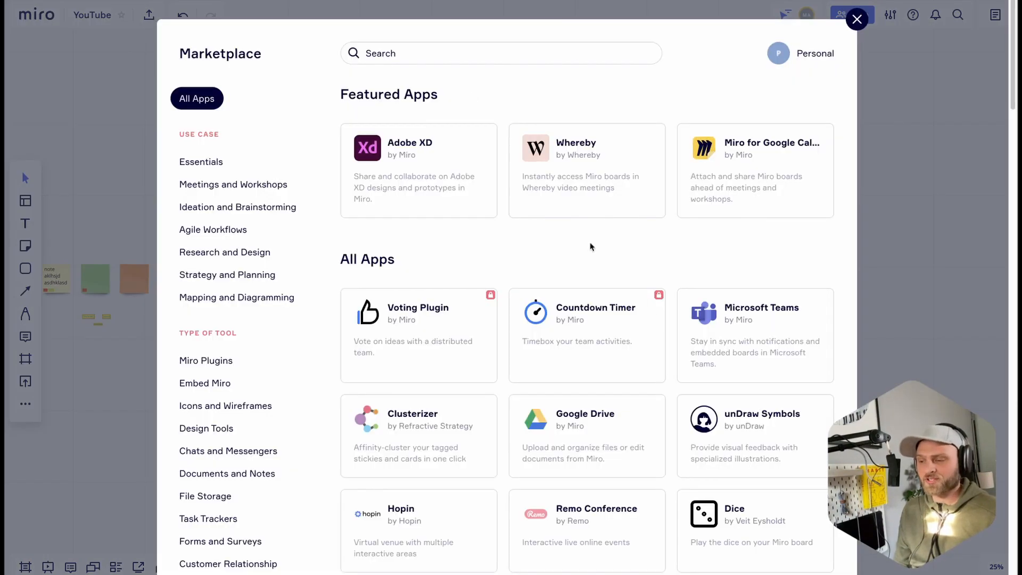
scroll(595, 260, "down", 2)
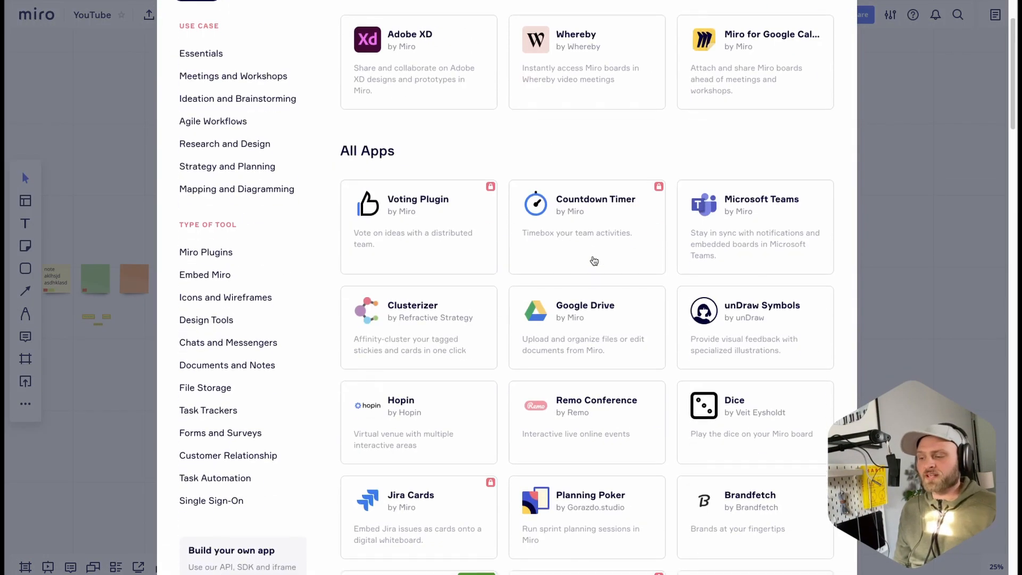
scroll(593, 260, "up", 2)
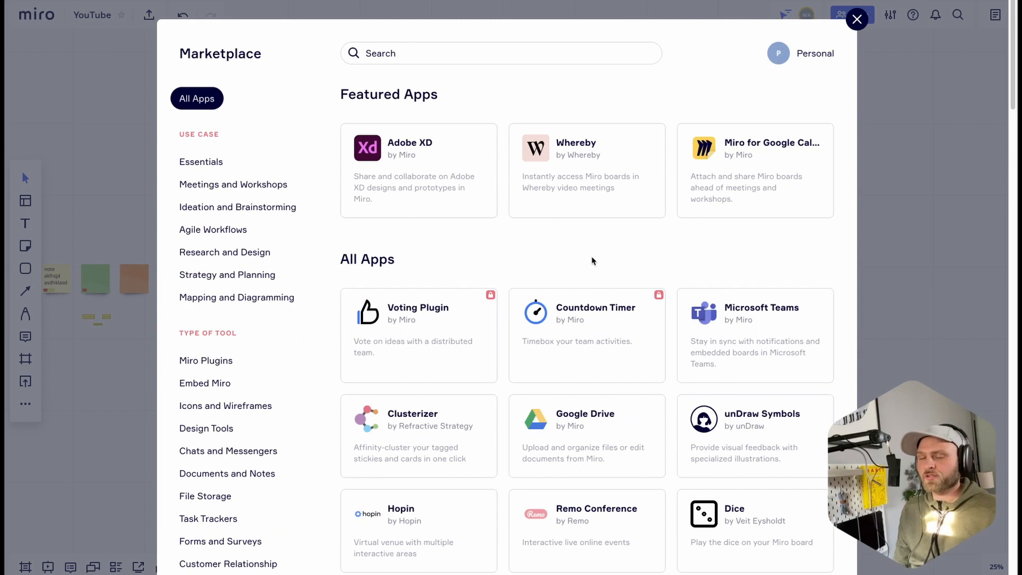
Search the marketplace for uns, view the Unsplash app's details and close the marketplace.
left_click(439, 53)
type("uns")
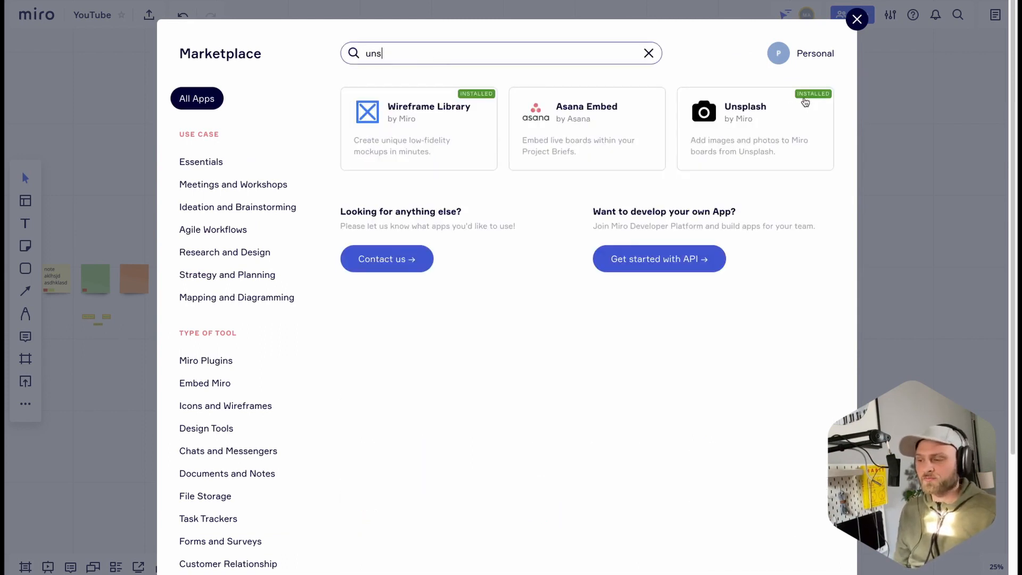
left_click(759, 126)
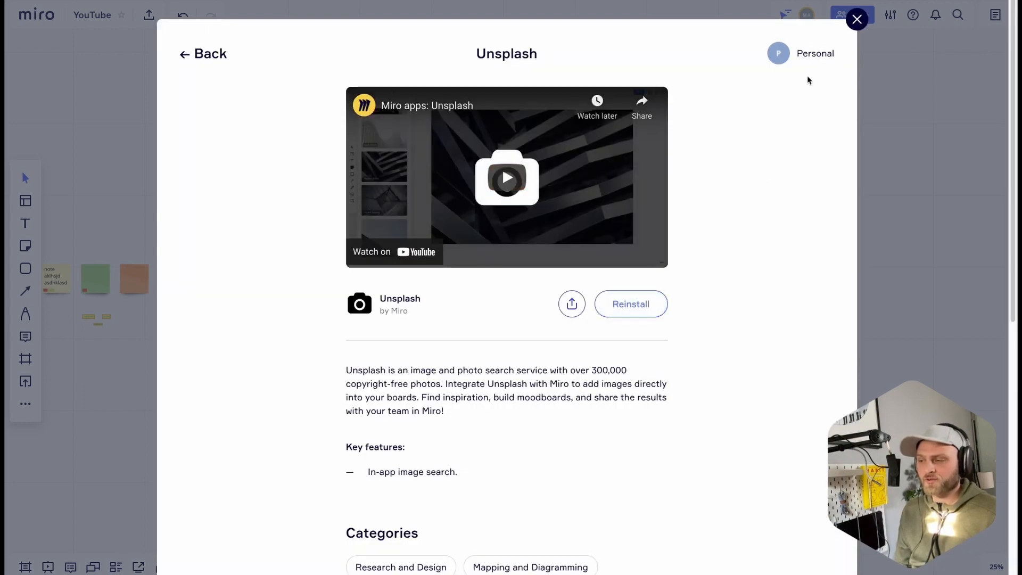
left_click(857, 22)
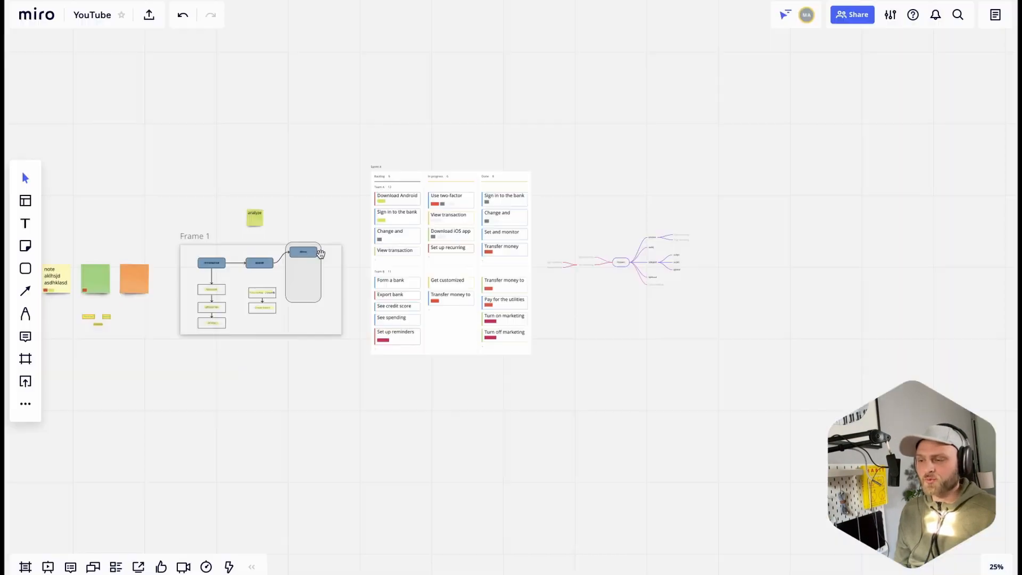
Search Unsplash for polar bear and place the photo of the standing, waving bear above the mind map.
left_click(16, 401)
left_click(114, 411)
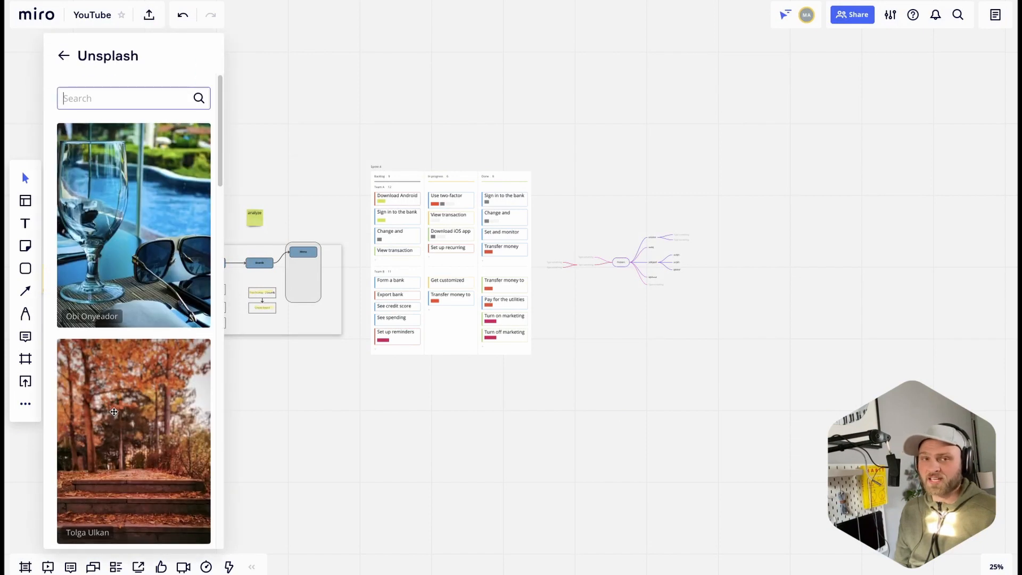
type("p")
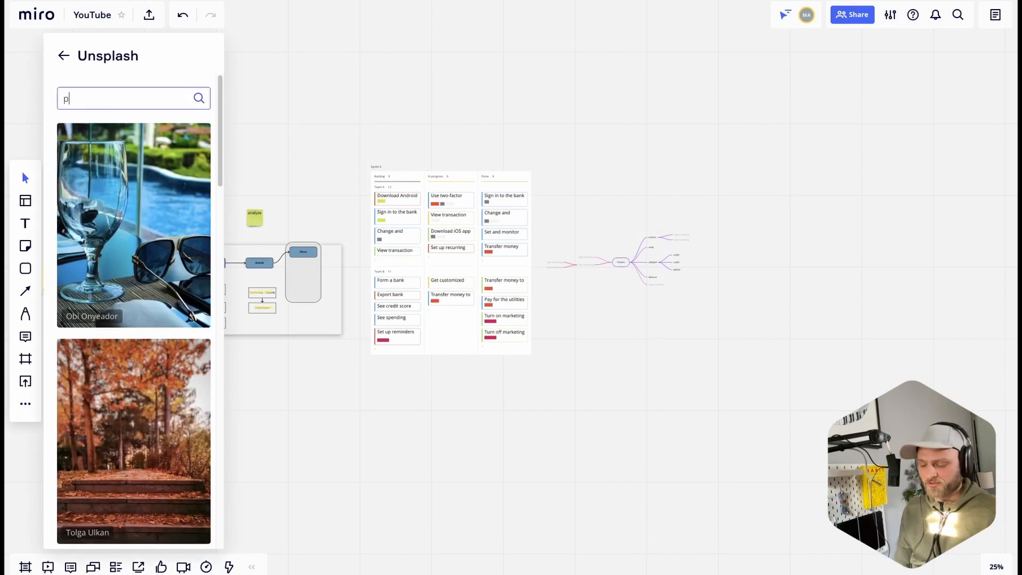
type("olar bear")
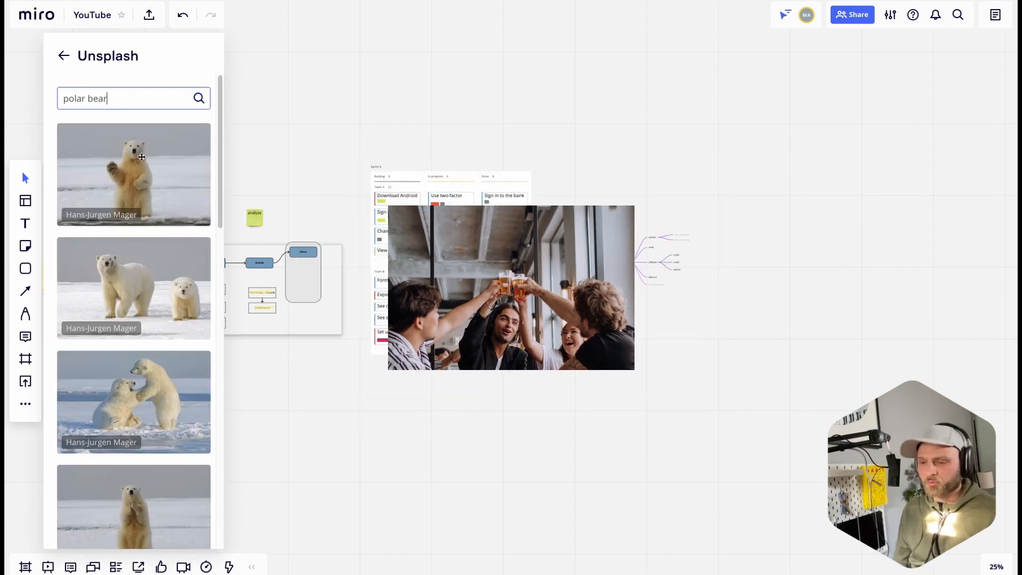
left_click_drag(503, 286, 931, 388)
left_click_drag(864, 342, 785, 85)
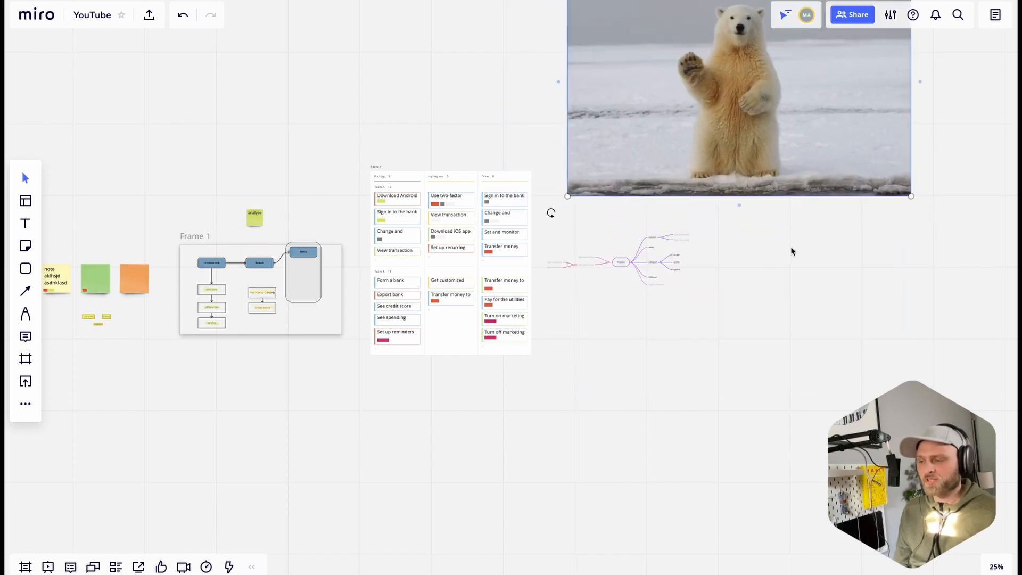
left_click(809, 332)
scroll(669, 320, "right", 5)
scroll(669, 319, "up", 4)
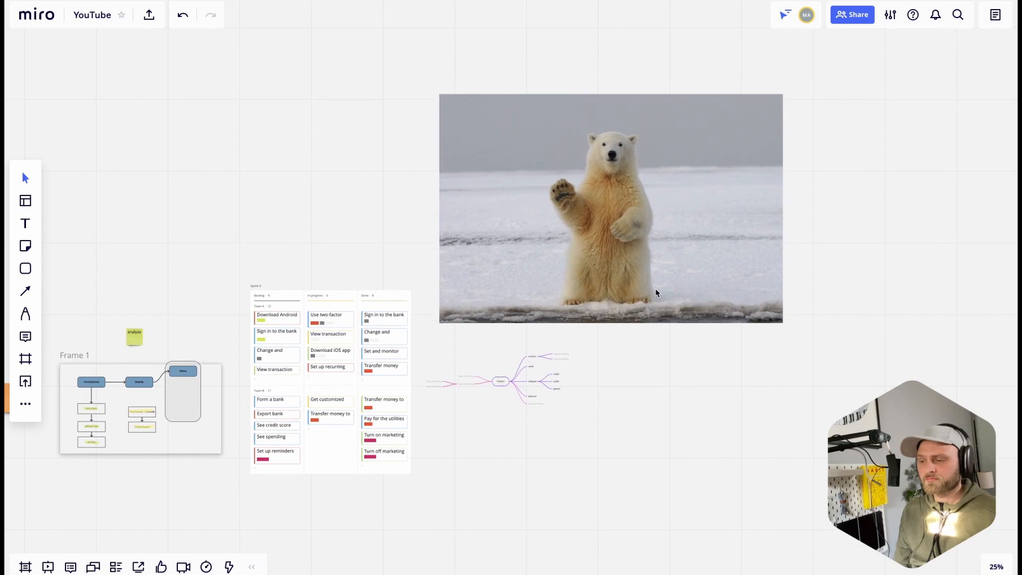